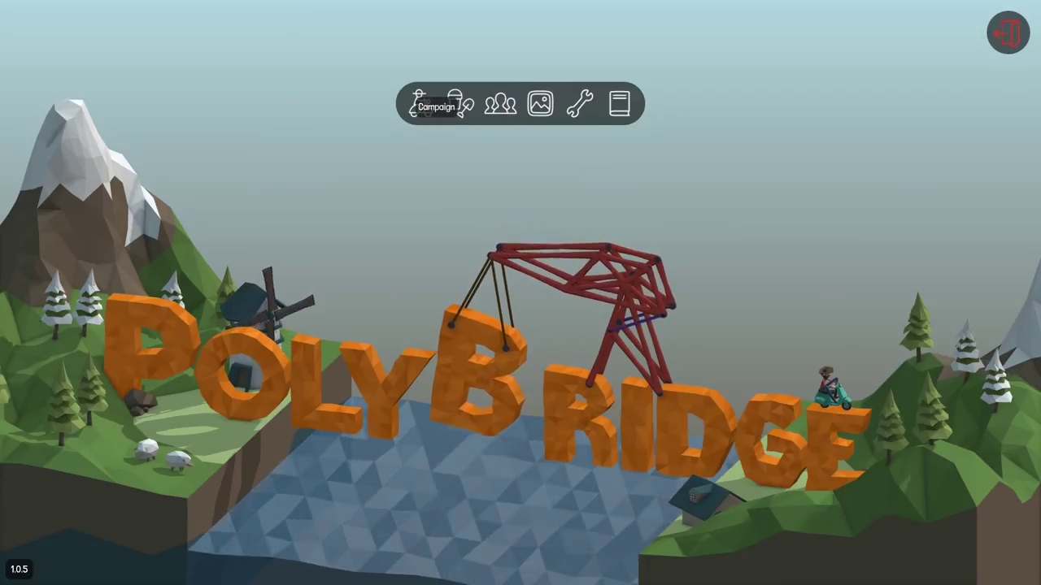
Step: Open level 2-14 Movin' On Up in the Desert Winds world, suppressing the checkpoint tutorial
left_click(421, 103)
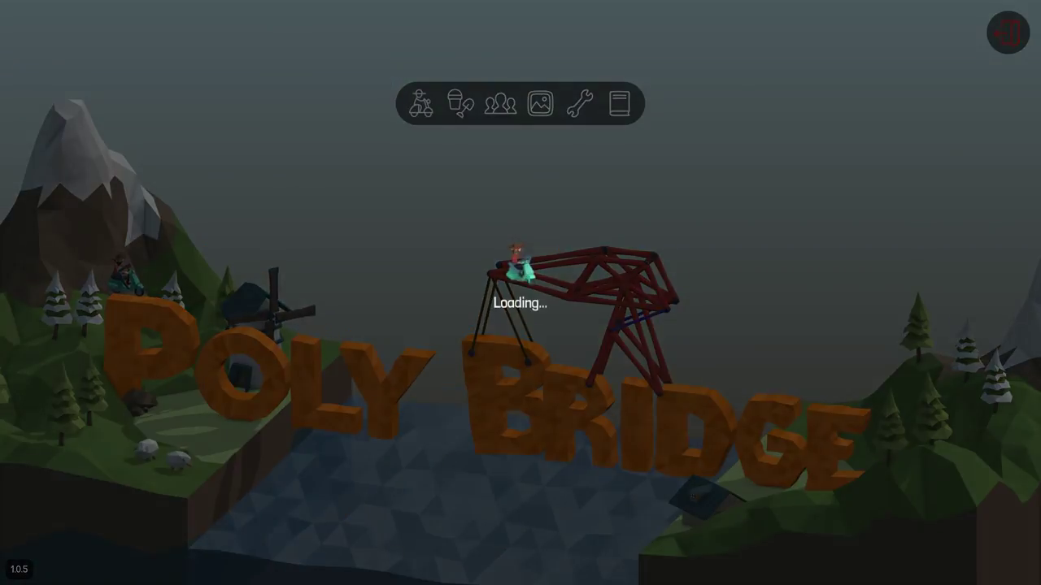
left_click(383, 46)
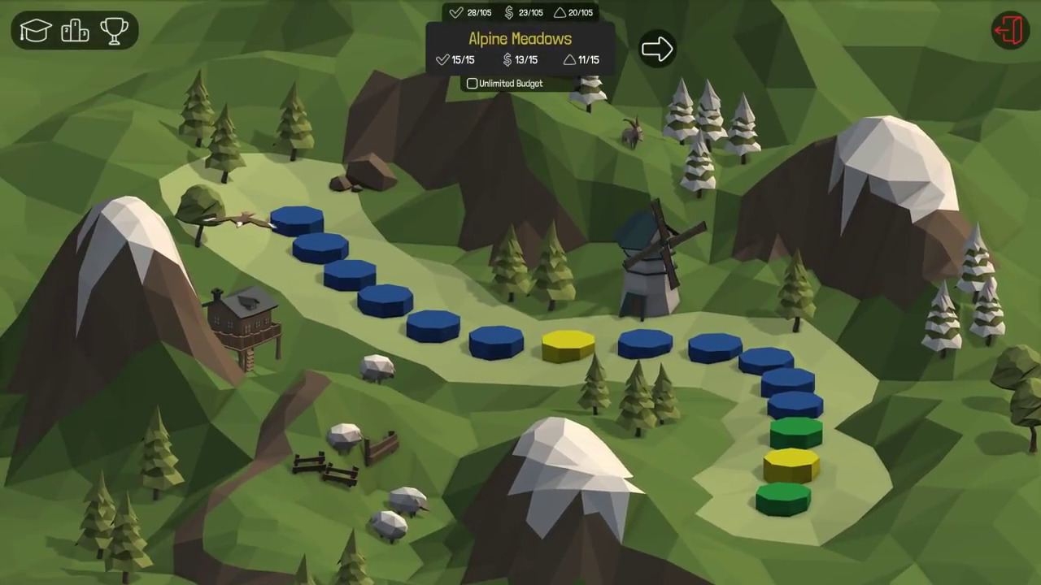
left_click(657, 49)
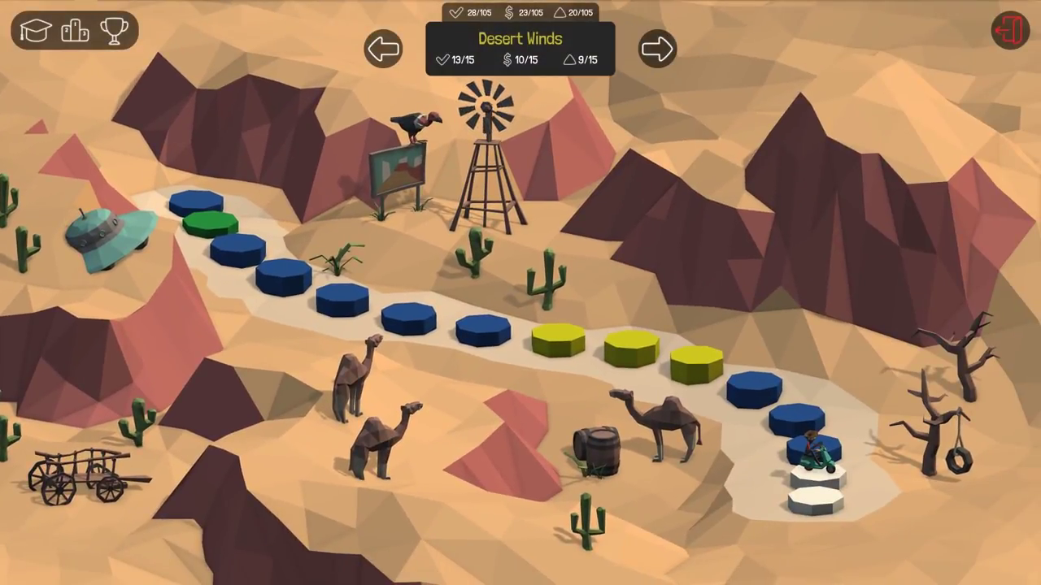
key("Down")
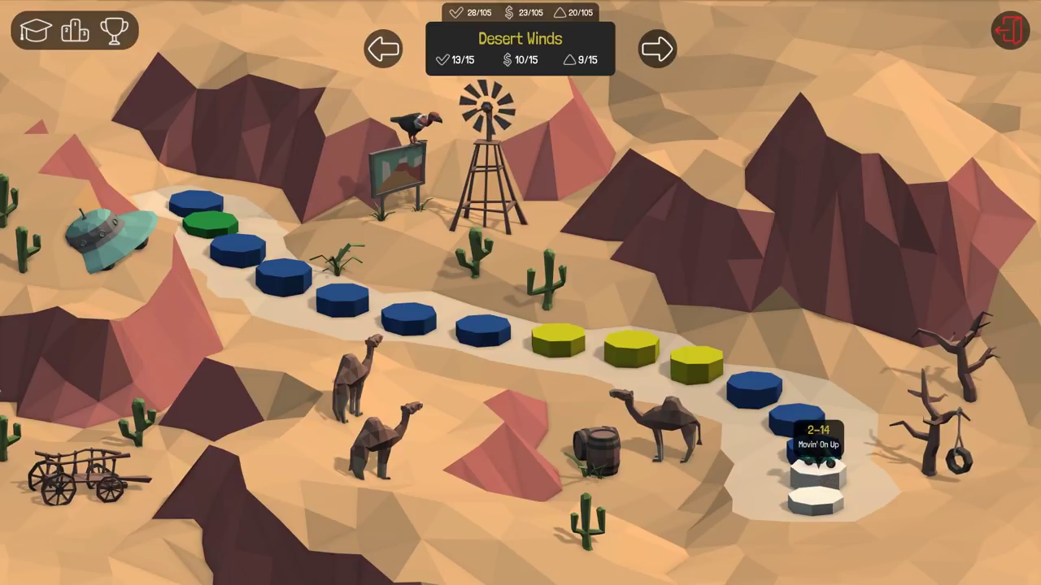
key("Return")
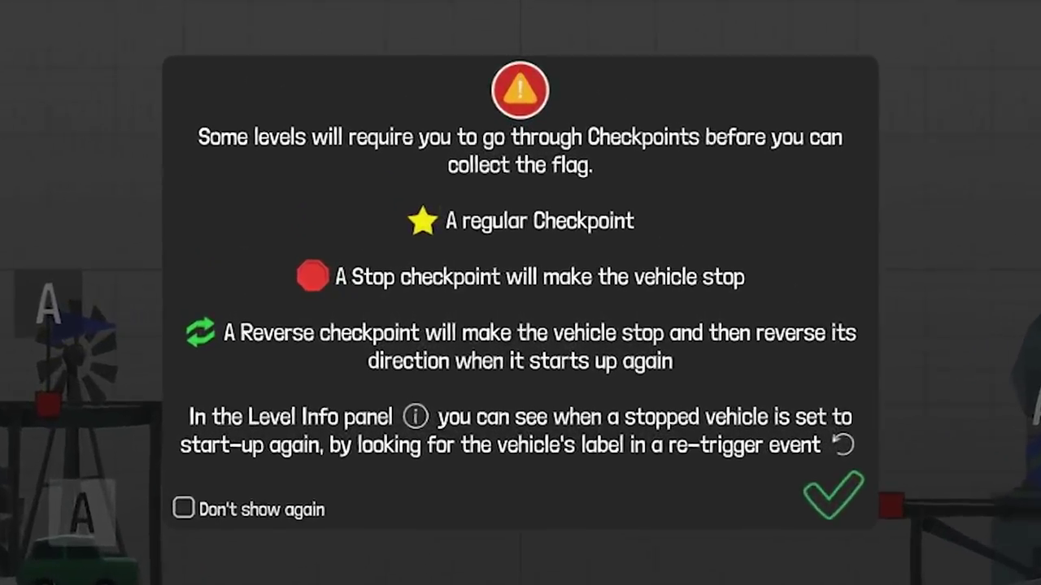
left_click(367, 390)
Step: Dismiss the level intro and lay a road beam from the left anchor across the gap
key("Return")
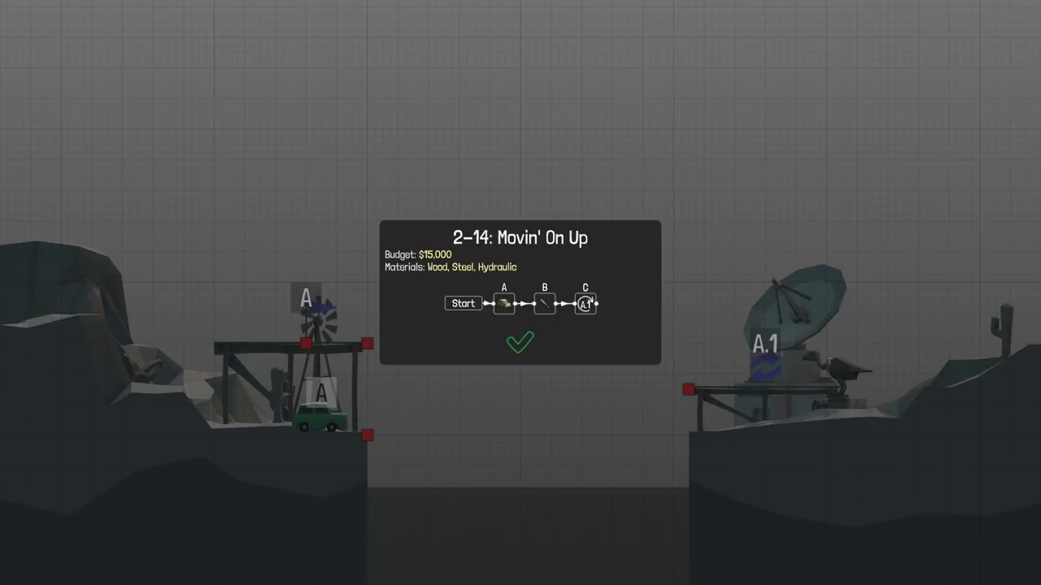
key("Return")
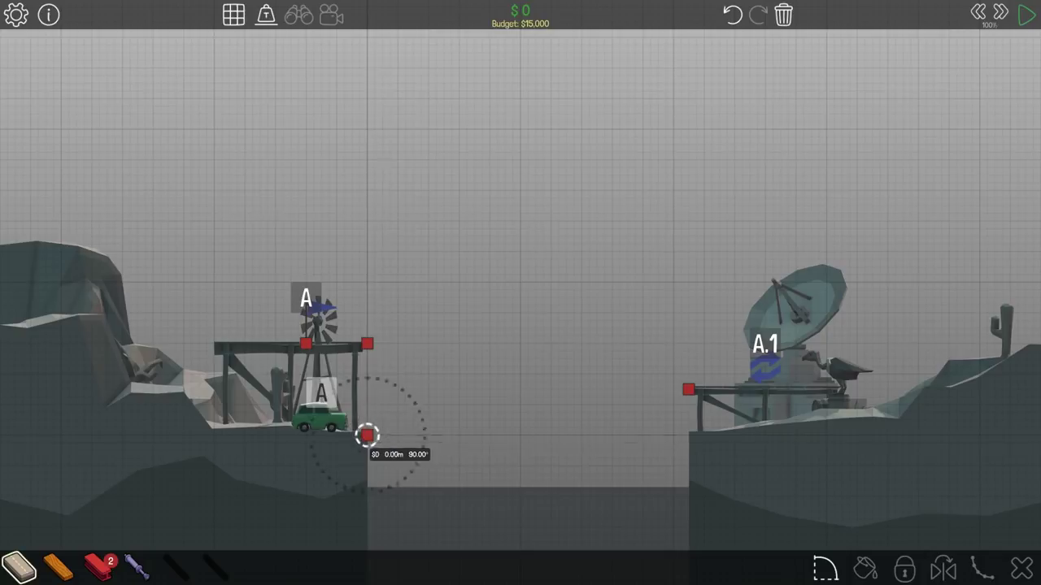
left_click_drag(367, 435, 689, 389)
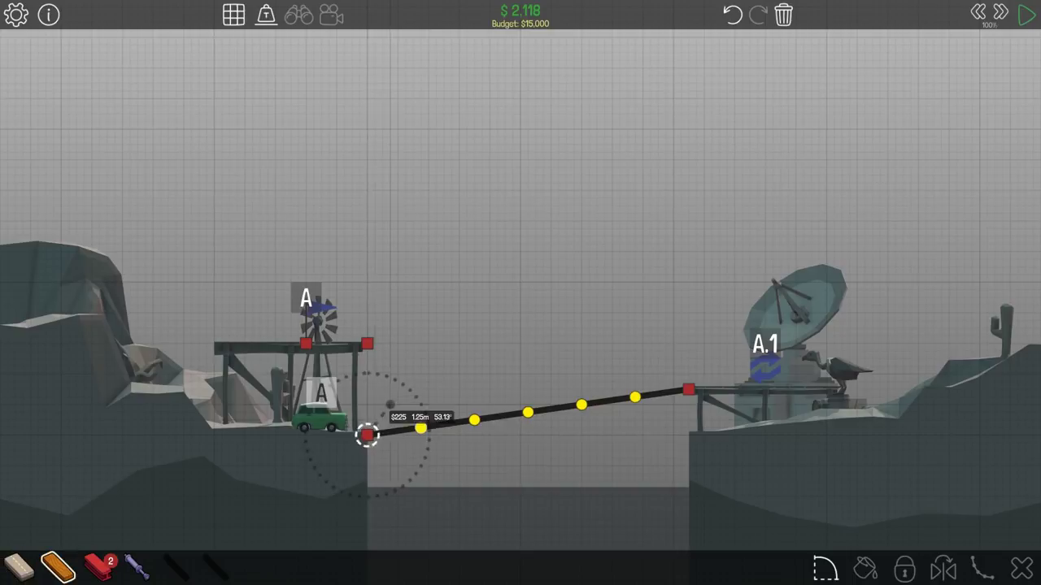
Step: Add a zigzag wood truss above the road, slightly raising a top joint
left_click_drag(382, 397, 421, 427)
left_click_drag(420, 427, 443, 381)
mouse_move(443, 381)
left_mouse_down()
mouse_move(474, 420)
mouse_move(497, 374)
mouse_move(528, 413)
mouse_move(550, 374)
mouse_move(581, 404)
mouse_move(597, 367)
mouse_move(635, 397)
mouse_move(649, 359)
mouse_move(689, 390)
left_mouse_up()
mouse_move(383, 397)
left_mouse_down()
mouse_move(420, 381)
mouse_move(650, 358)
left_mouse_up()
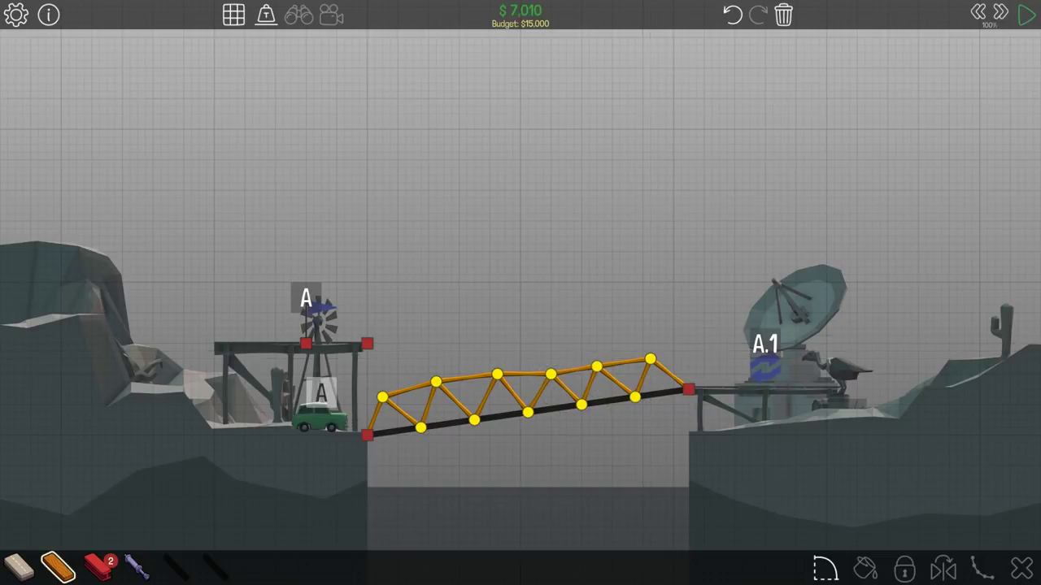
left_click_drag(550, 374, 550, 367)
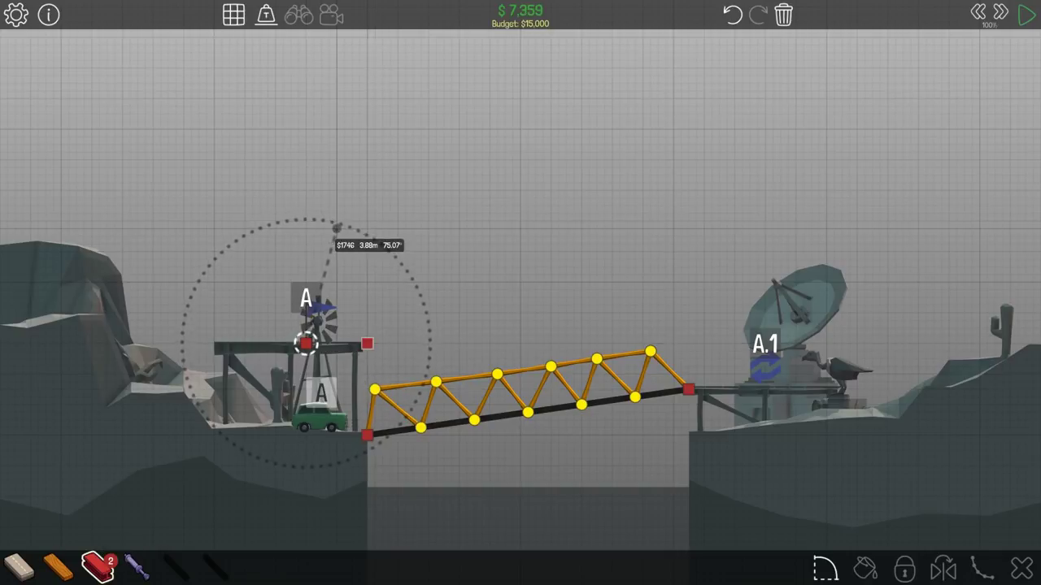
Step: Build a steel A-frame on the left platform, link it to the road by hydraulic, and test
mouse_move(305, 343)
left_mouse_down()
mouse_move(337, 228)
mouse_move(366, 343)
left_mouse_up()
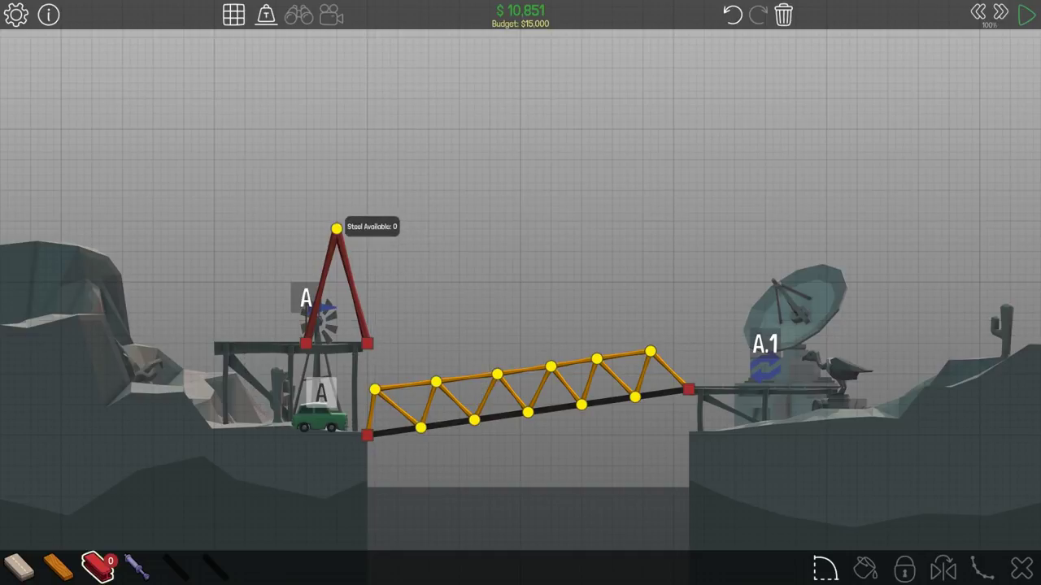
left_click_drag(336, 229, 336, 266)
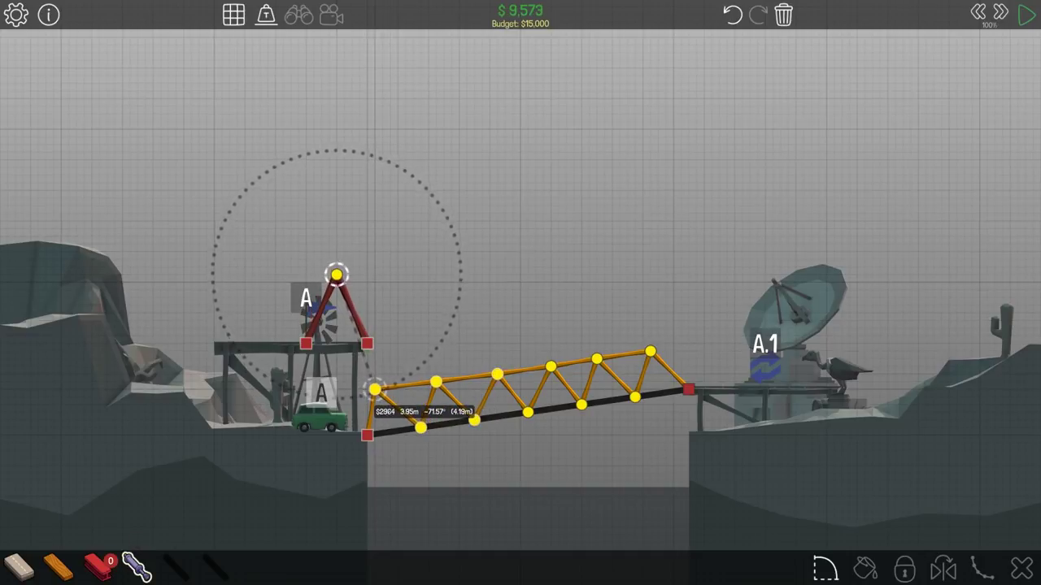
left_click_drag(337, 275, 374, 390)
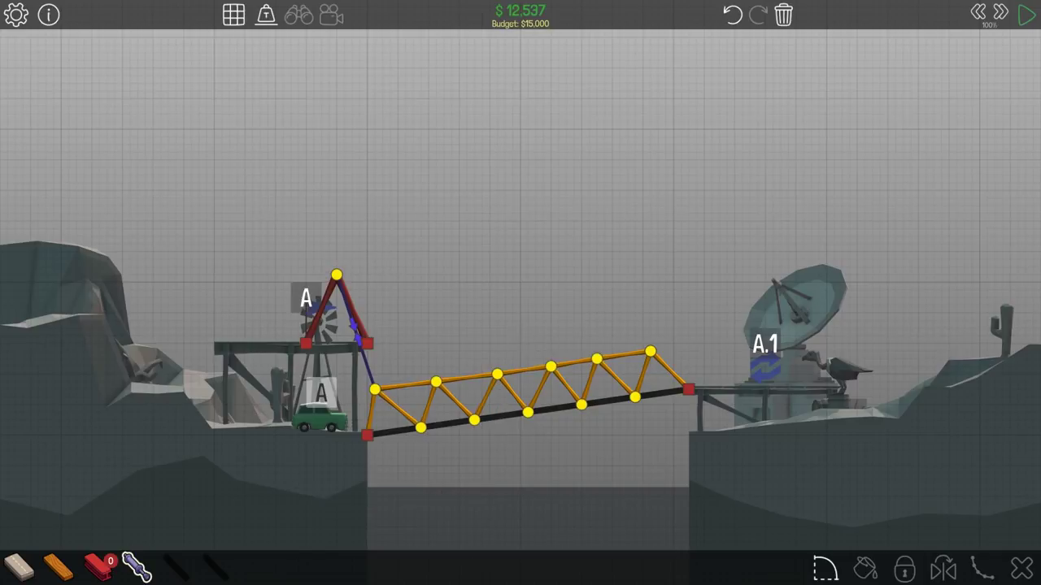
left_click(1026, 14)
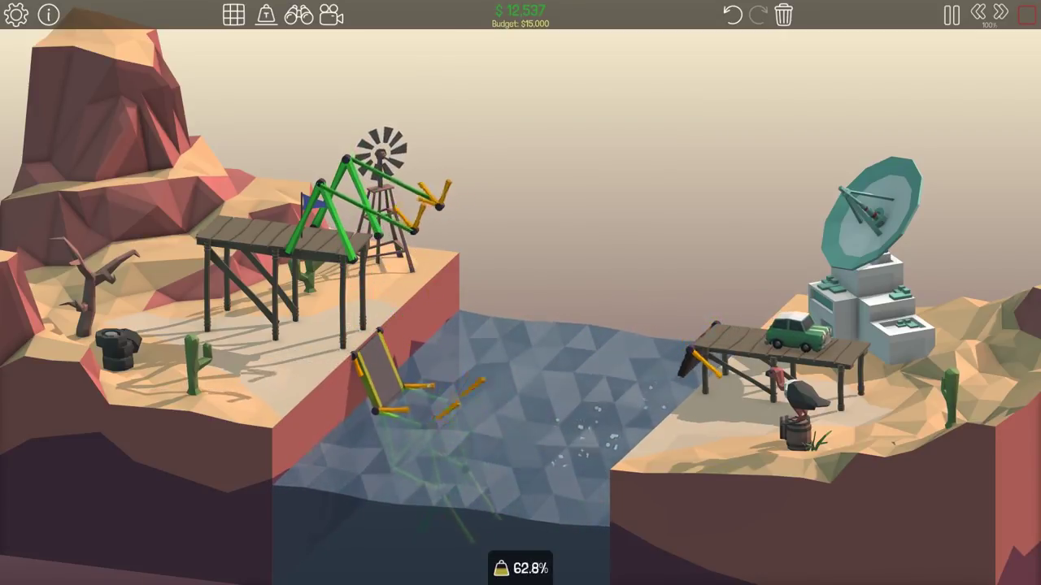
Step: Rerun the bridge test at 300% speed, then stop it
left_click(1026, 13)
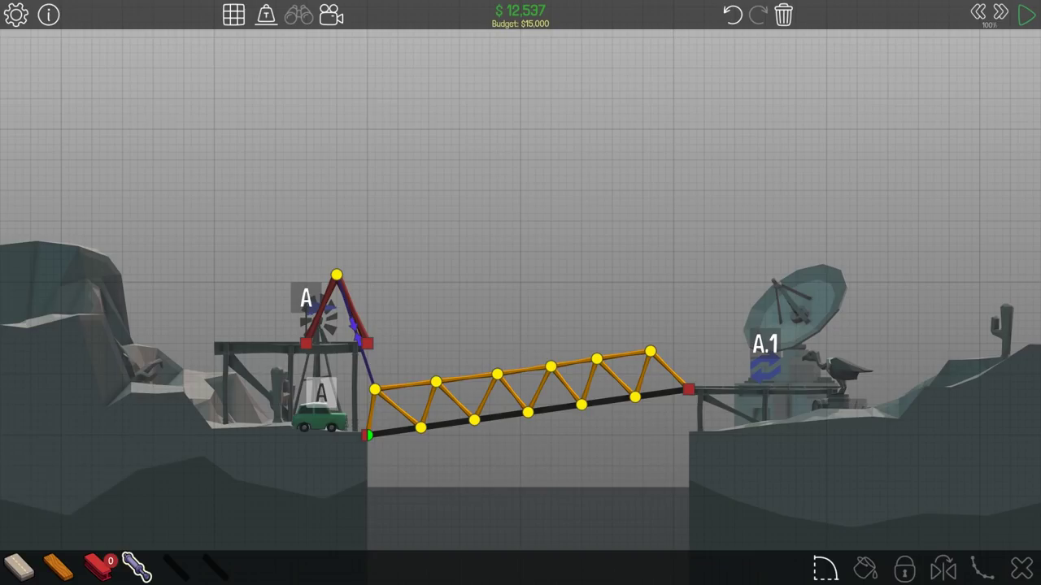
left_click(1026, 14)
left_click(1000, 11)
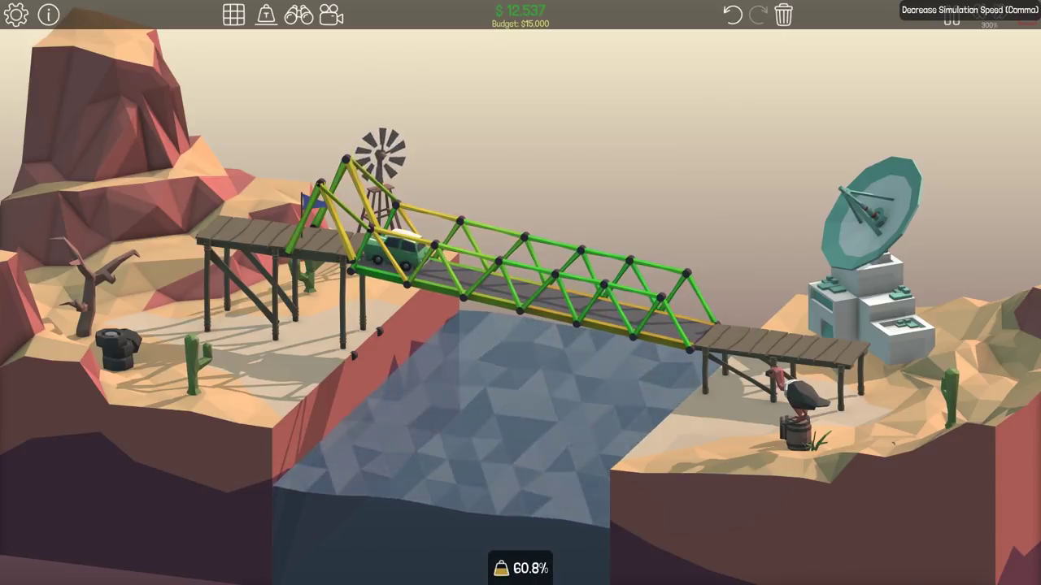
left_click(1026, 15)
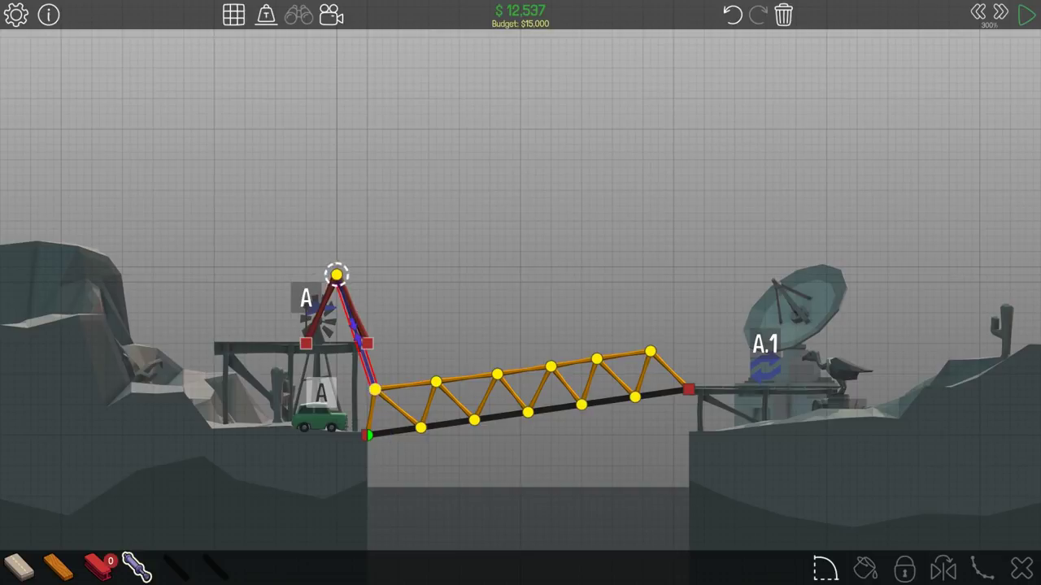
Step: Move the A-frame apex lower and left, then test the bridge twice
left_click_drag(336, 274, 305, 289)
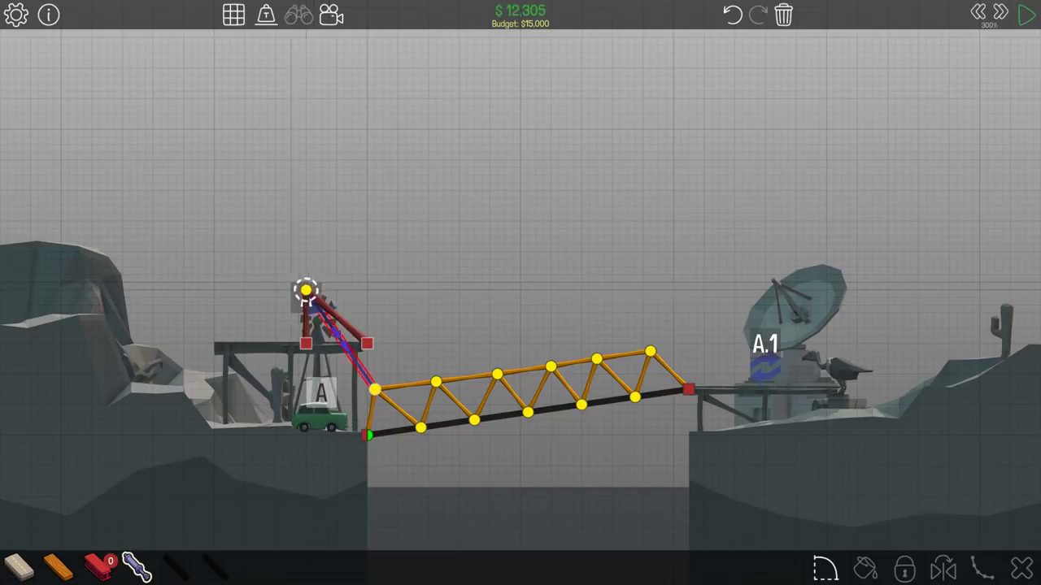
left_click(1026, 15)
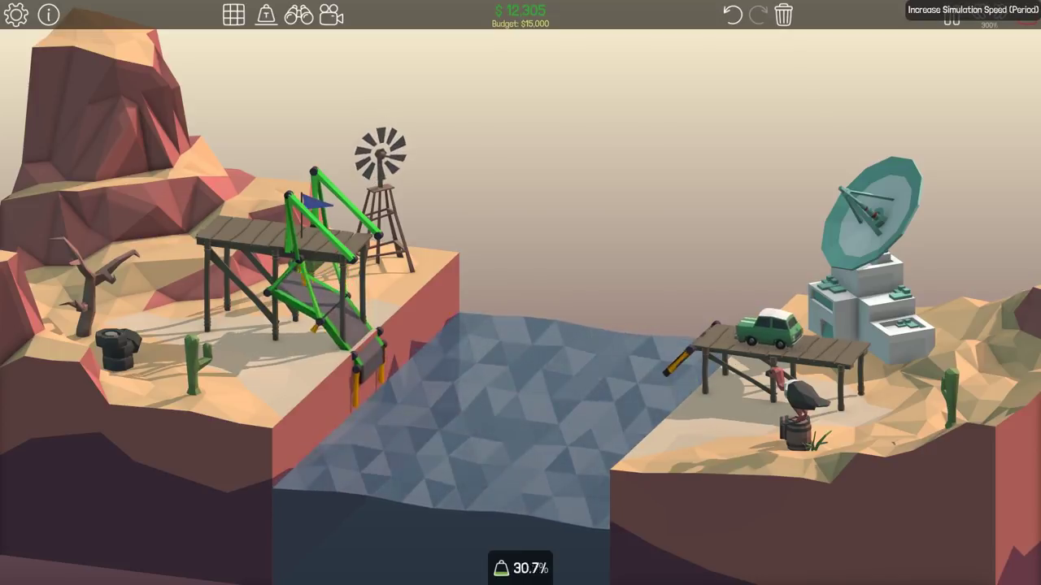
left_click(1026, 14)
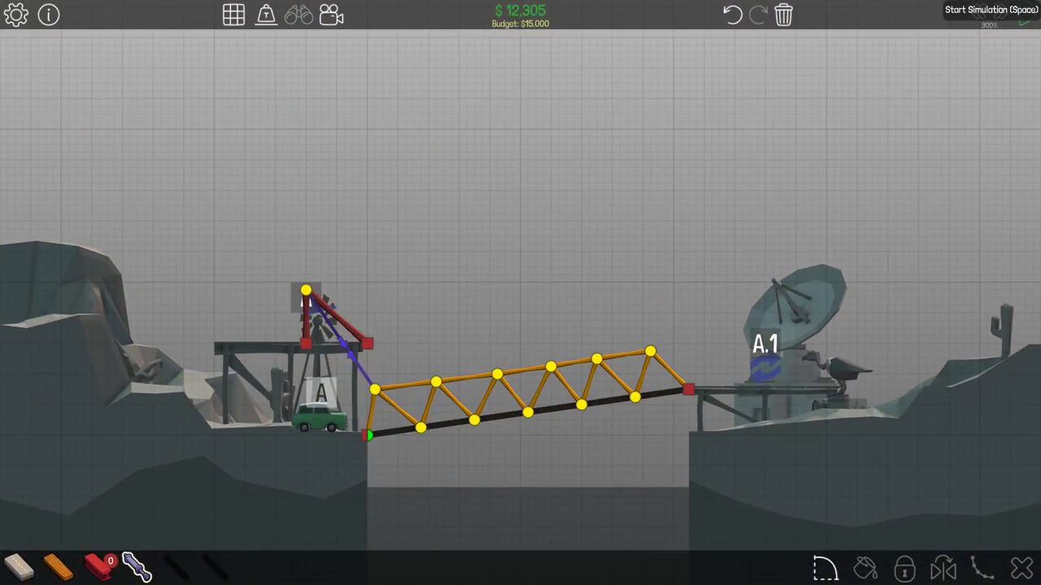
left_click(1026, 17)
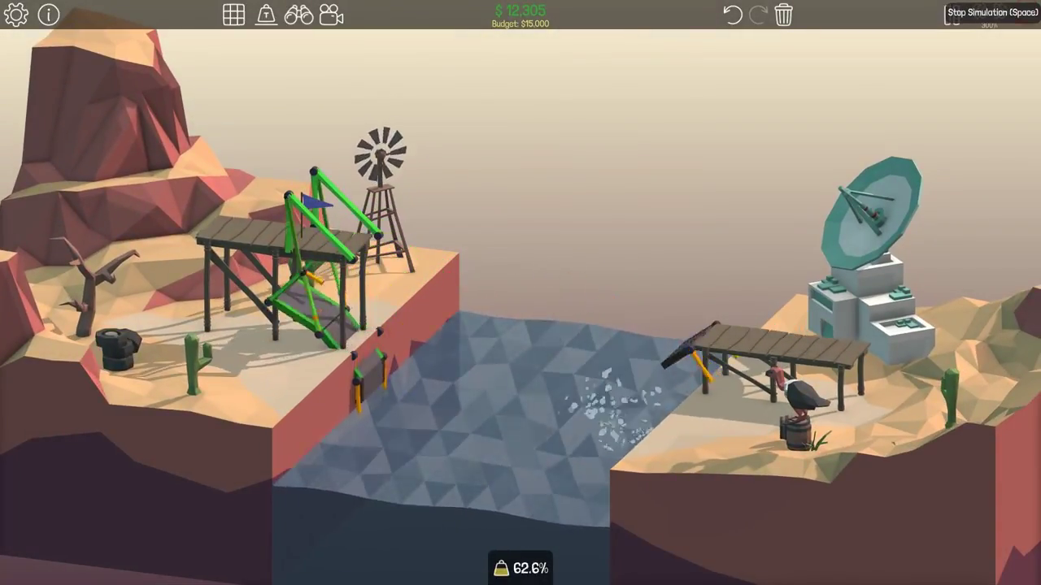
left_click(1026, 15)
Step: Set the hydraulic to contract 50% and run more tests
left_click_drag(350, 351, 355, 358)
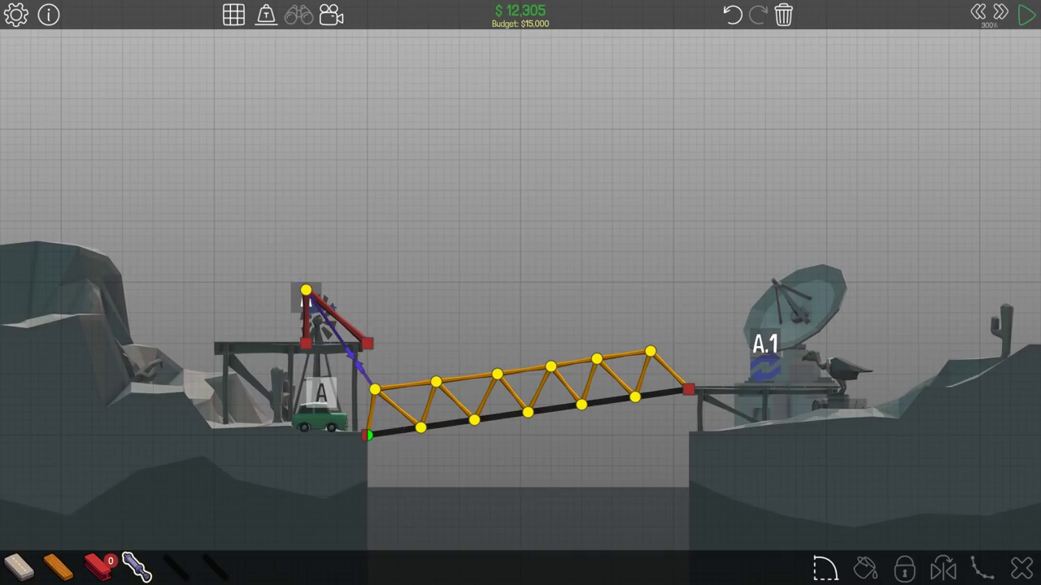
key("space")
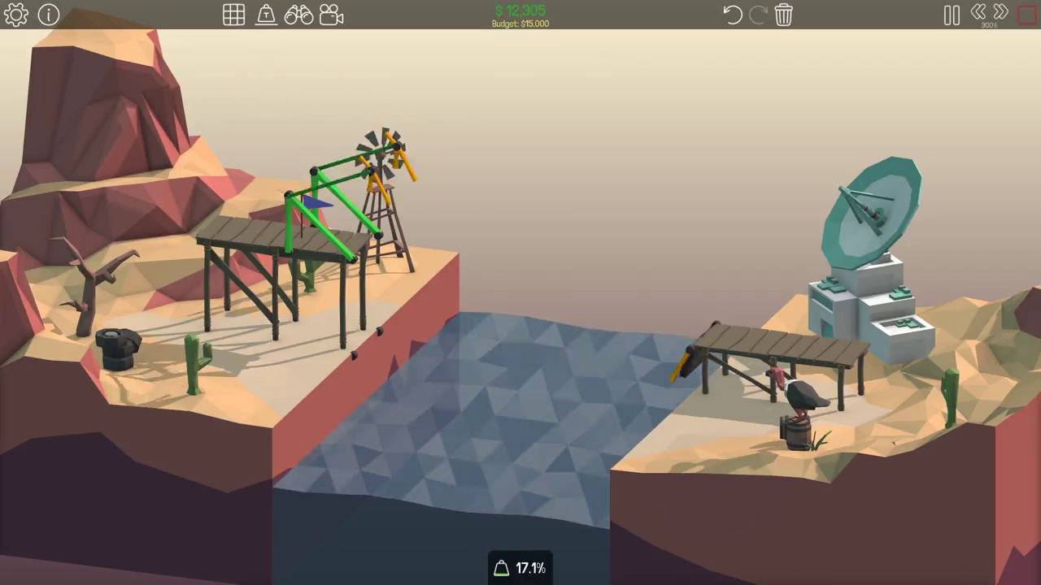
left_click(1026, 15)
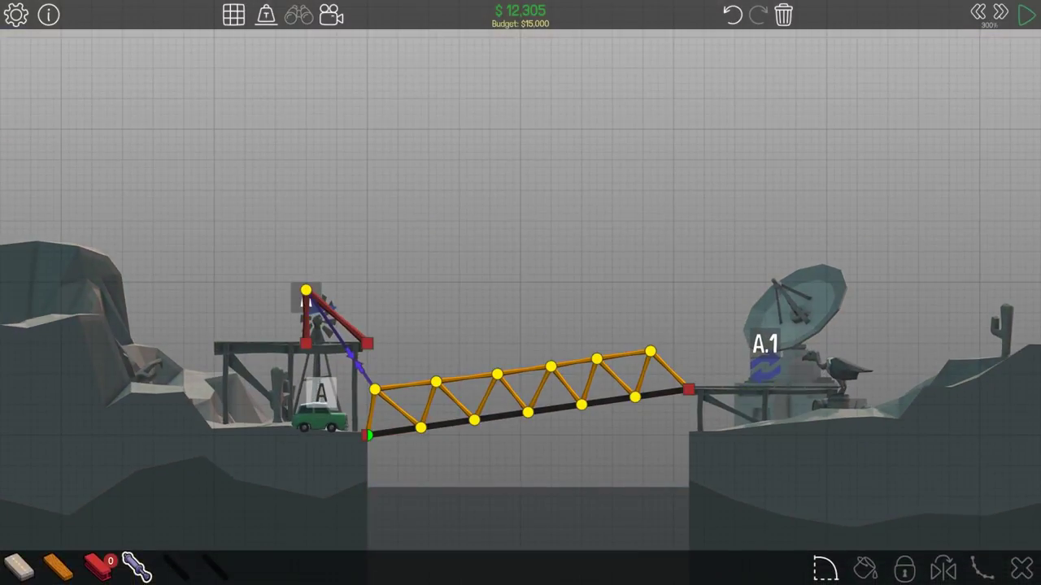
key("space")
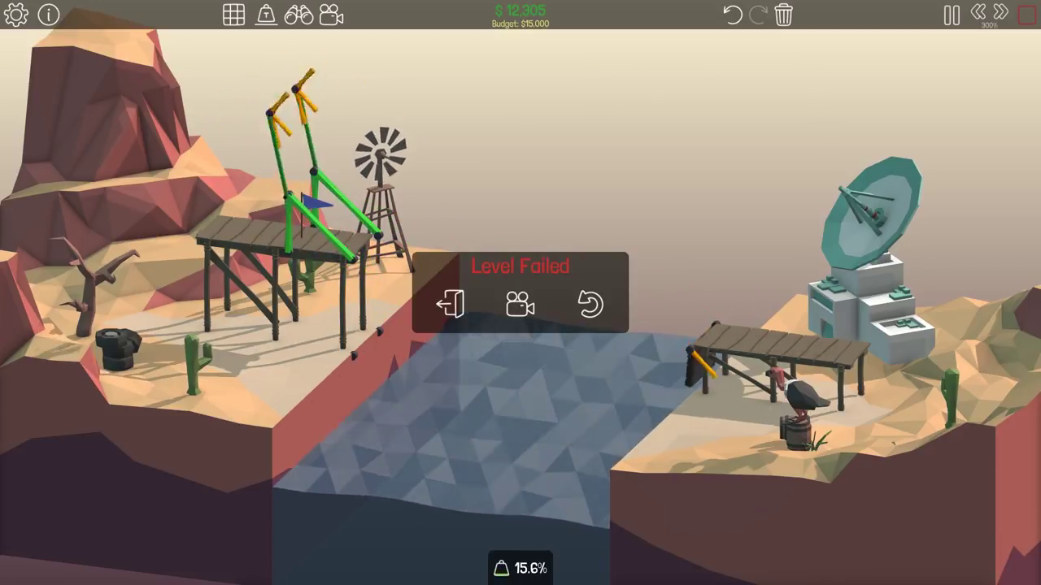
Step: Run and stop several more tests of the unchanged truss drawbridge
key("space")
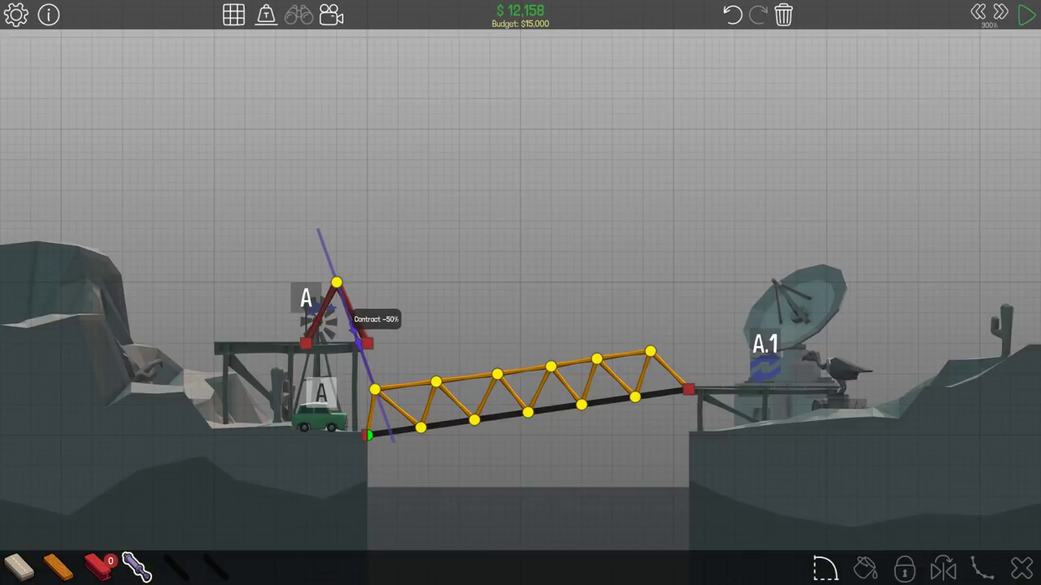
left_click(1026, 18)
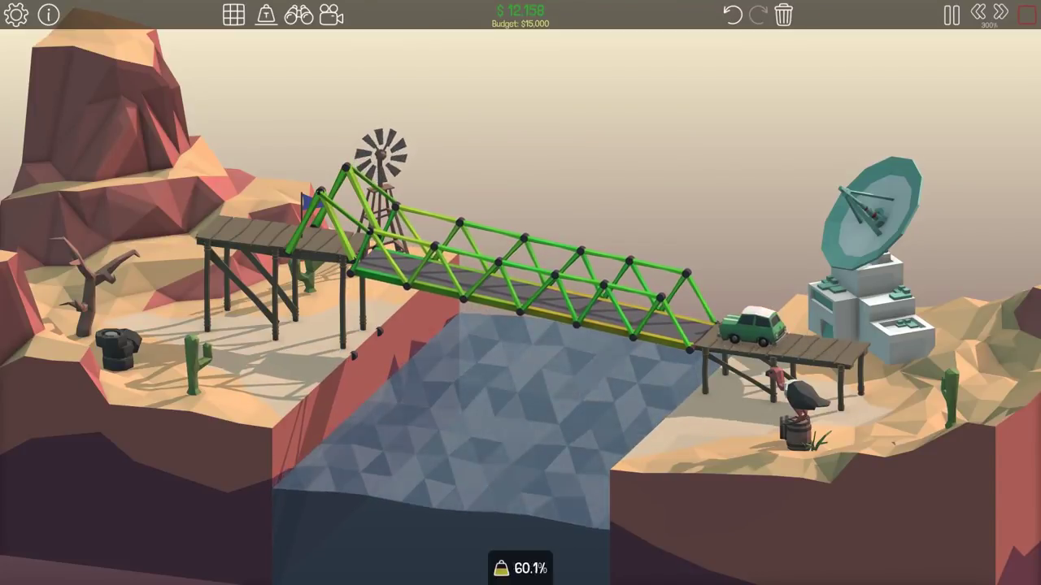
left_click(1026, 17)
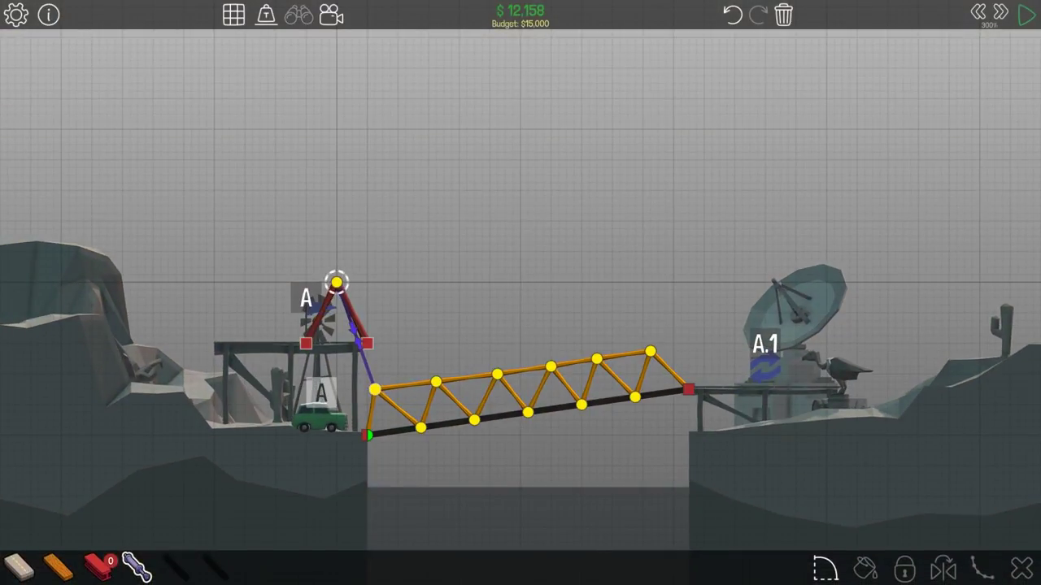
key("space")
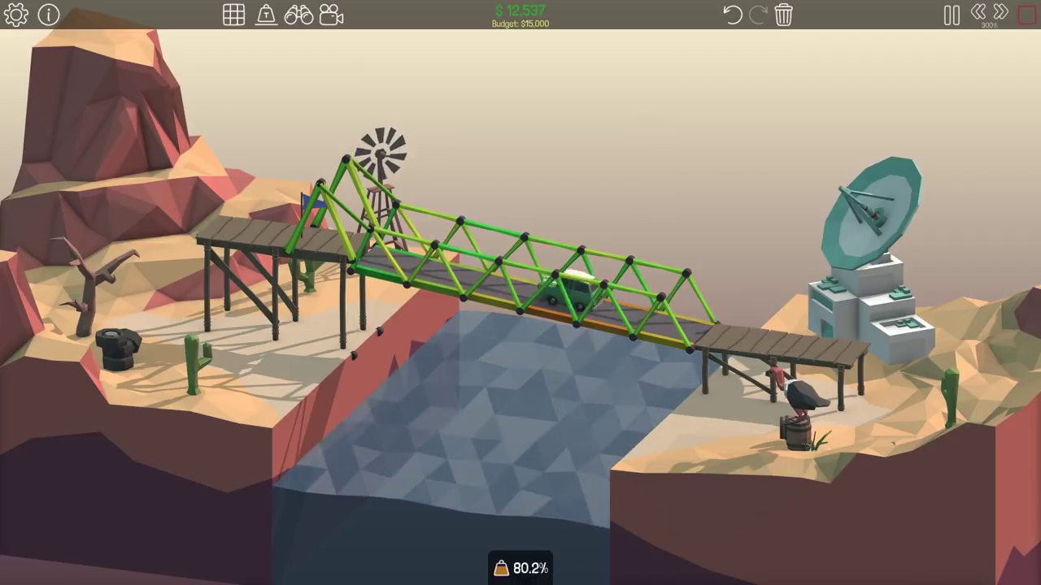
key("space")
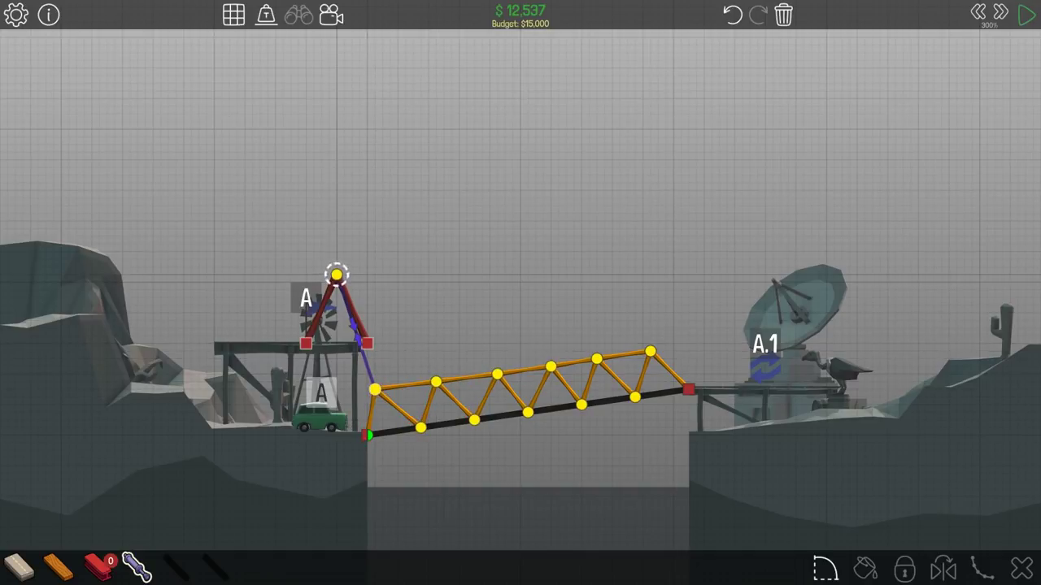
key("space")
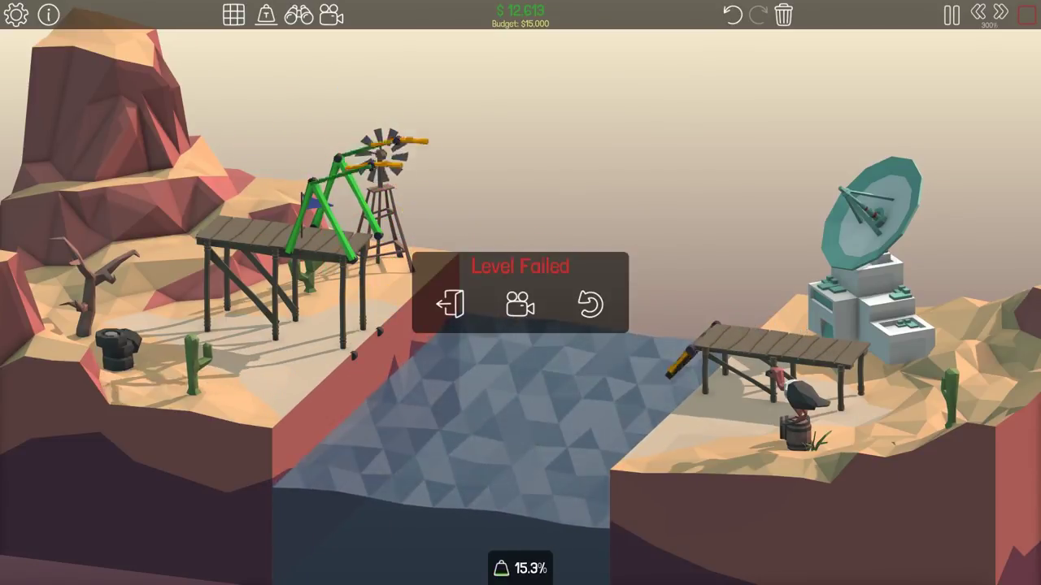
Step: Retry the failed simulation, adjusting speed with period and comma, then return to editing
left_click(589, 303)
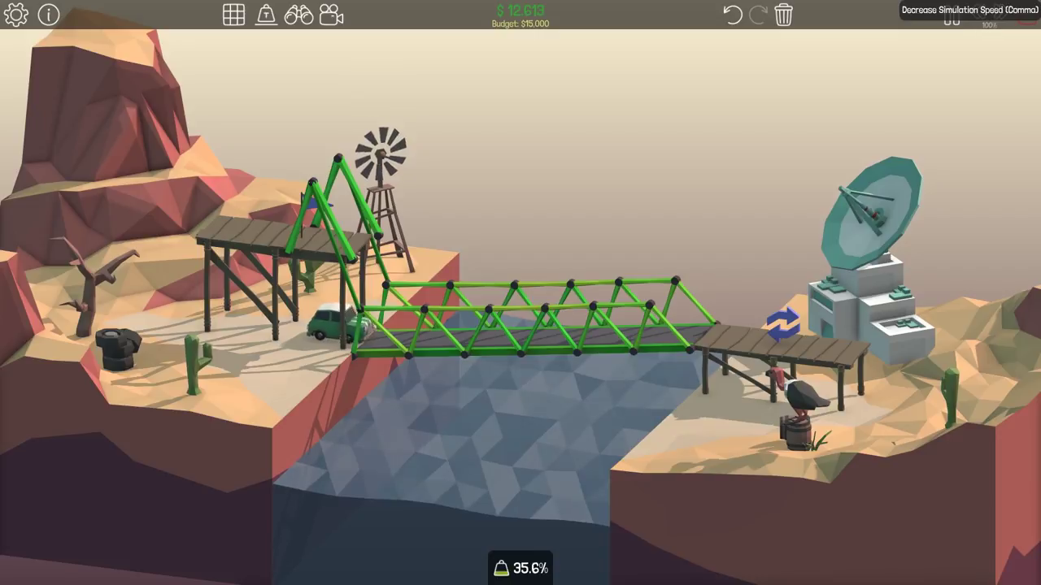
key("period")
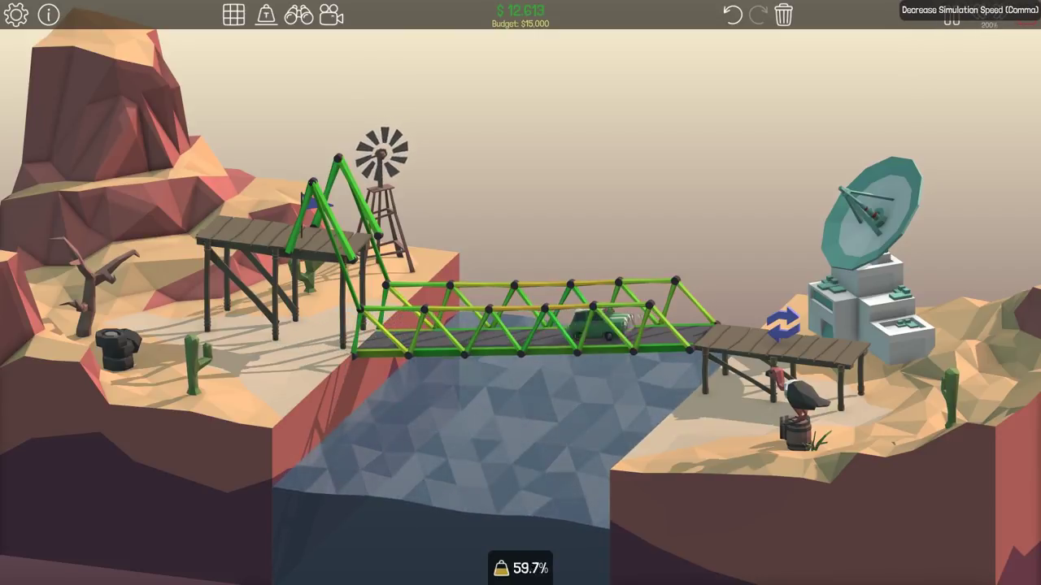
key("comma")
key("comma")
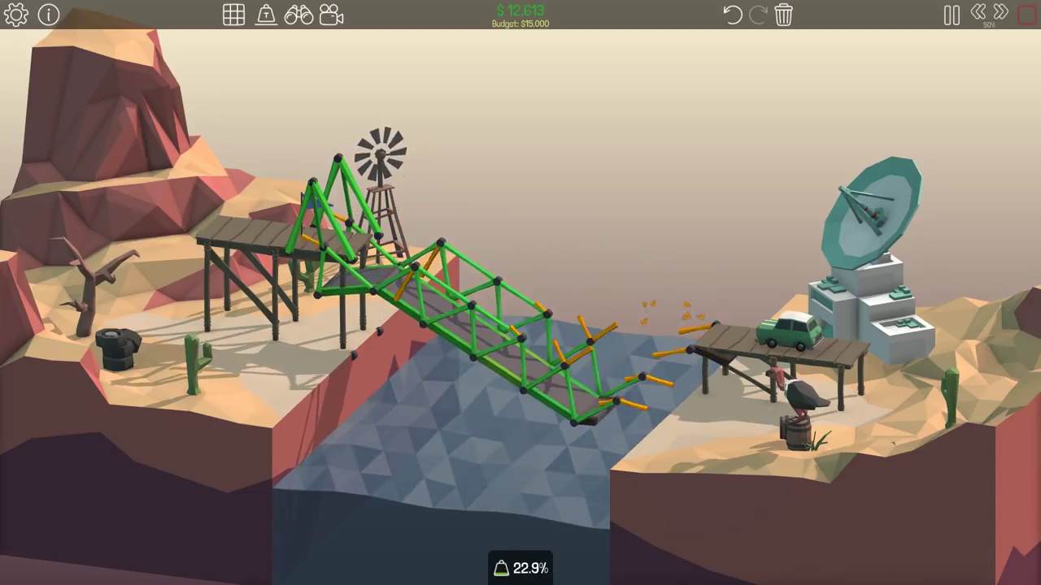
left_click(1026, 14)
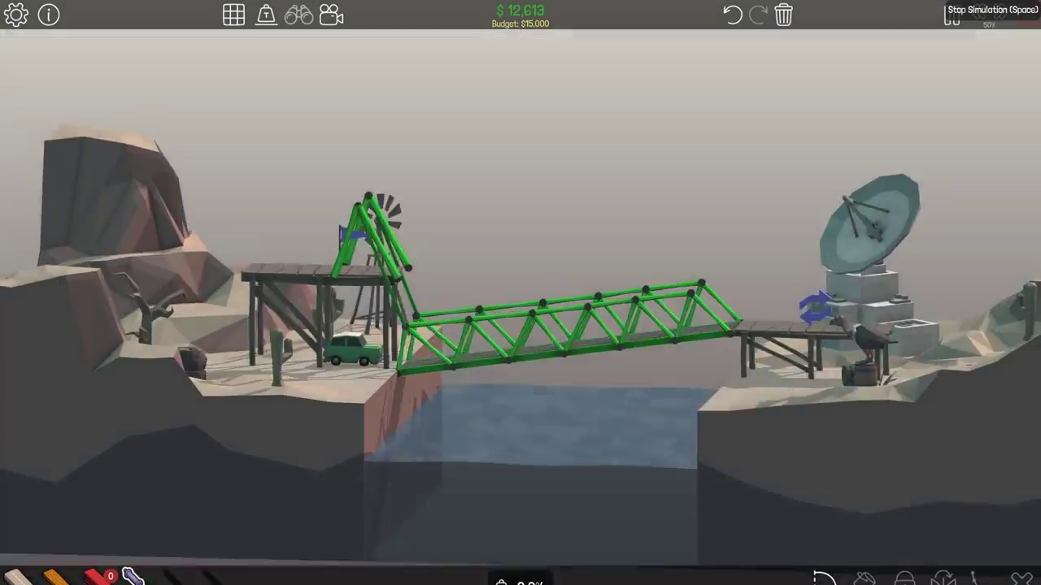
key("space")
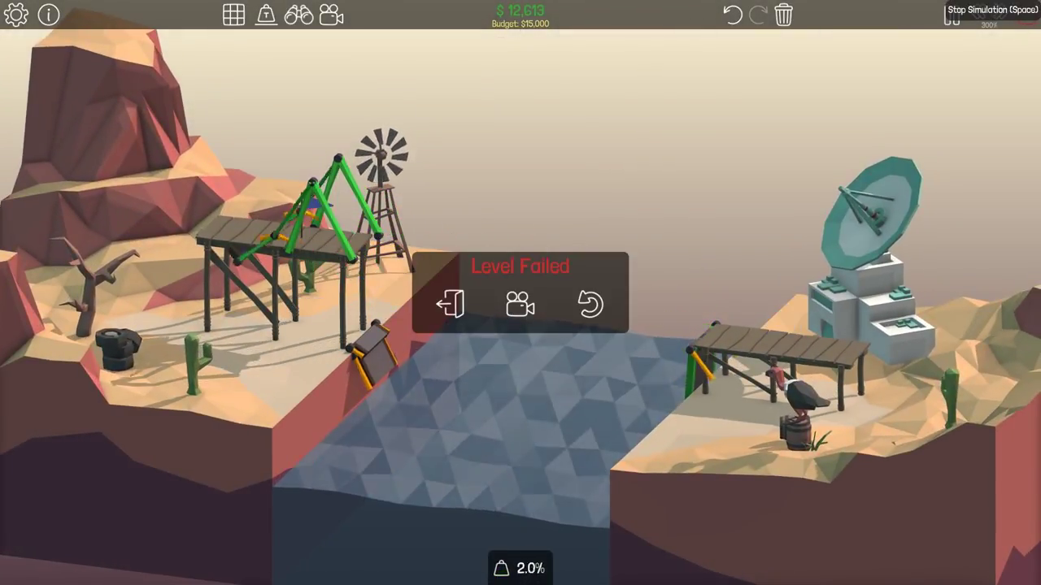
key("space")
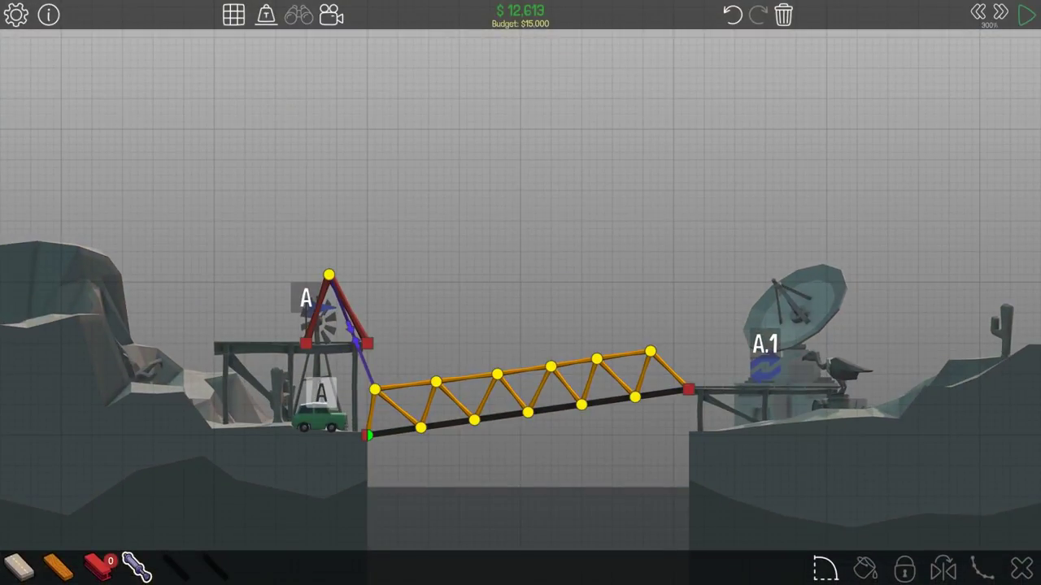
Step: Add a road segment near the truss's right end and test it twice
left_click_drag(688, 390, 634, 397)
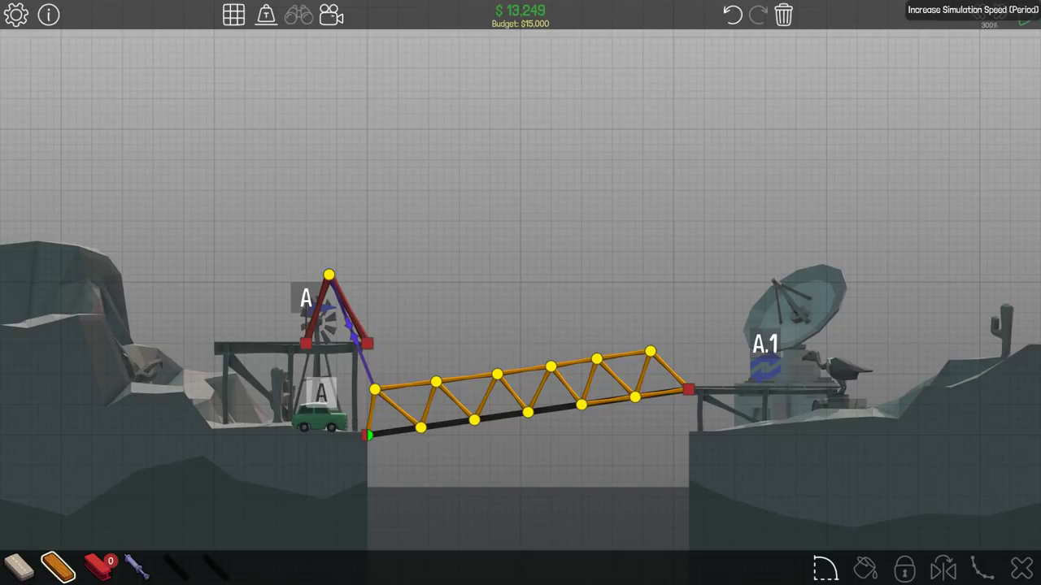
left_click(1026, 15)
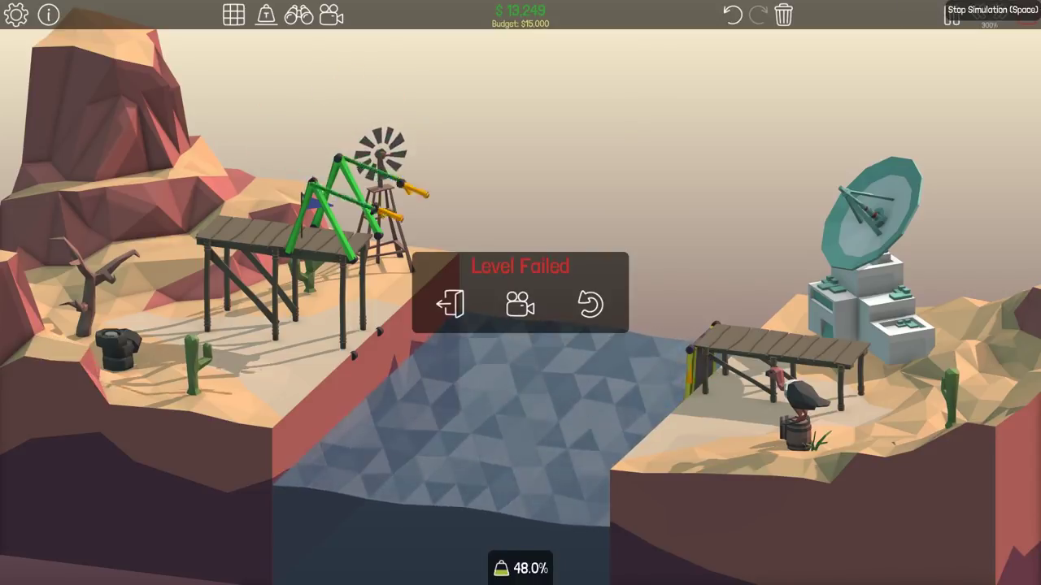
key("space")
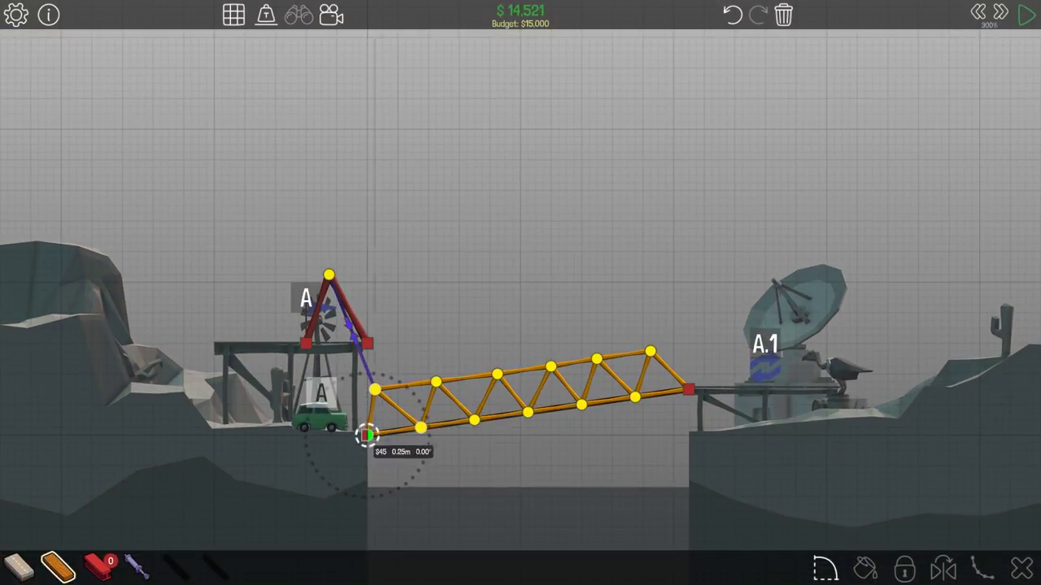
key("space")
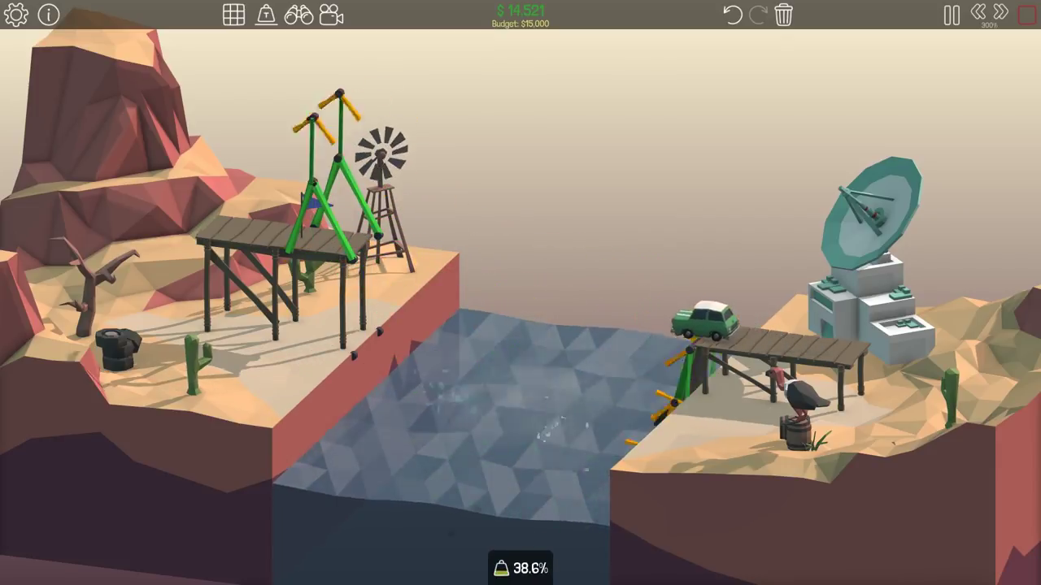
left_click(1026, 15)
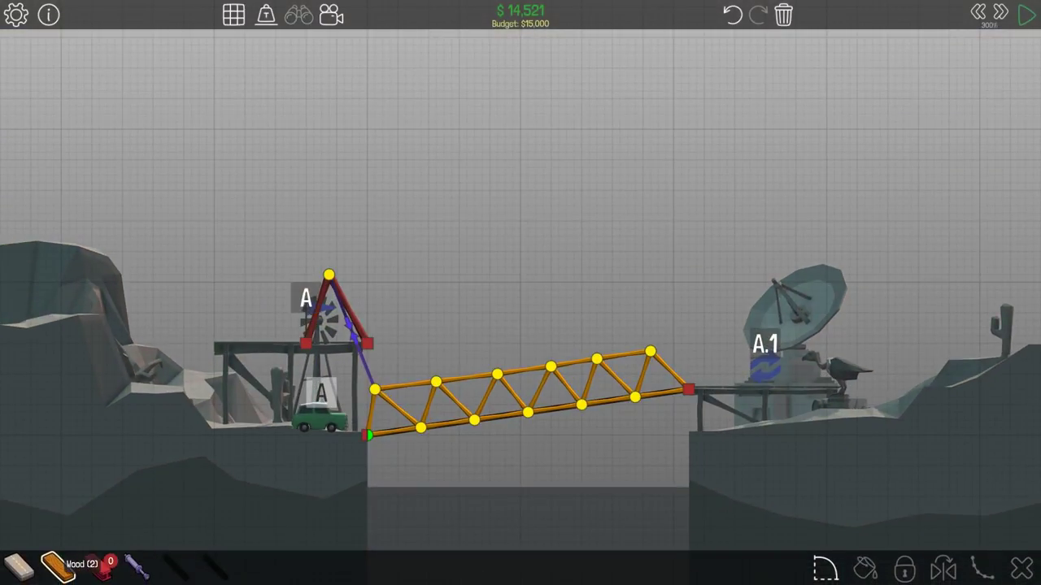
Step: Draw a new member from an upper truss joint and test the bridge
left_click_drag(397, 343, 436, 381)
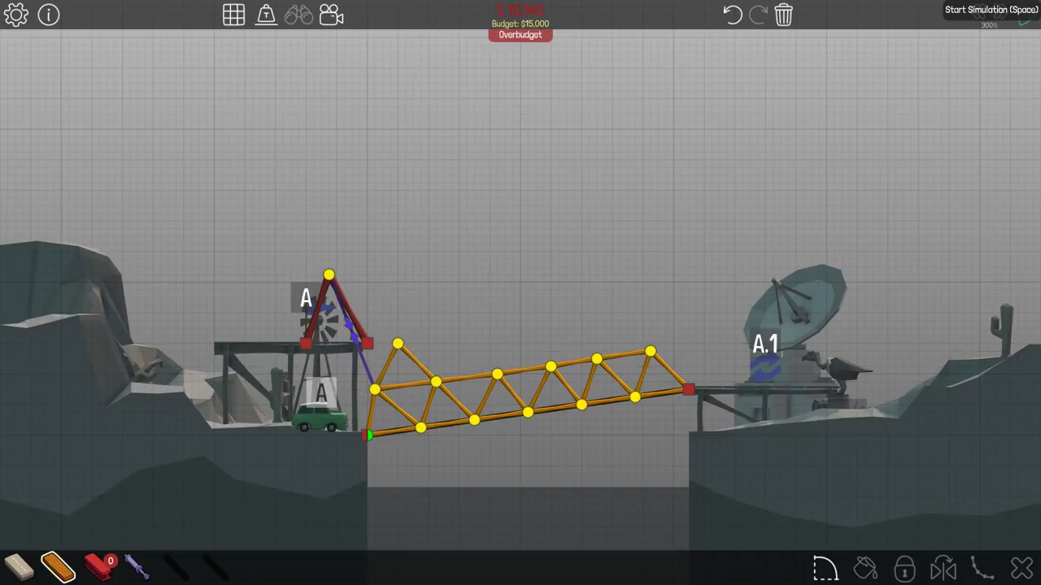
left_click(1025, 18)
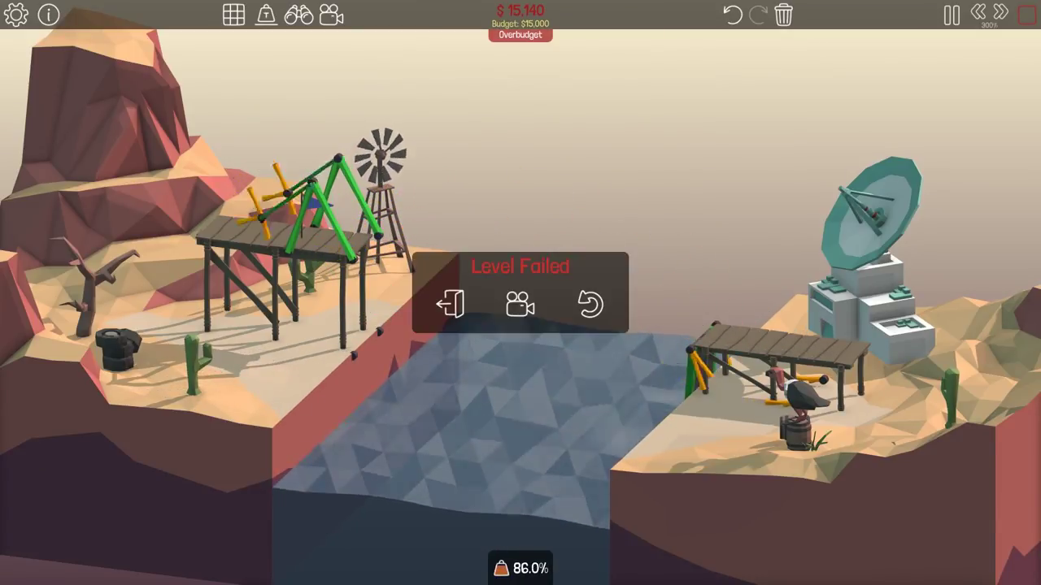
key("space")
Step: Delete the left frame's hydraulic, reposition its top joint, and test the drawbridge
left_click_drag(303, 297, 319, 356)
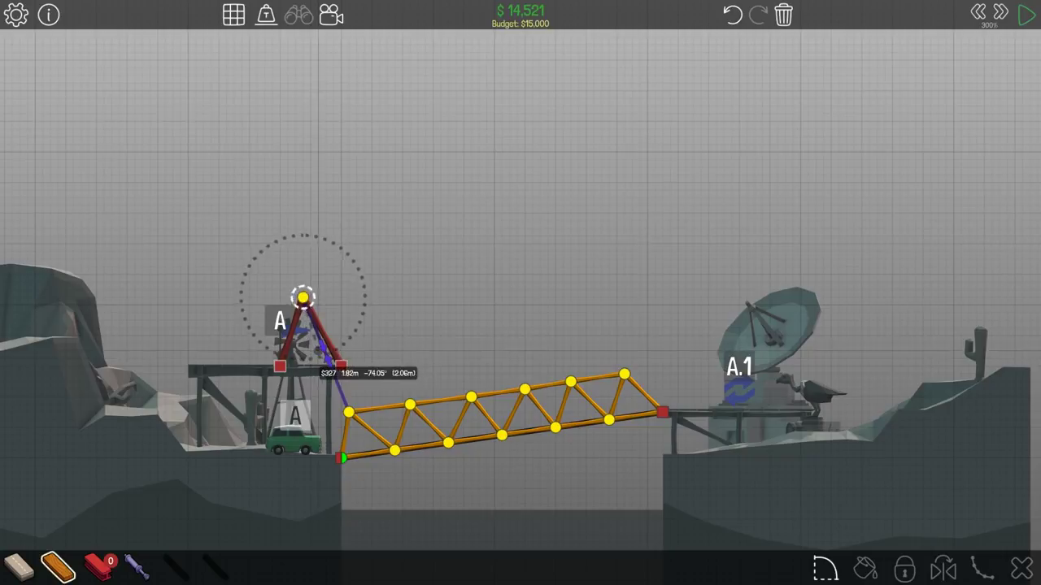
left_click(325, 354)
key("Delete")
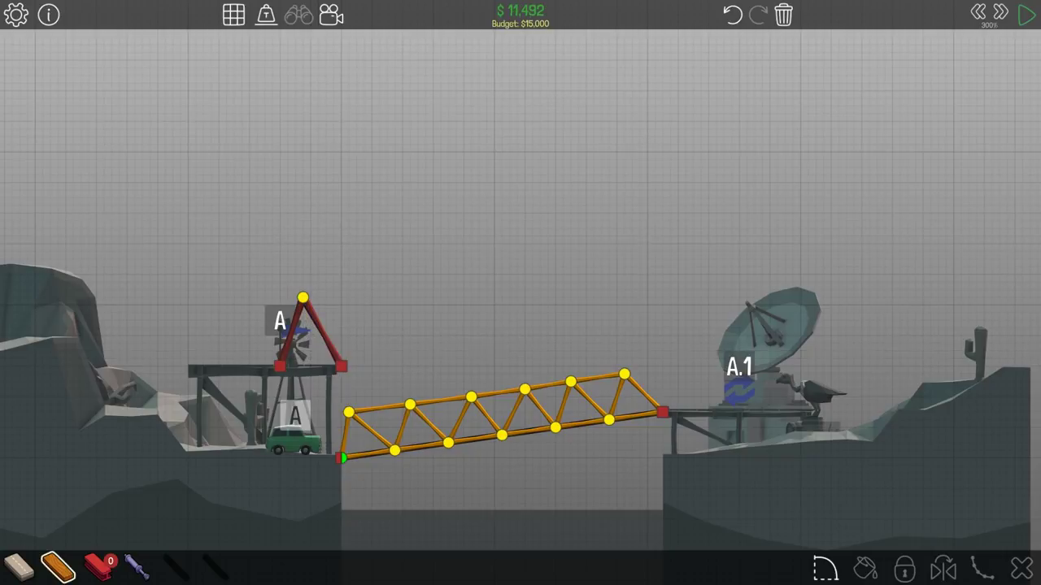
mouse_move(303, 297)
left_mouse_down()
mouse_move(325, 305)
mouse_move(410, 404)
mouse_move(524, 404)
left_mouse_up()
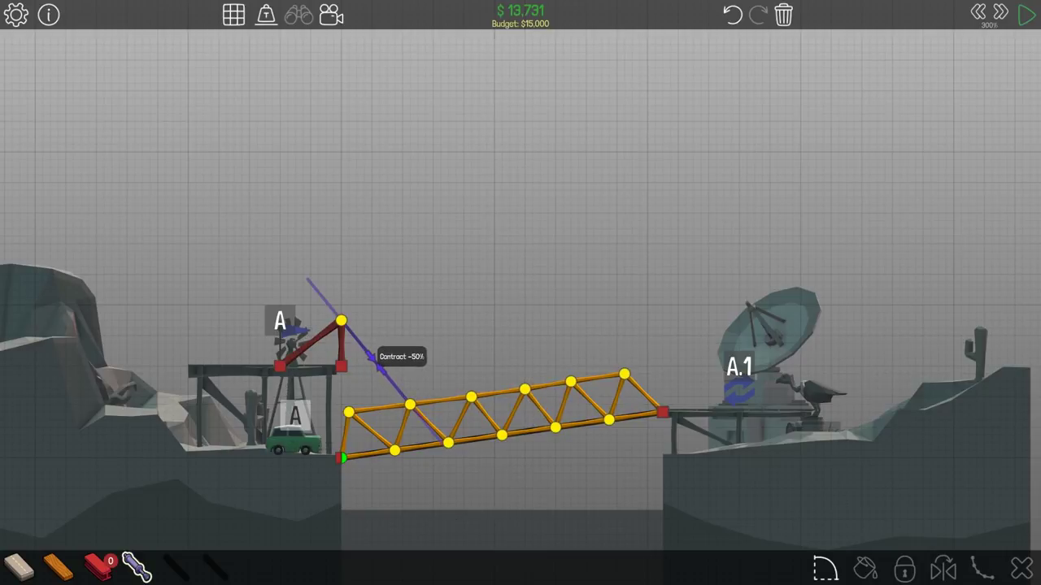
left_click_drag(341, 320, 340, 305)
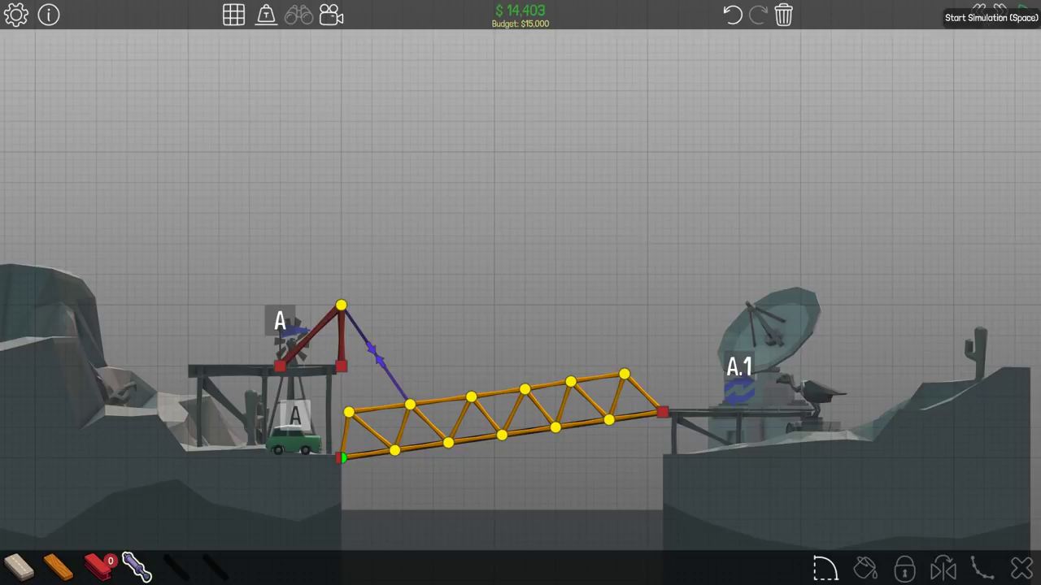
left_click(1022, 13)
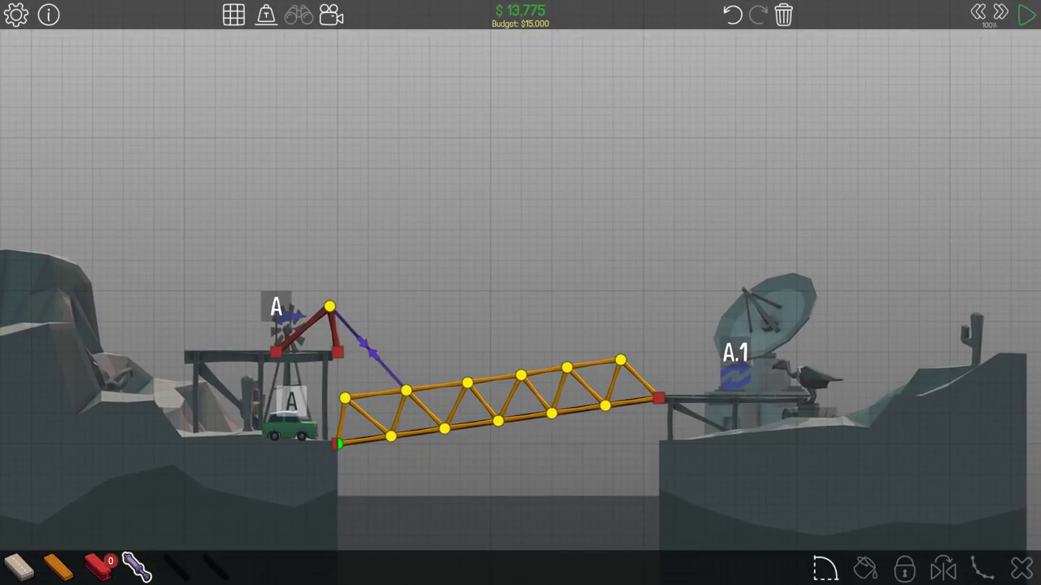
Step: Lower the three upper truss joints, attach a new hydraulic to the truss, and test
left_click_drag(329, 306, 314, 313)
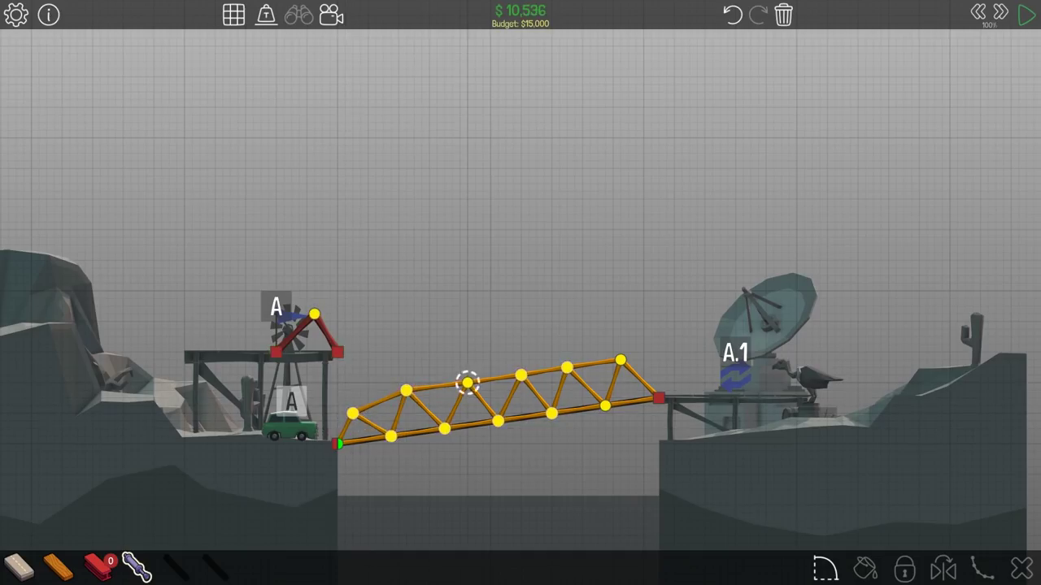
left_click_drag(405, 391, 406, 404)
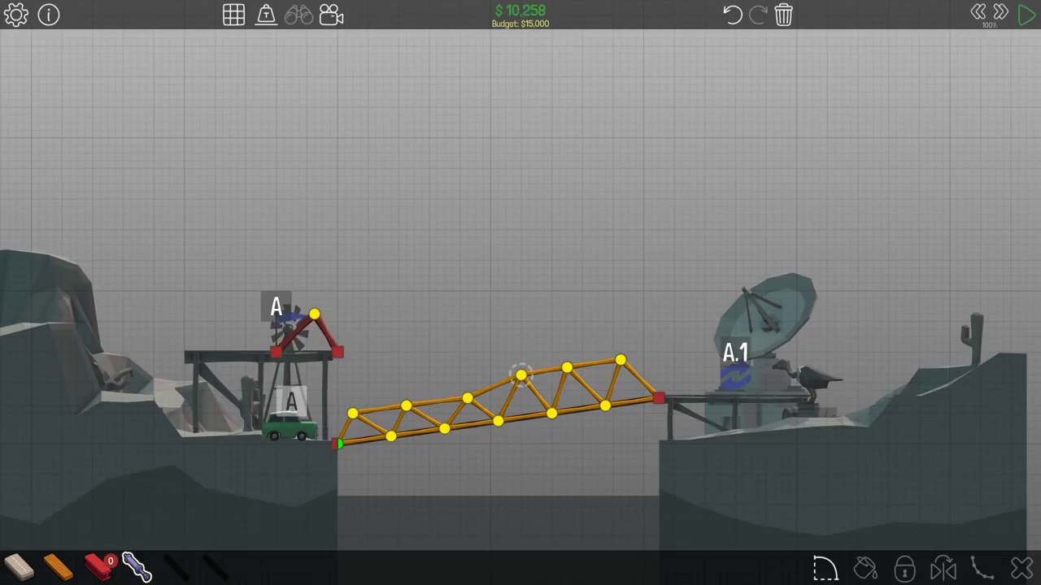
left_click_drag(520, 375, 520, 391)
left_click_drag(567, 367, 574, 382)
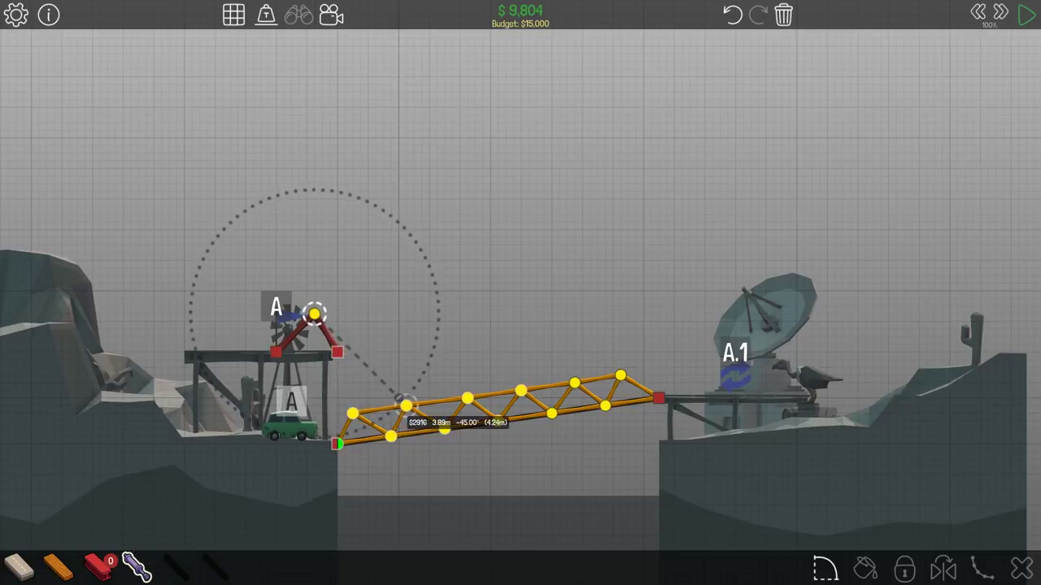
left_click(352, 413)
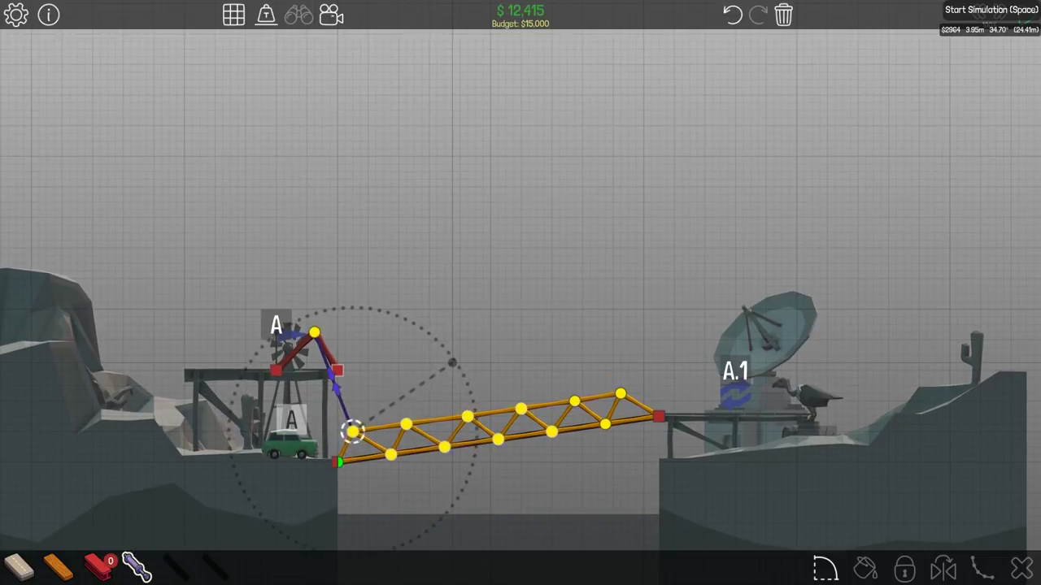
left_click(1026, 14)
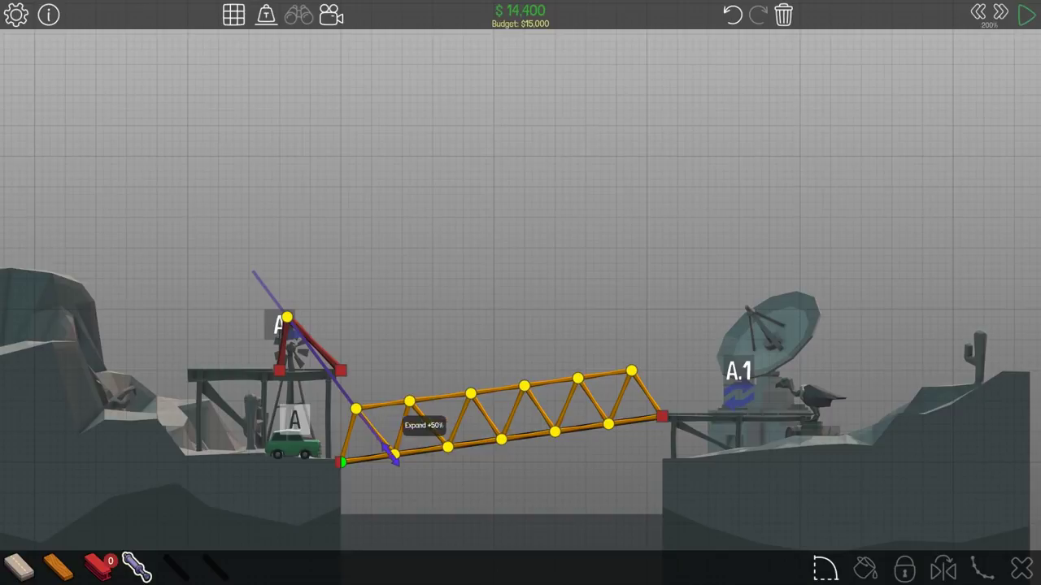
Step: Delete two bottom road segments after a failed run, then retest the bridge
key("space")
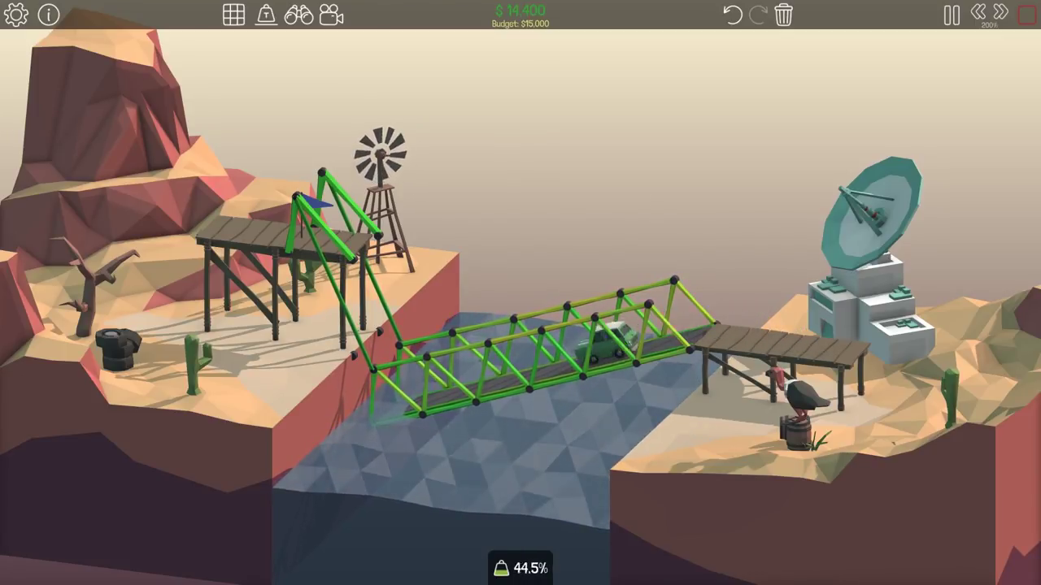
key("space")
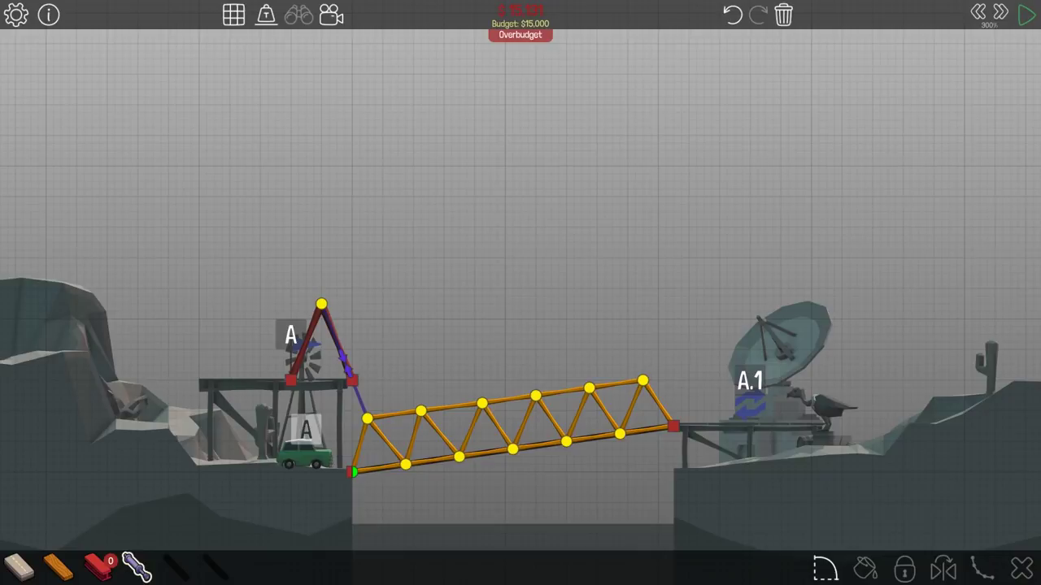
key("Delete")
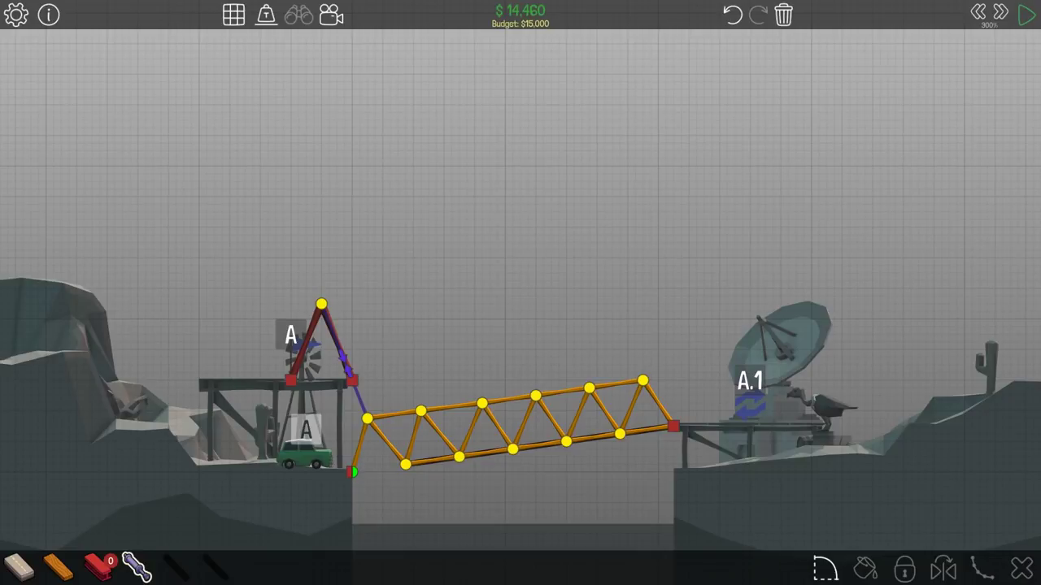
left_click(432, 460)
key("Delete")
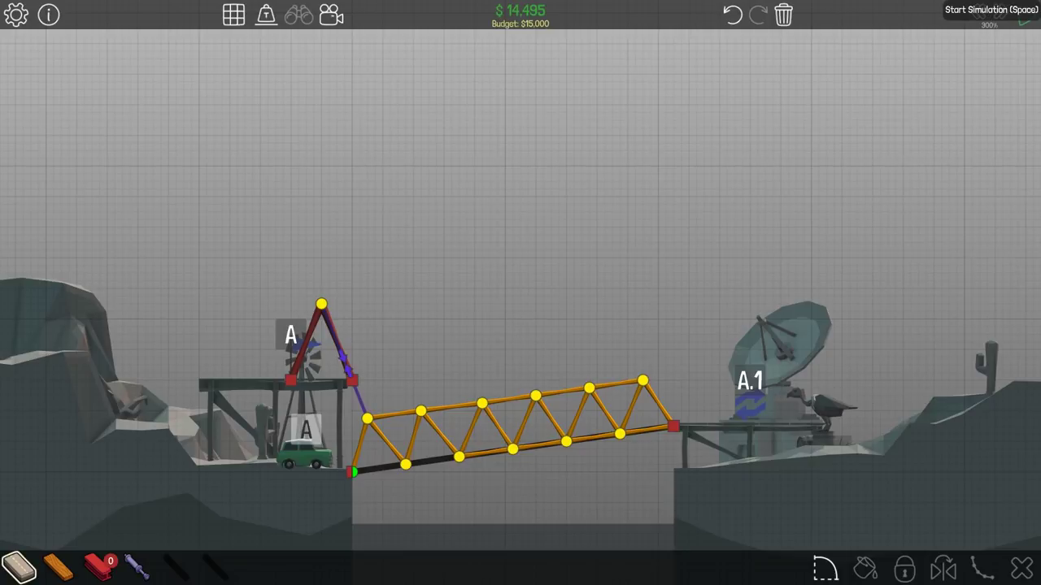
left_click(1026, 15)
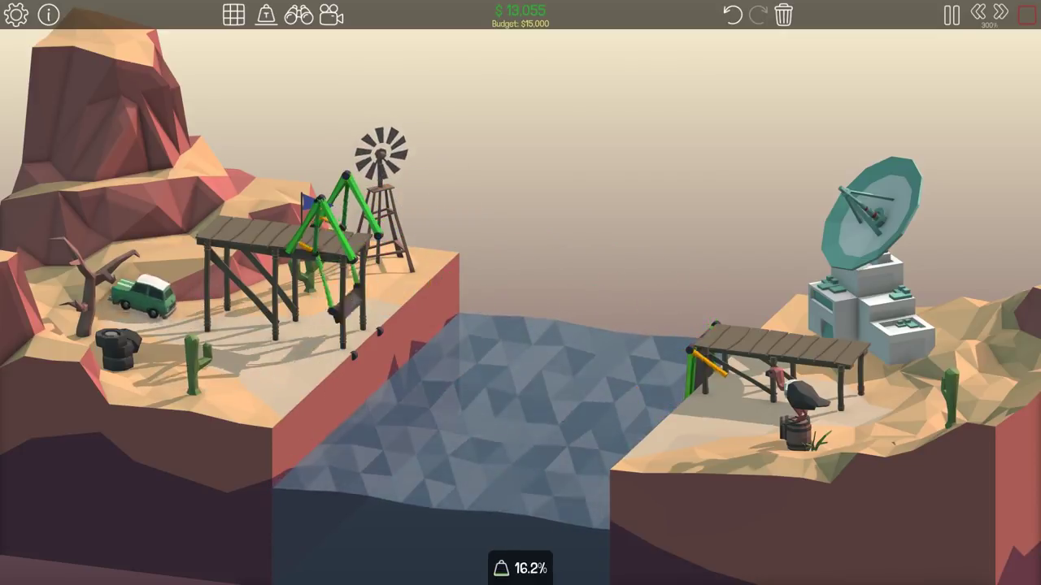
Step: Abandon a new member draw and rerun the simulation
key("space")
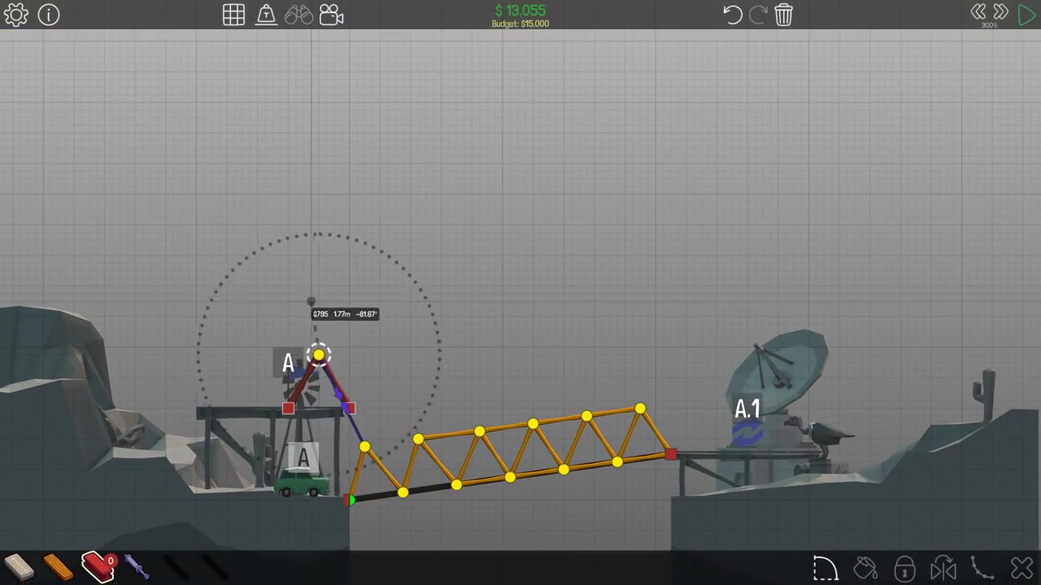
left_click_drag(311, 294, 318, 355)
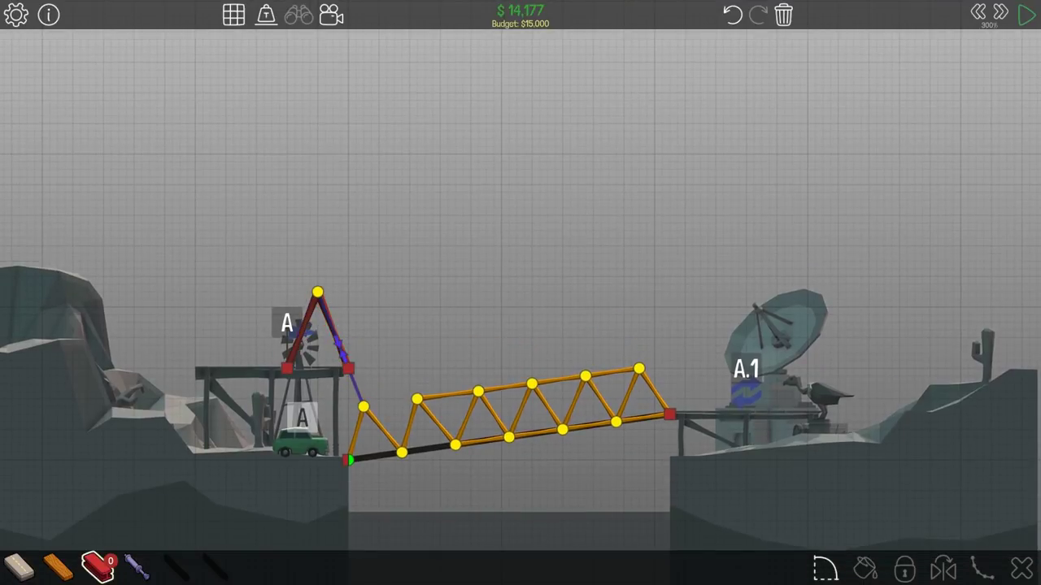
key("space")
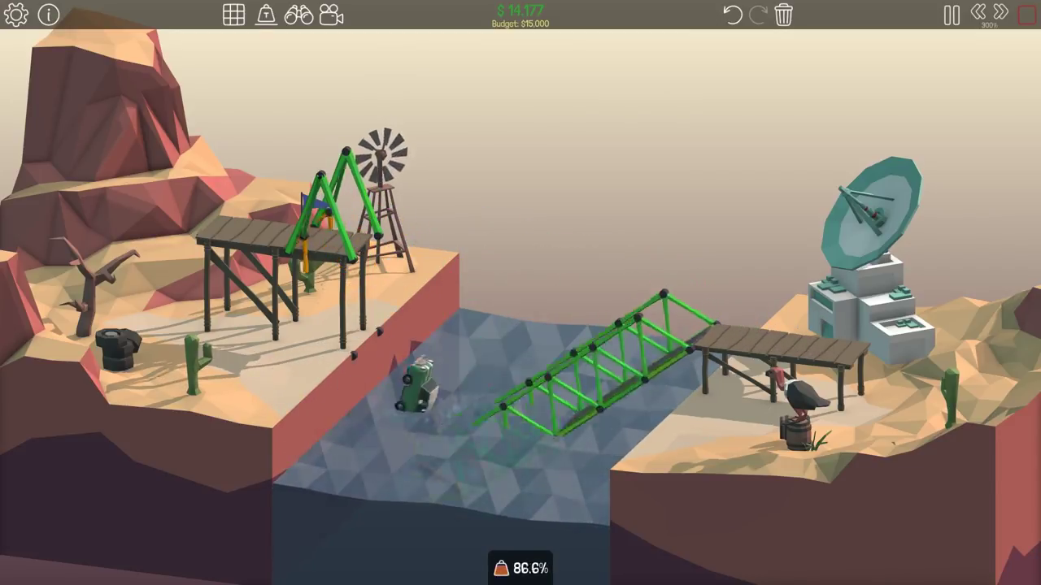
Step: Delete the left frame's hydraulic, try a new member, then undo to restore it
key("space")
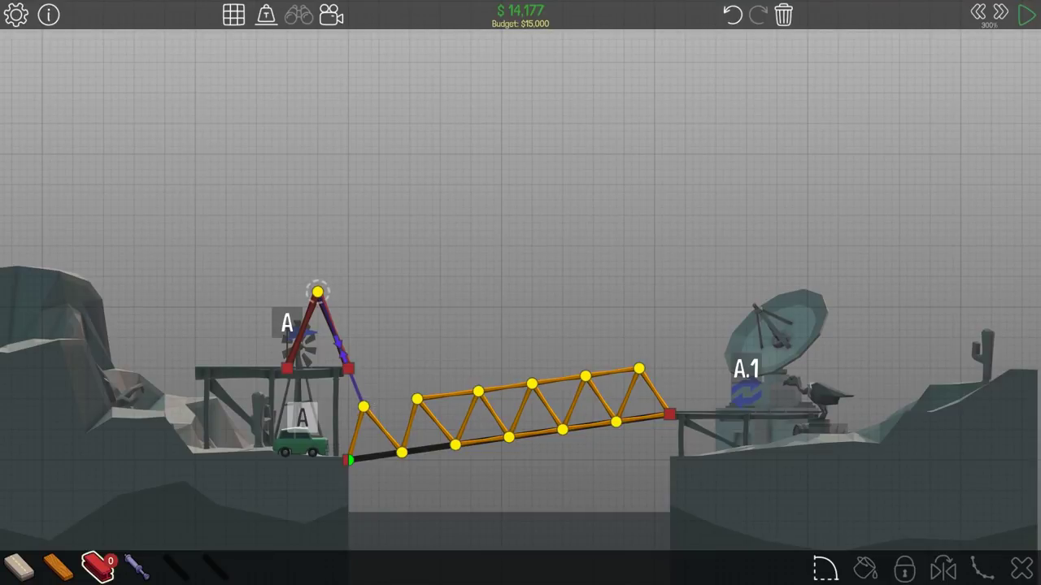
left_click(333, 343)
key("Delete")
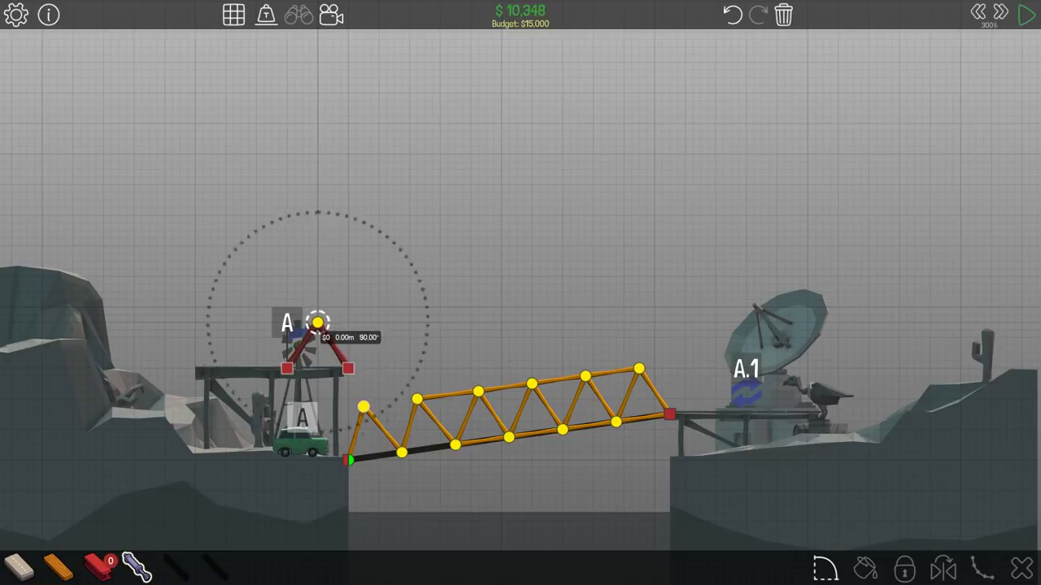
left_click_drag(317, 322, 579, 519)
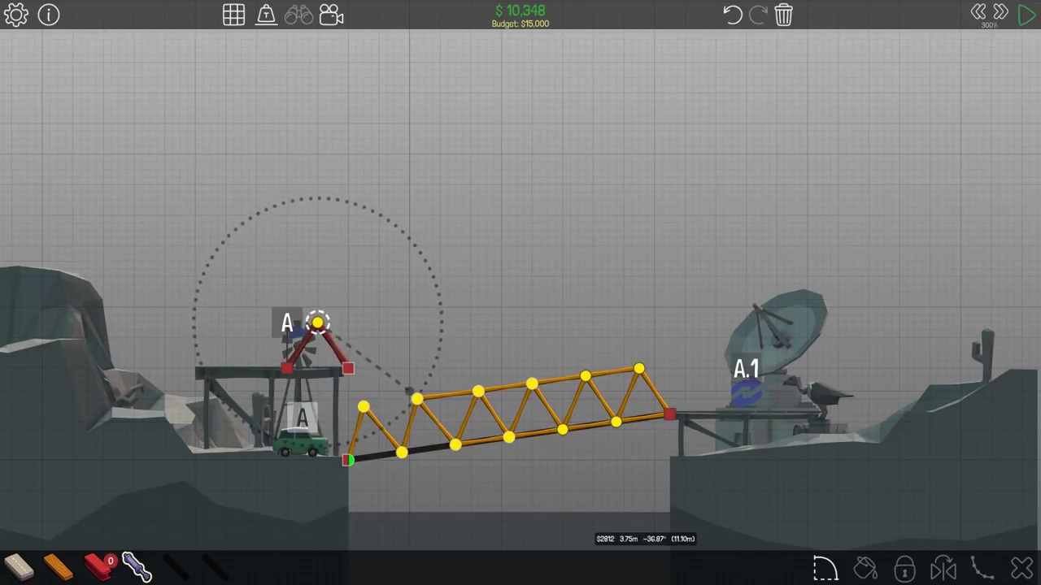
key("ctrl+z")
Step: Add wood members at the deck joint forming truss triangles
left_click_drag(402, 452, 394, 399)
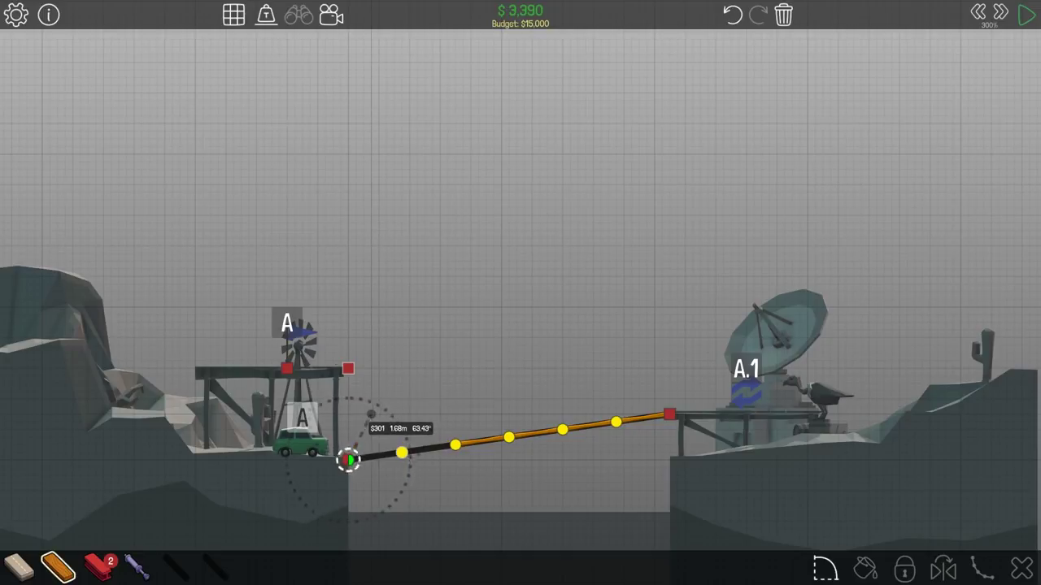
mouse_move(371, 414)
left_mouse_down()
mouse_move(402, 452)
mouse_move(417, 429)
mouse_move(456, 445)
mouse_move(462, 383)
left_mouse_up()
mouse_move(462, 383)
left_mouse_down()
mouse_move(502, 431)
mouse_move(502, 422)
left_mouse_up()
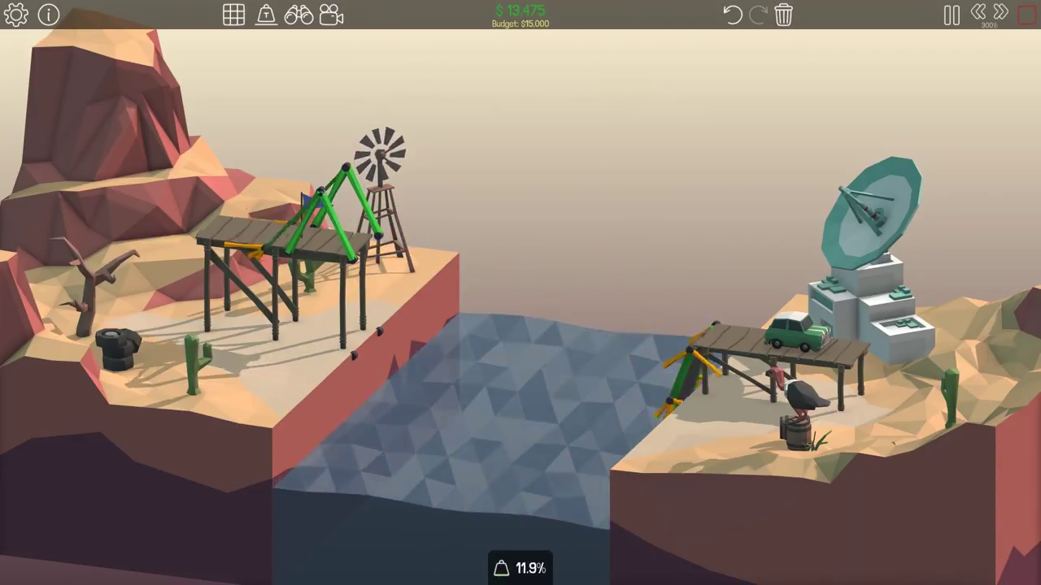
Step: Select a beam and run several more failed test simulations
left_click(1026, 15)
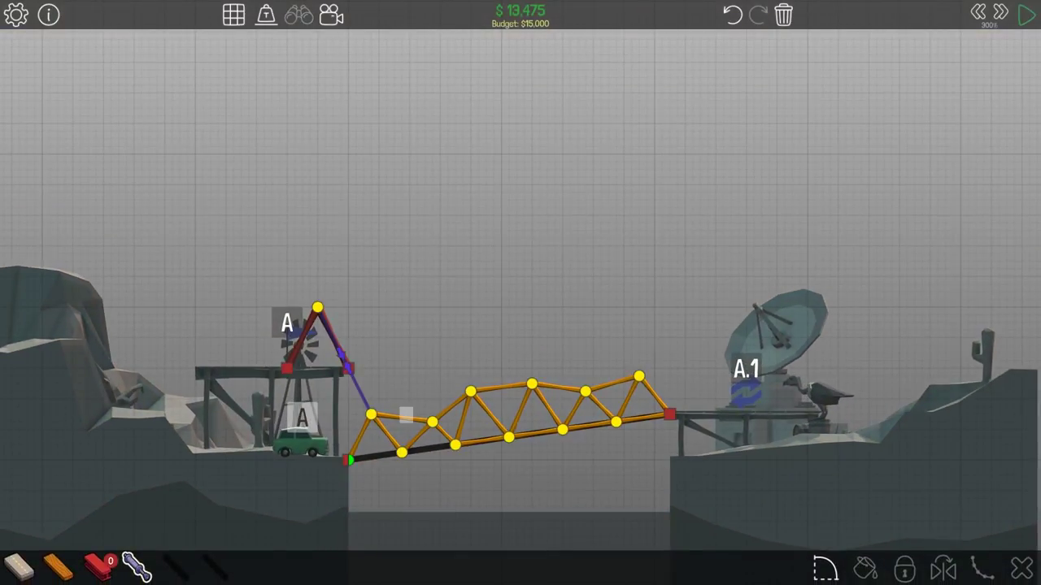
left_click(405, 415)
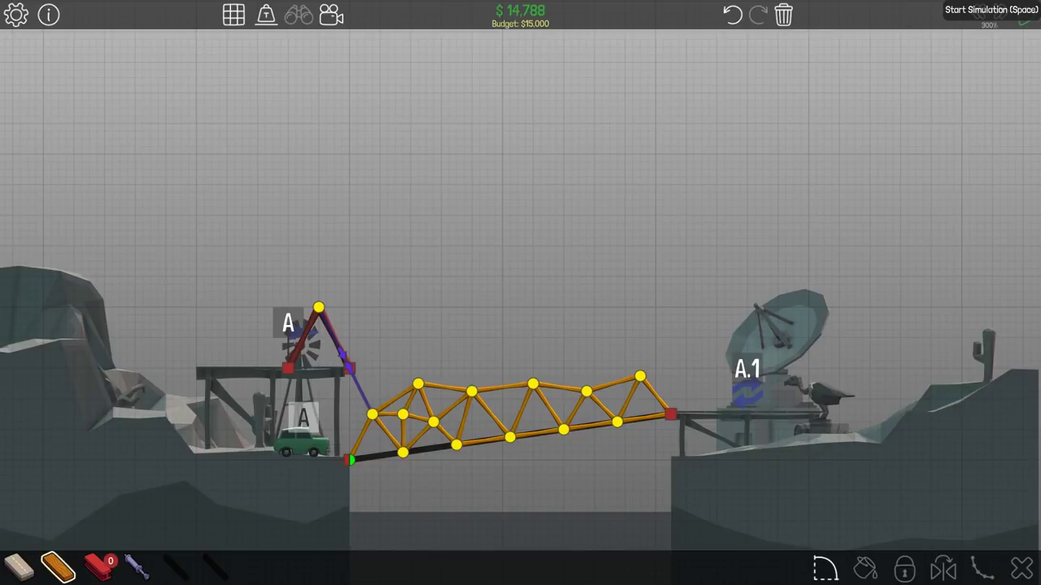
left_click(1024, 18)
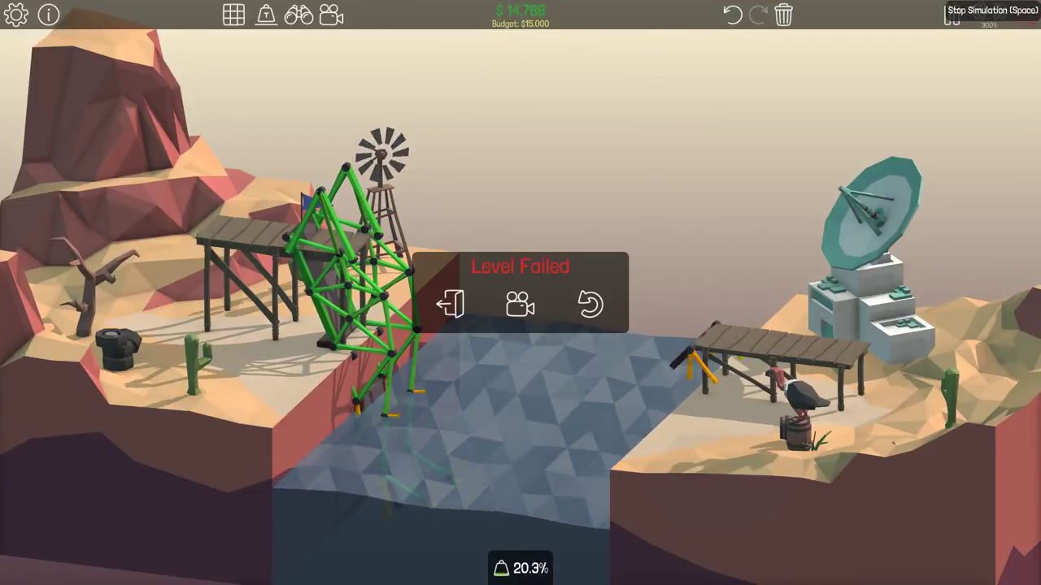
key("space")
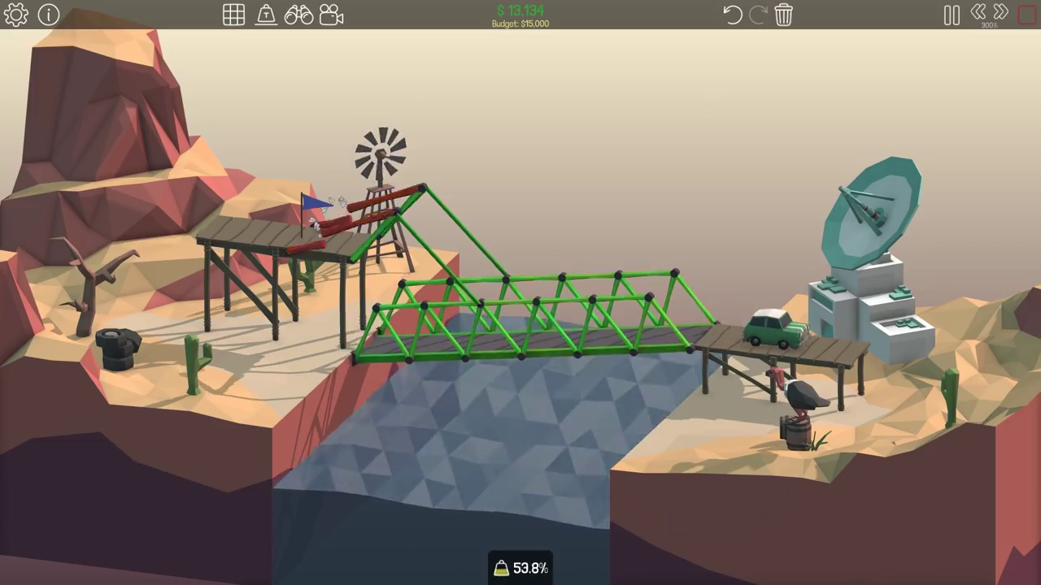
left_click(1026, 14)
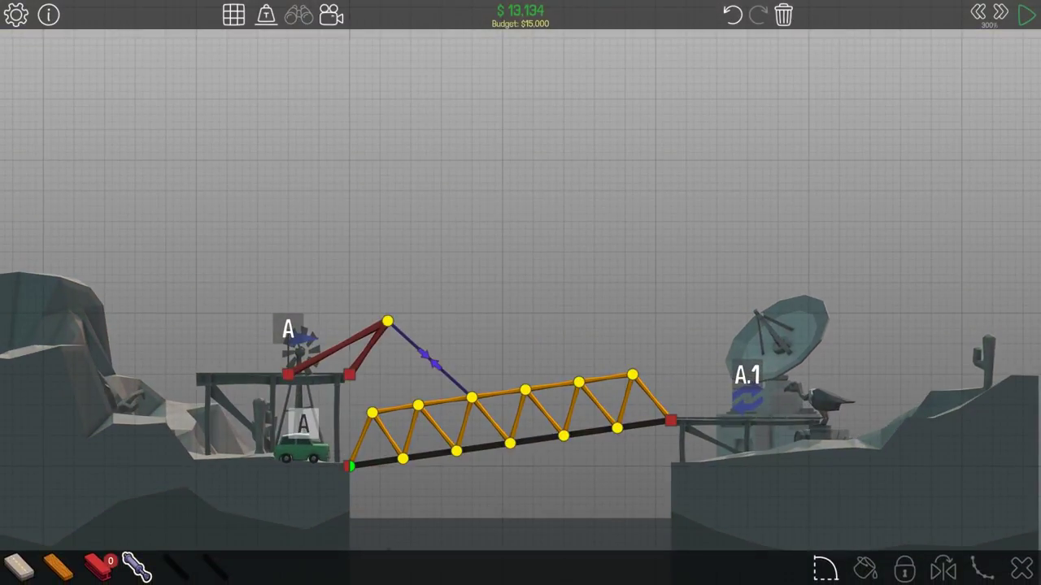
key("space")
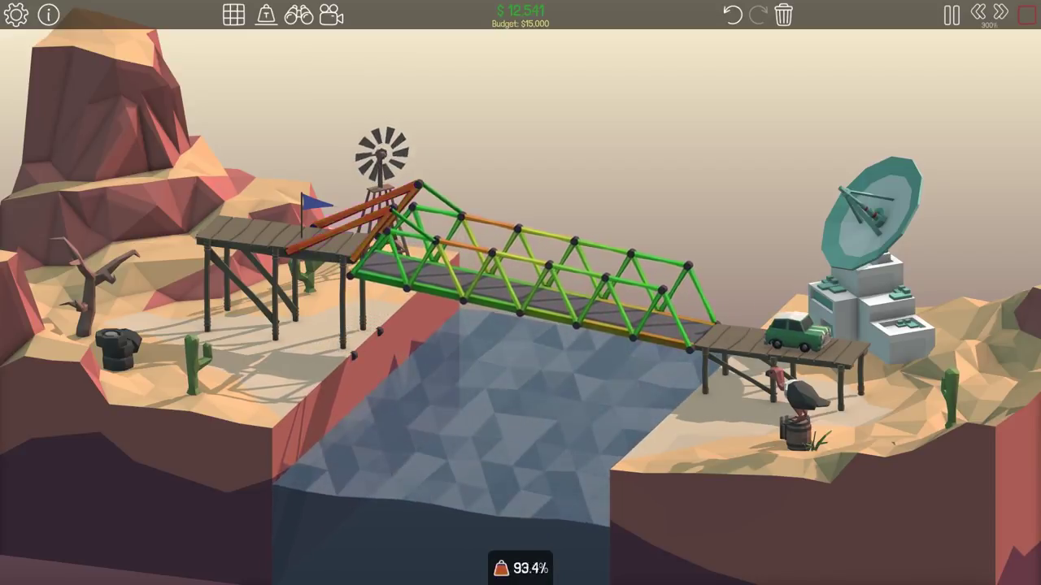
left_click(1026, 15)
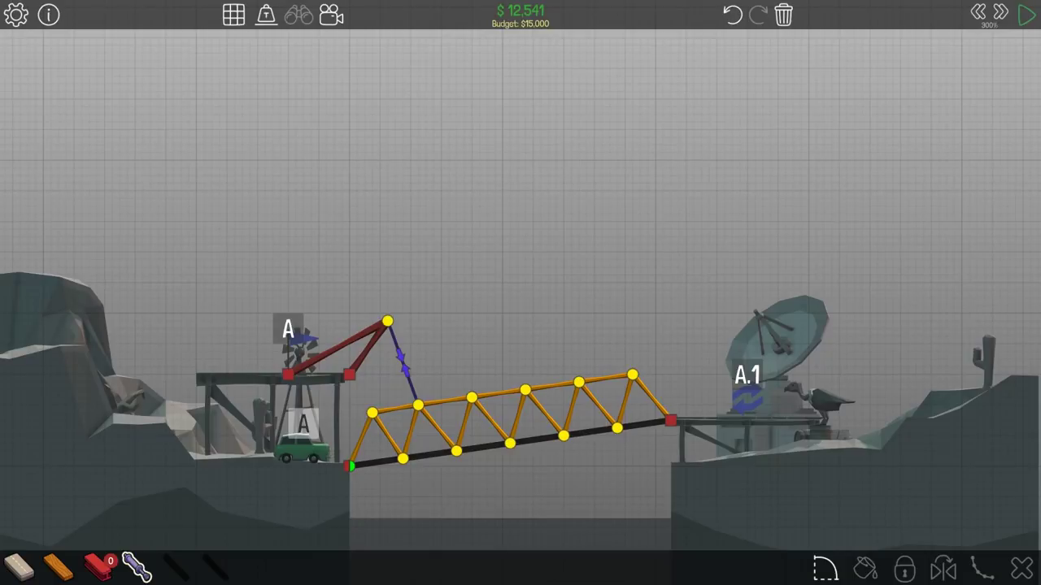
Step: Shift the A-frame's top joint left and retest the bridge twice
left_click_drag(387, 321, 372, 321)
left_click(1024, 18)
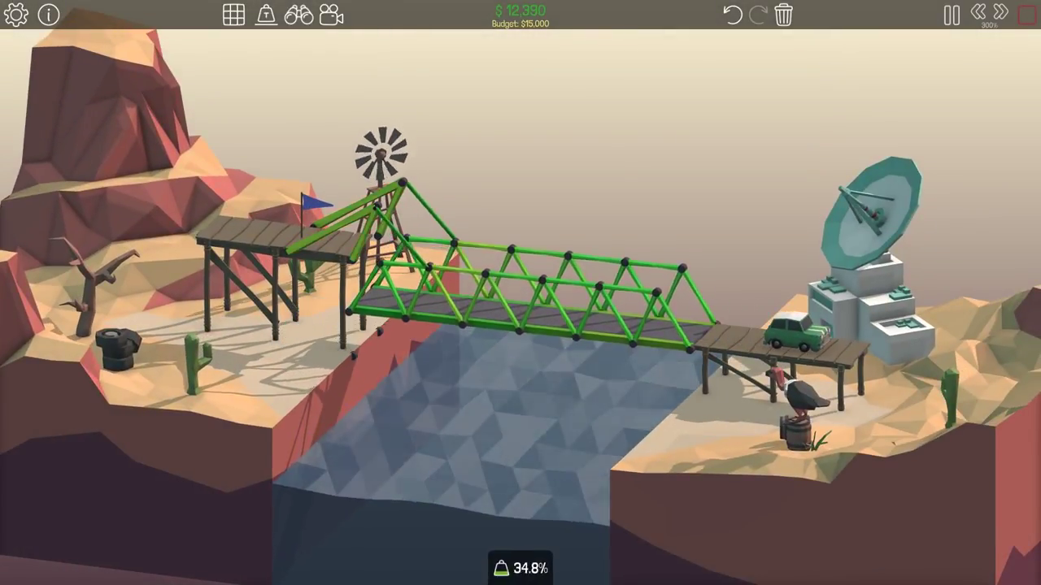
left_click(1027, 17)
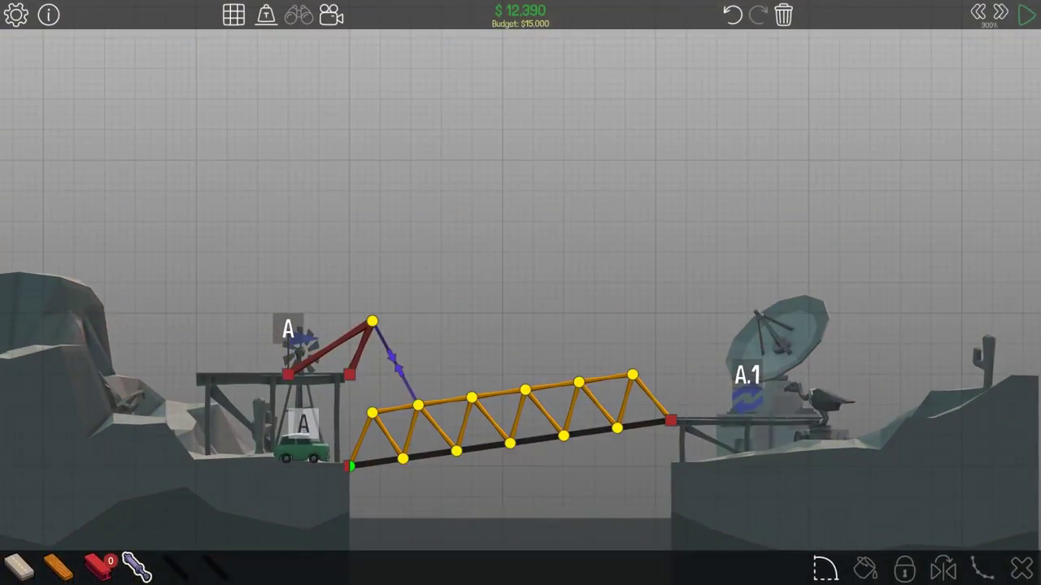
key("space")
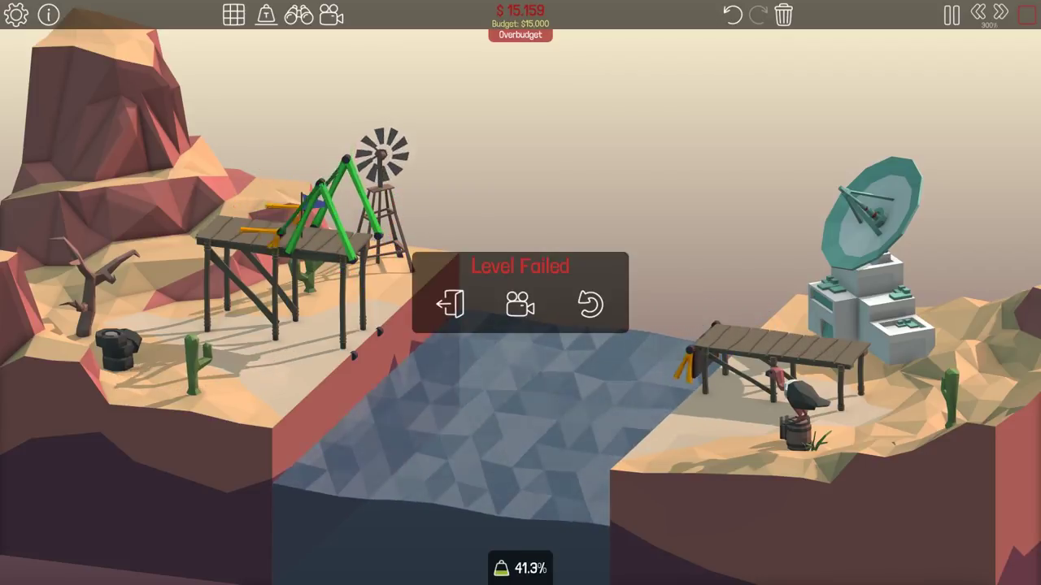
key("space")
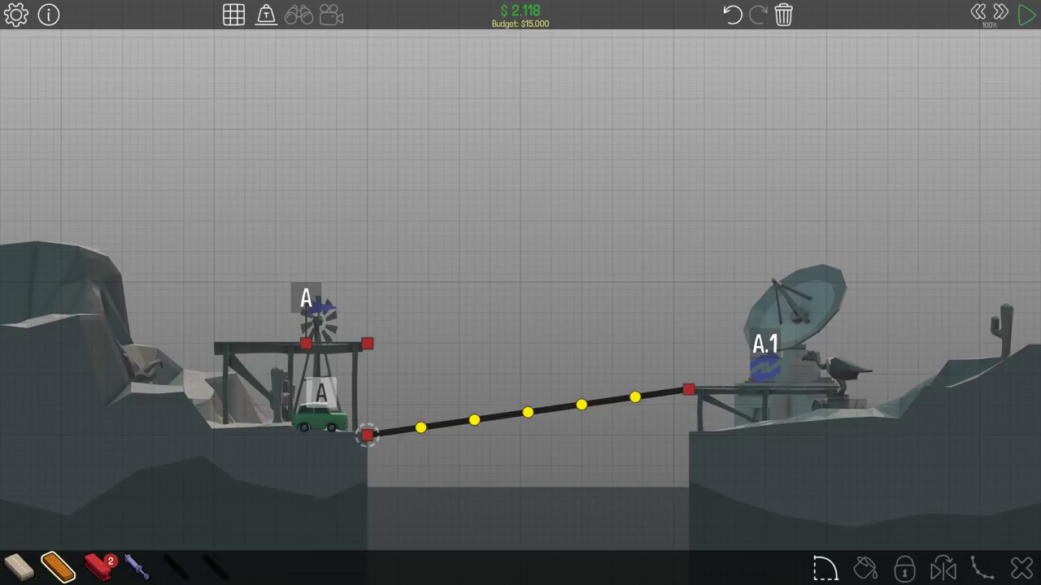
Step: Draw a curved wood arch from the left anchor to the right anchor, tie it to the deck, and test it
left_click_drag(366, 435, 413, 396)
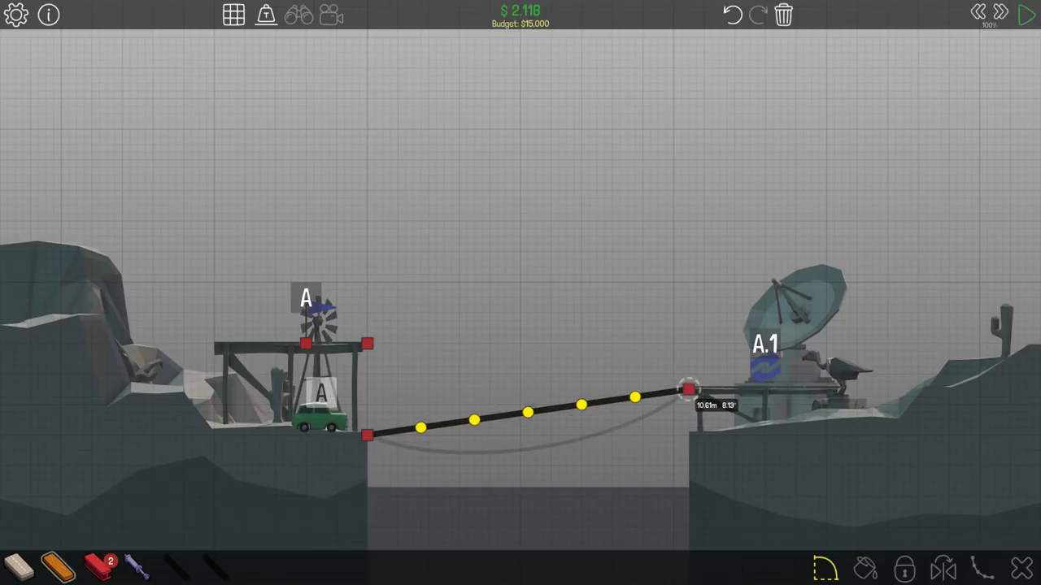
left_click_drag(468, 367, 687, 390)
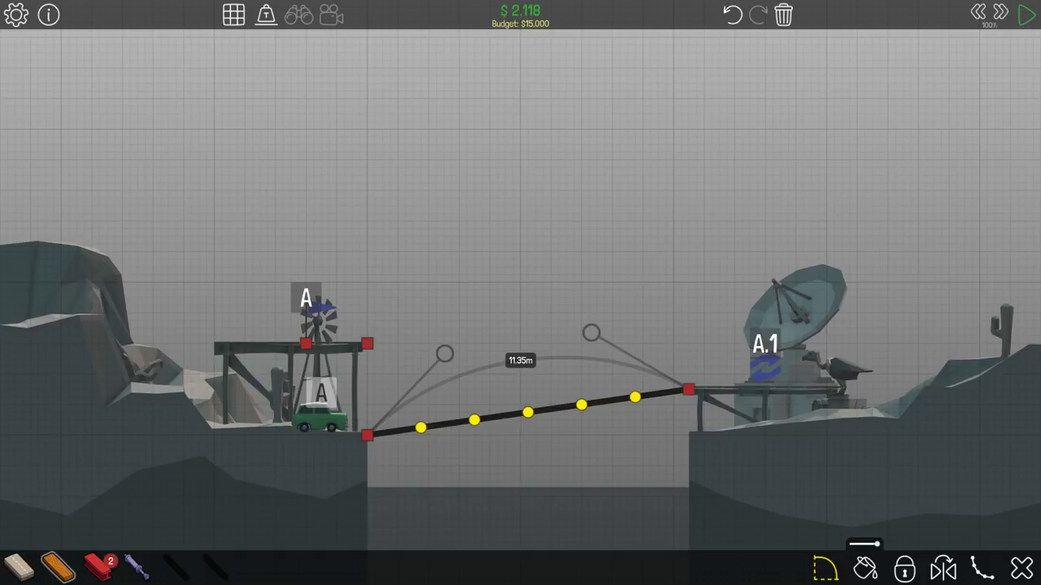
key("2")
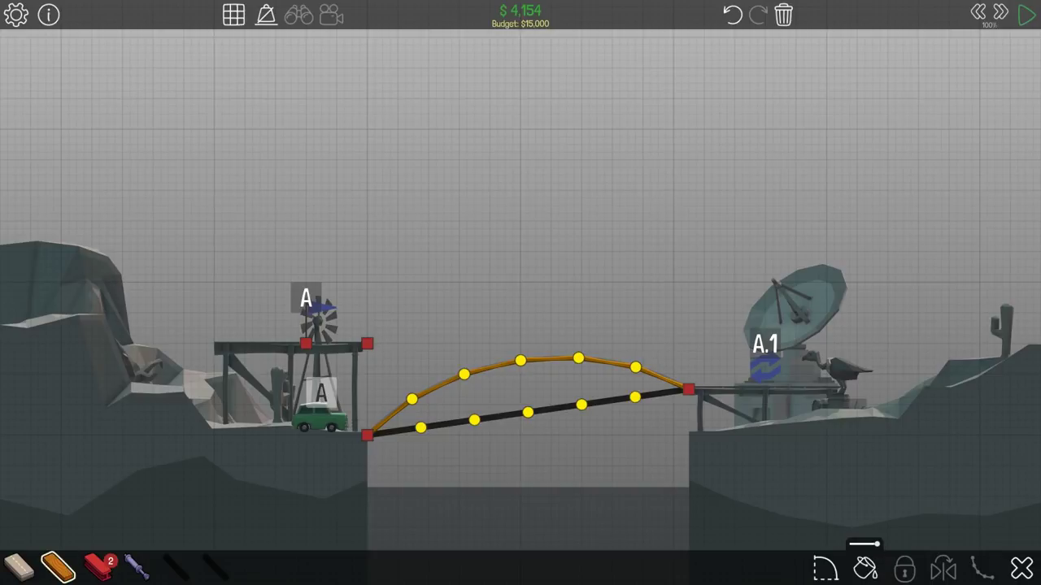
left_click(420, 427)
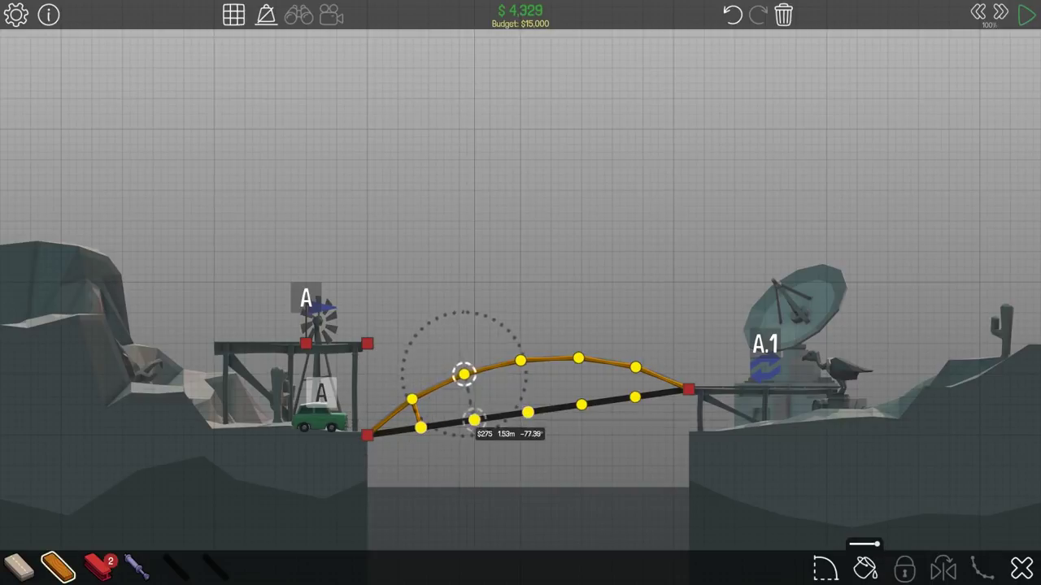
key("space")
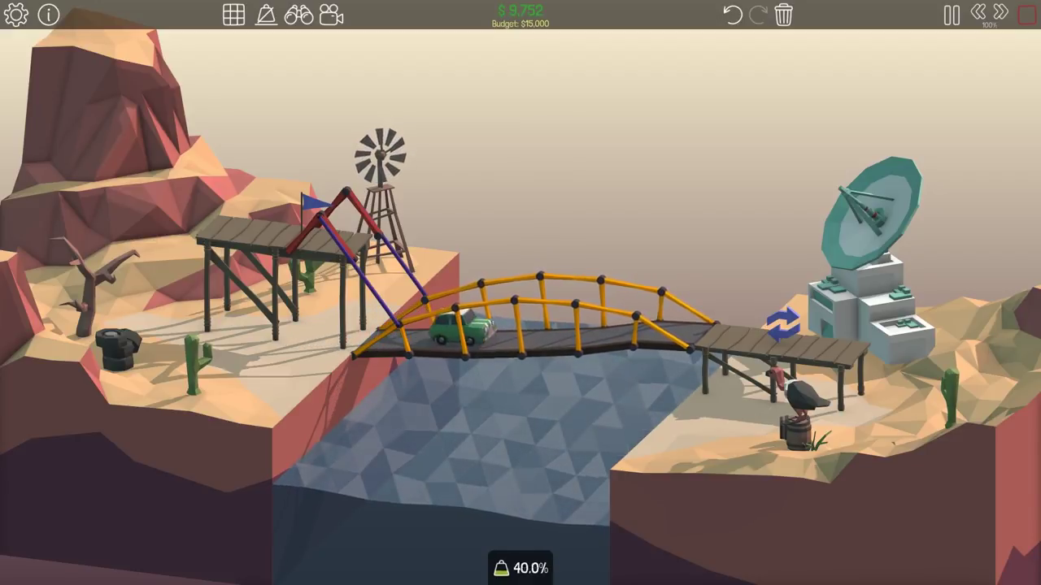
Step: Delete the two vertical arch supports and rerun the test with stress colours shown
left_click(1026, 15)
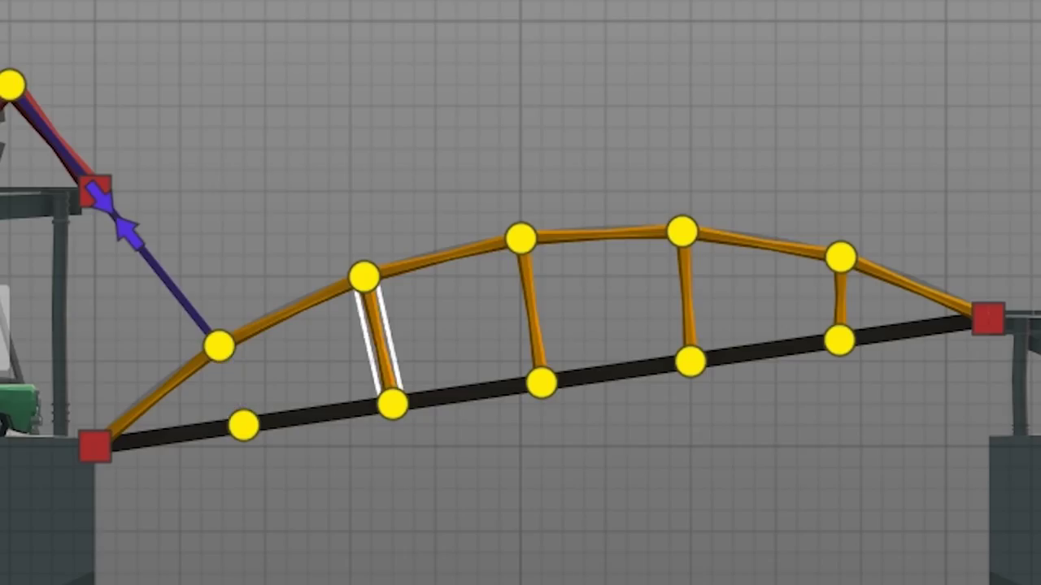
right_click(378, 337)
right_click(533, 313)
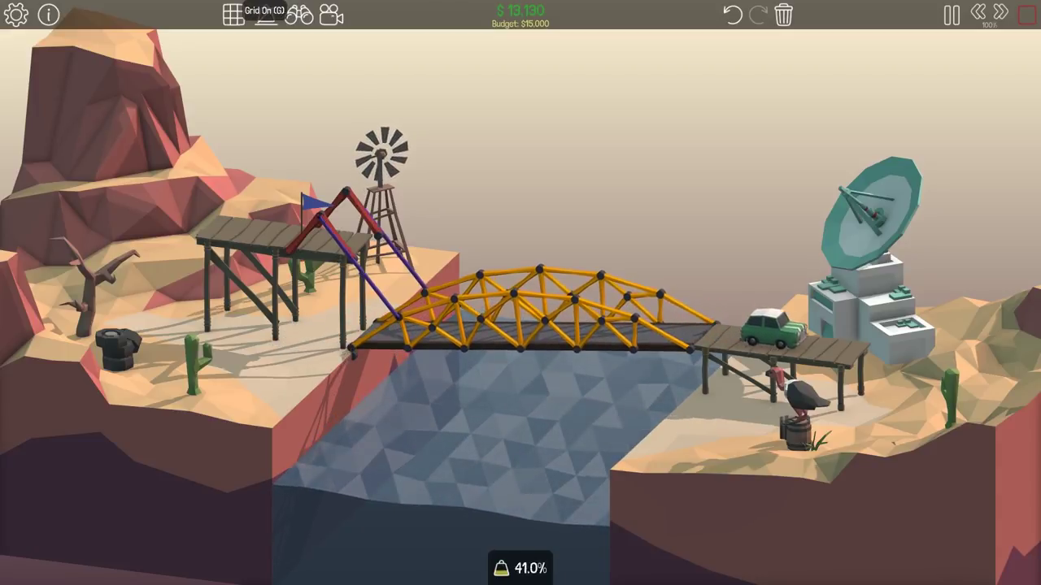
left_click(266, 14)
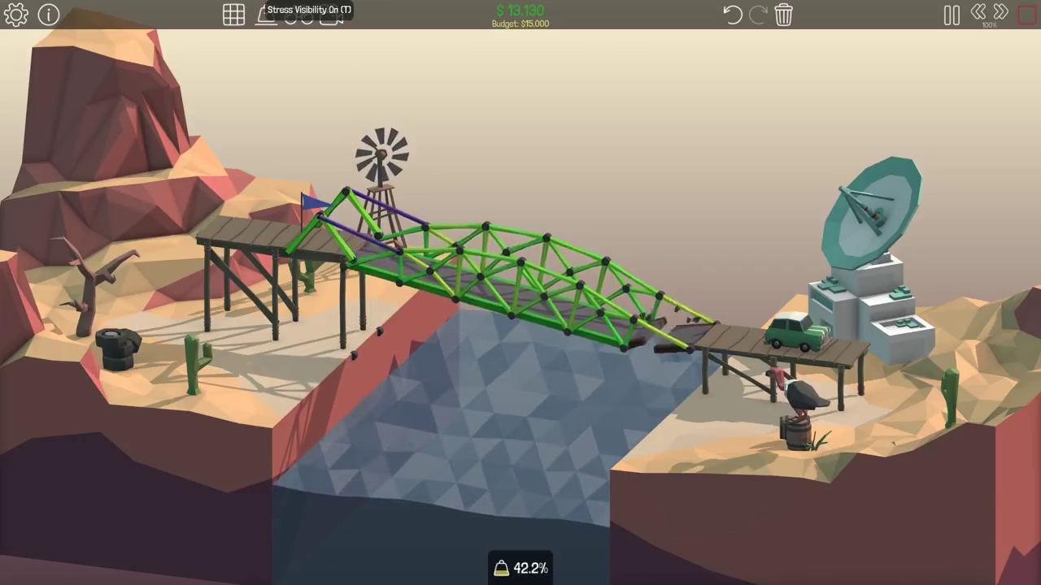
left_click(1026, 14)
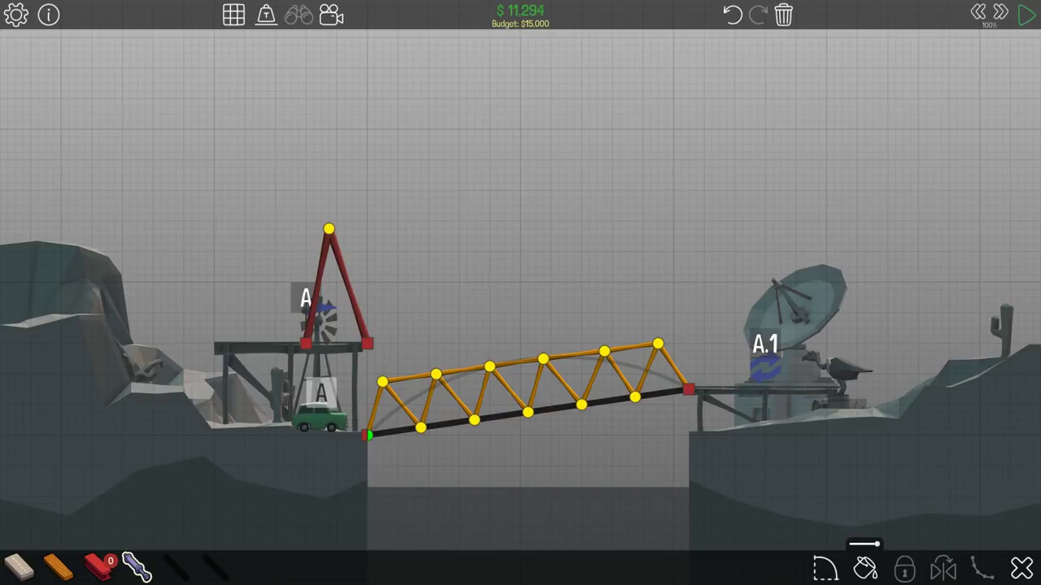
Step: Add a hydraulic from the bottom anchor to the red anchor and lower the A-frame's top joint
left_click_drag(328, 229, 328, 234)
left_click_drag(367, 400, 367, 343)
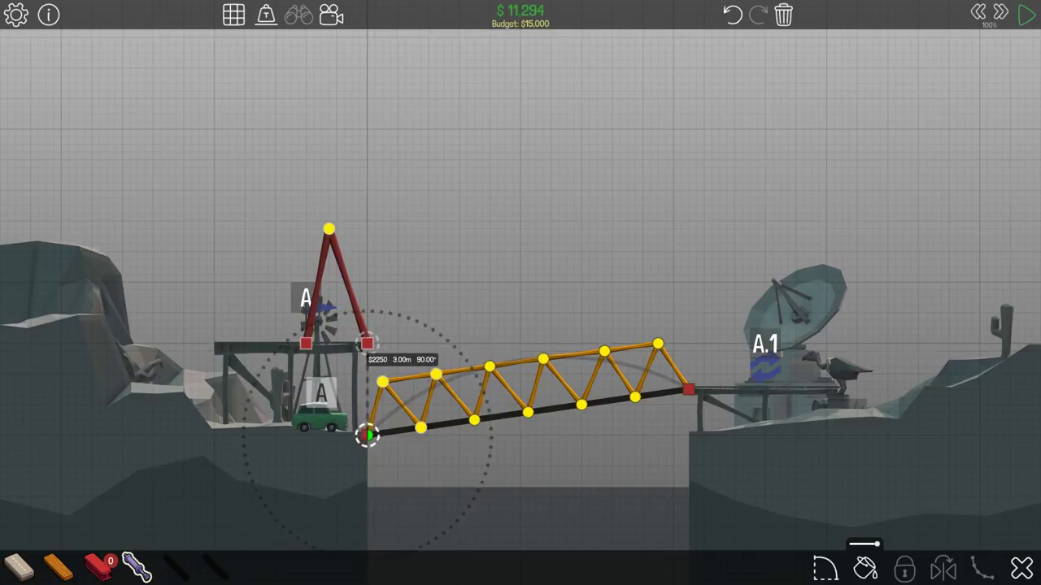
left_click_drag(367, 358, 368, 343)
left_click_drag(328, 229, 368, 343)
left_click_drag(329, 229, 337, 321)
Step: Test, add a hydraulic down from the A-frame to the truss, and test the $14,814 bridge again
left_click(1023, 14)
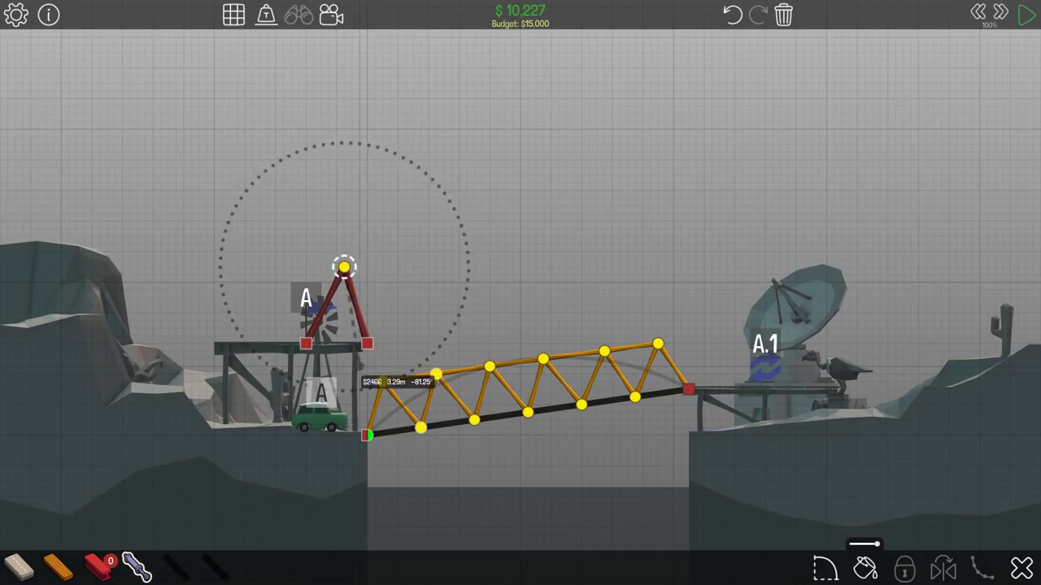
left_click_drag(344, 267, 369, 435)
key("space")
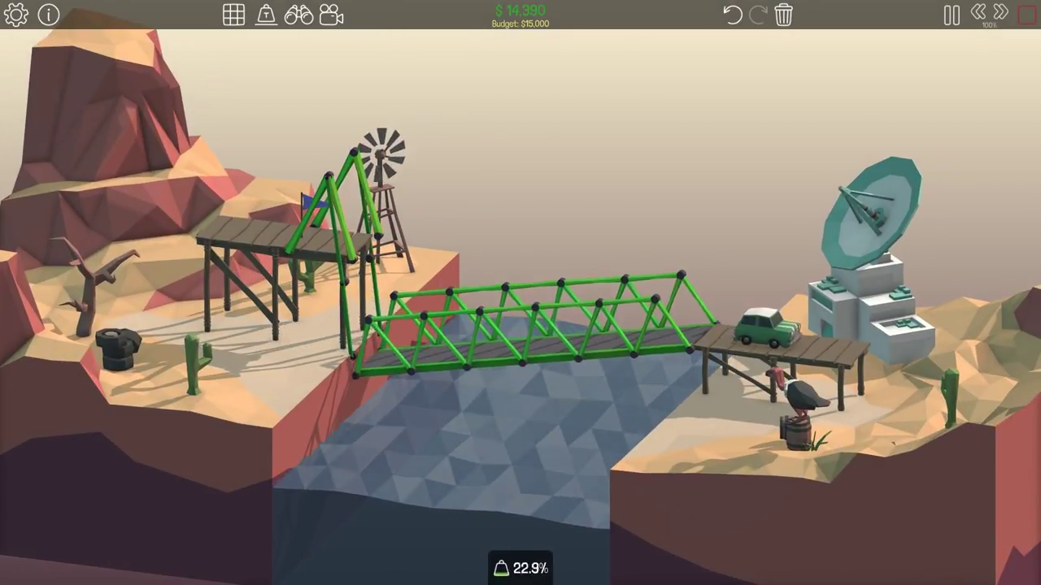
key("space")
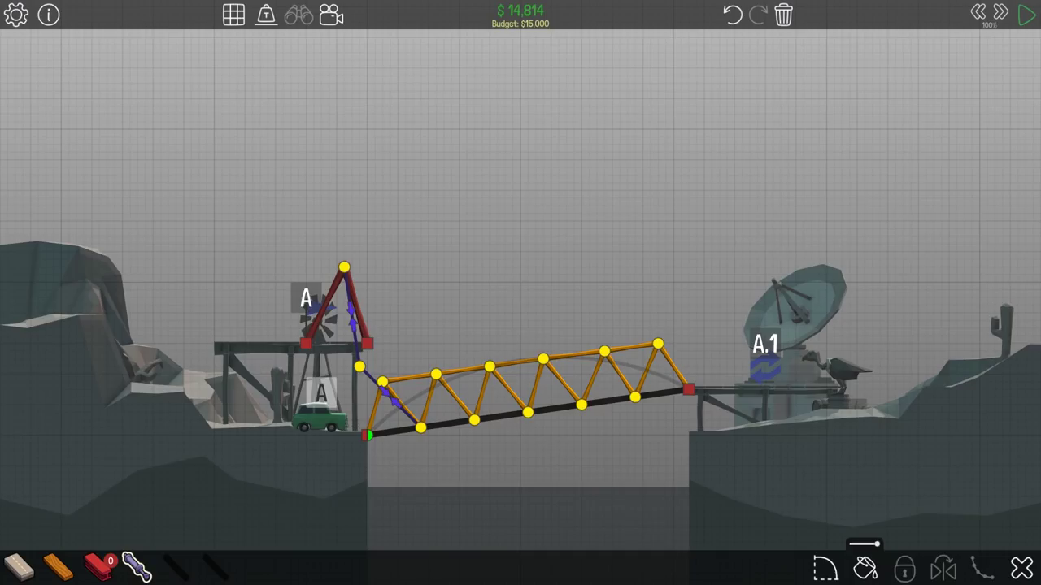
key("space")
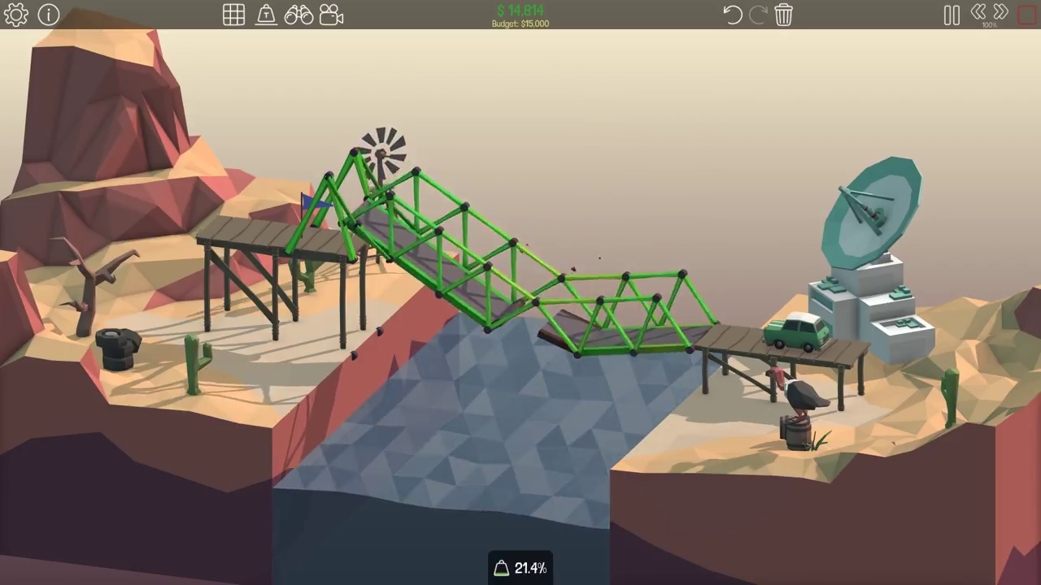
left_click(1026, 15)
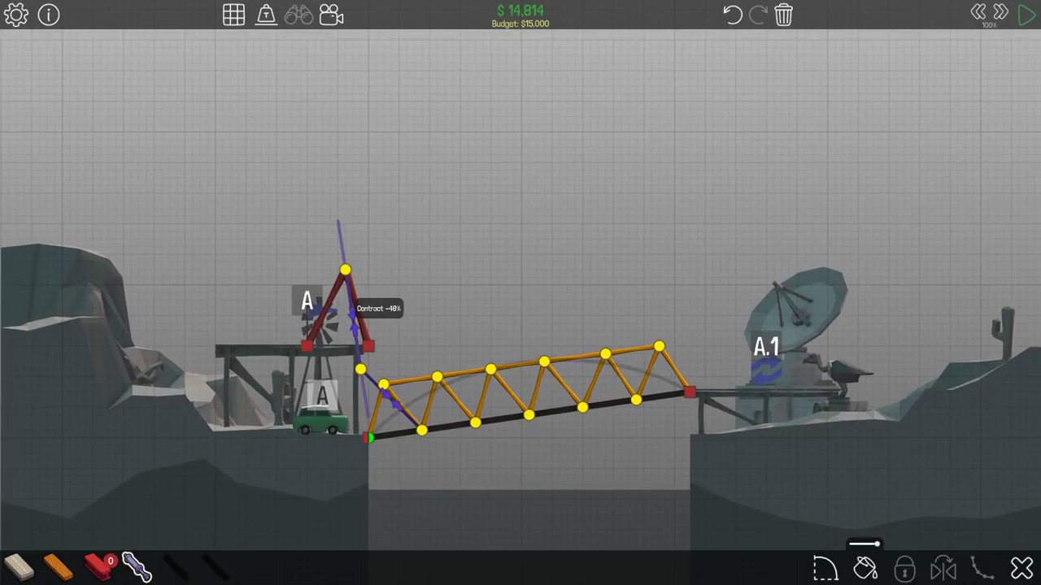
Step: Rerun the winning test, filter the leaderboard to Friends Only, and advance to the balloon level
key("space")
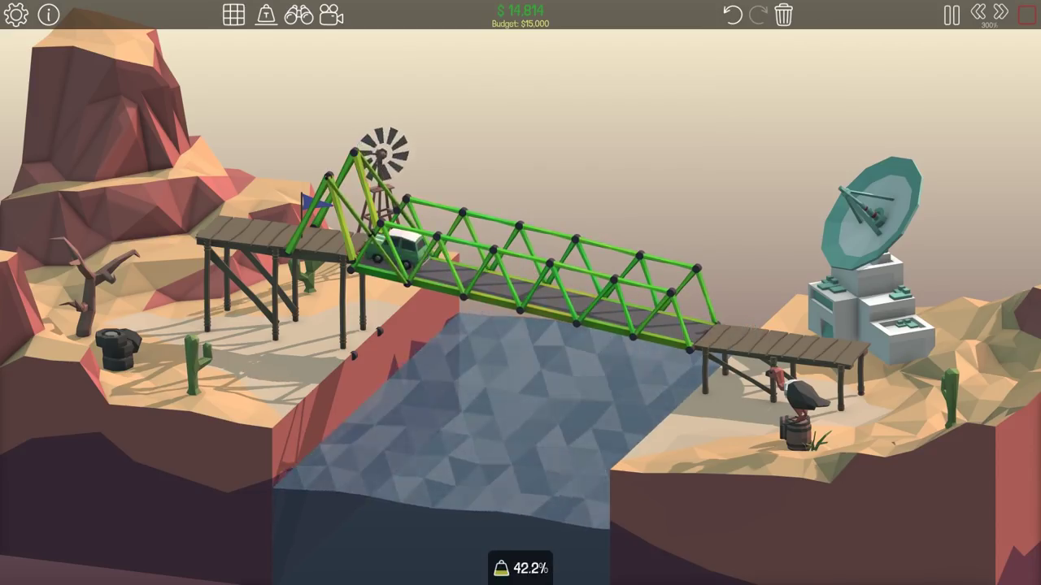
left_click(1026, 15)
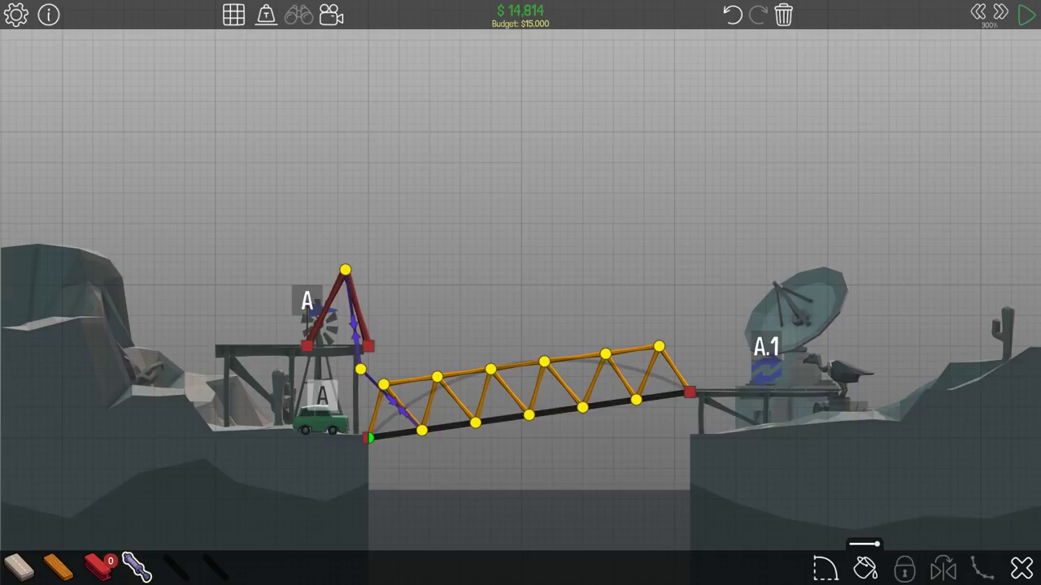
key("space")
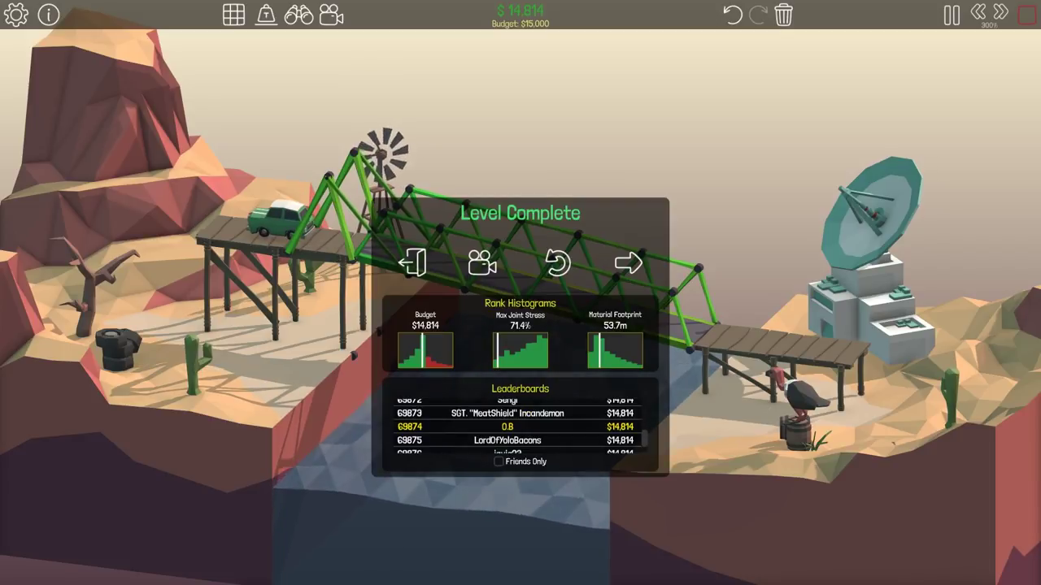
left_click(498, 461)
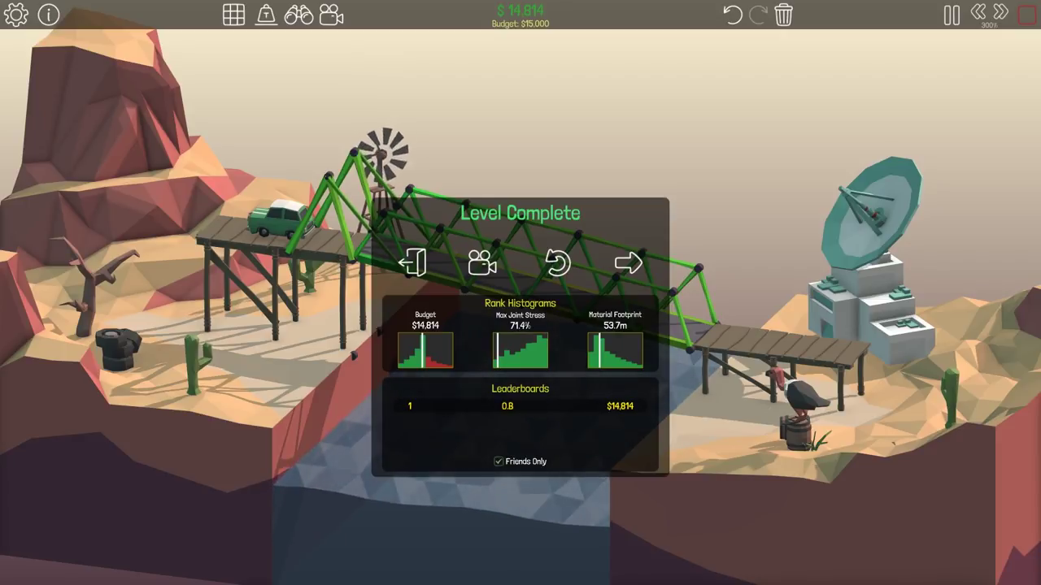
left_click(627, 261)
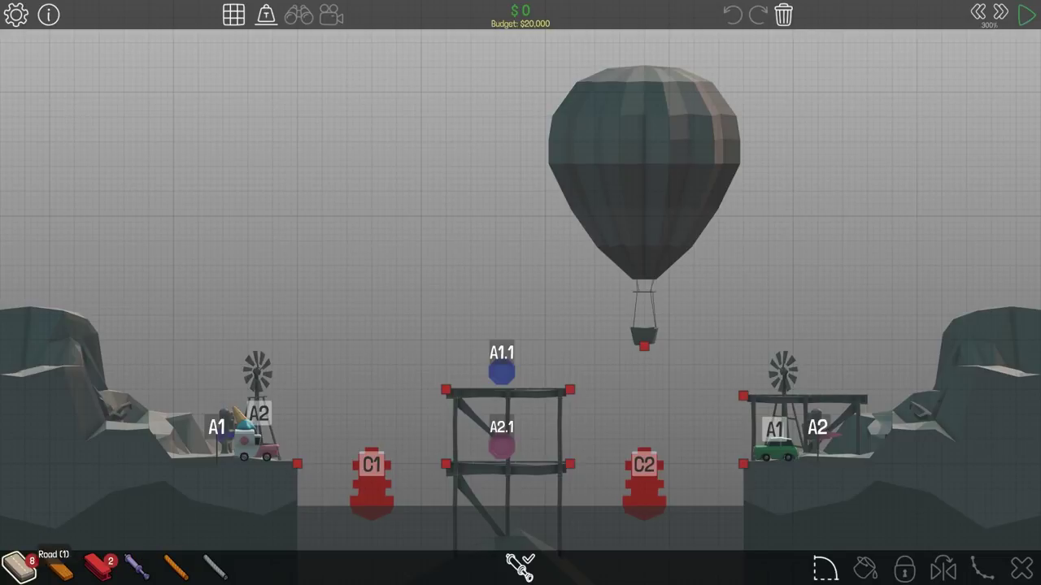
Step: Lay road decks from the left bank to the tower and from the tower to the right bank
left_click_drag(297, 463, 341, 446)
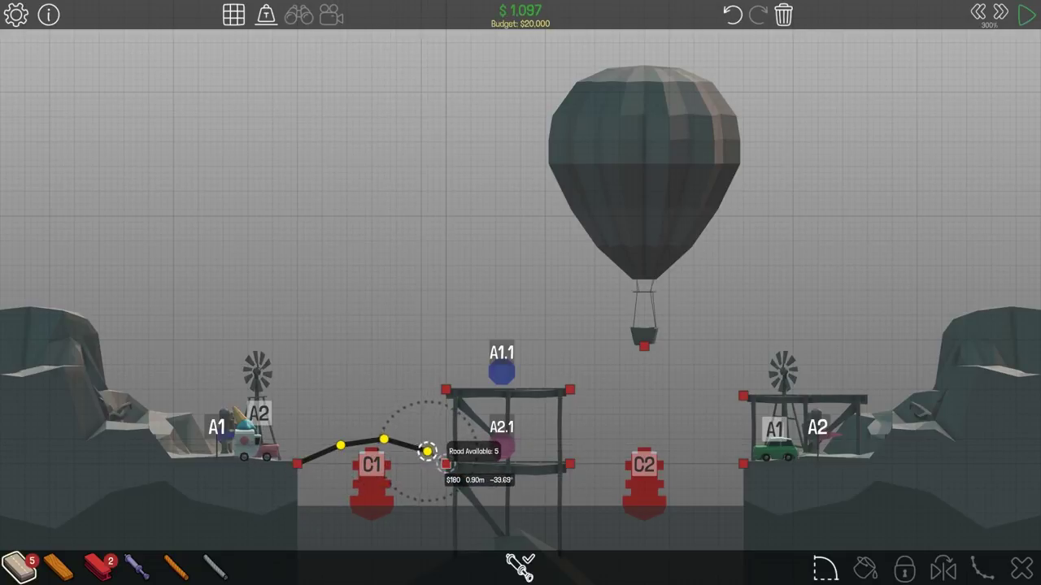
left_click_drag(385, 439, 445, 463)
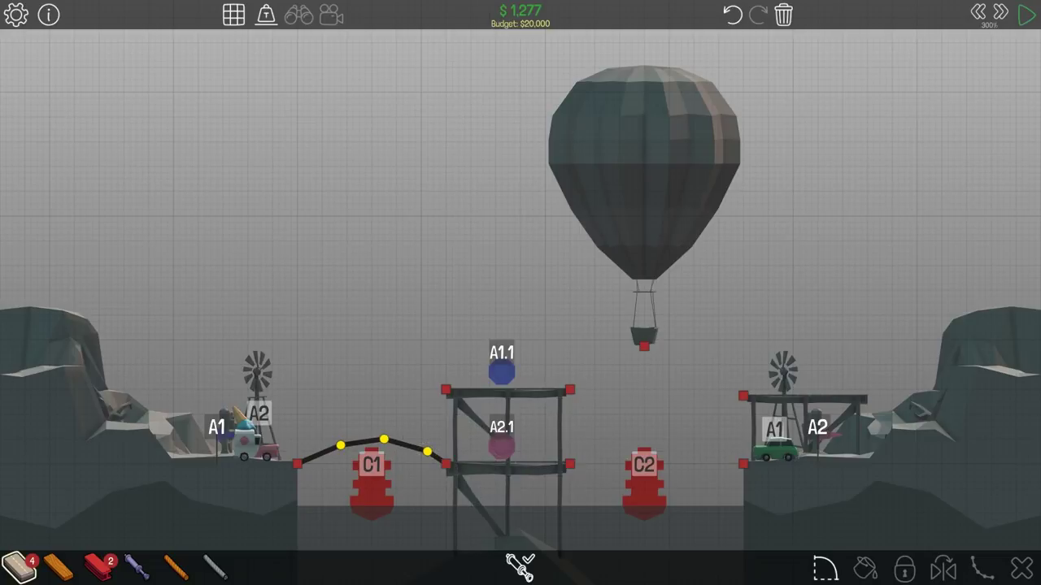
left_click_drag(569, 463, 701, 445)
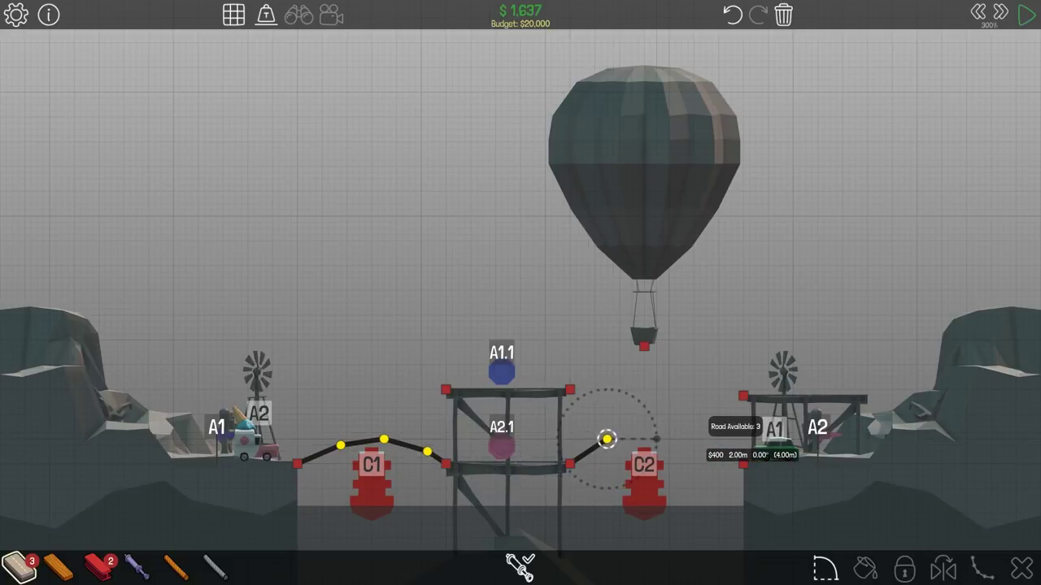
left_click_drag(701, 445, 743, 463)
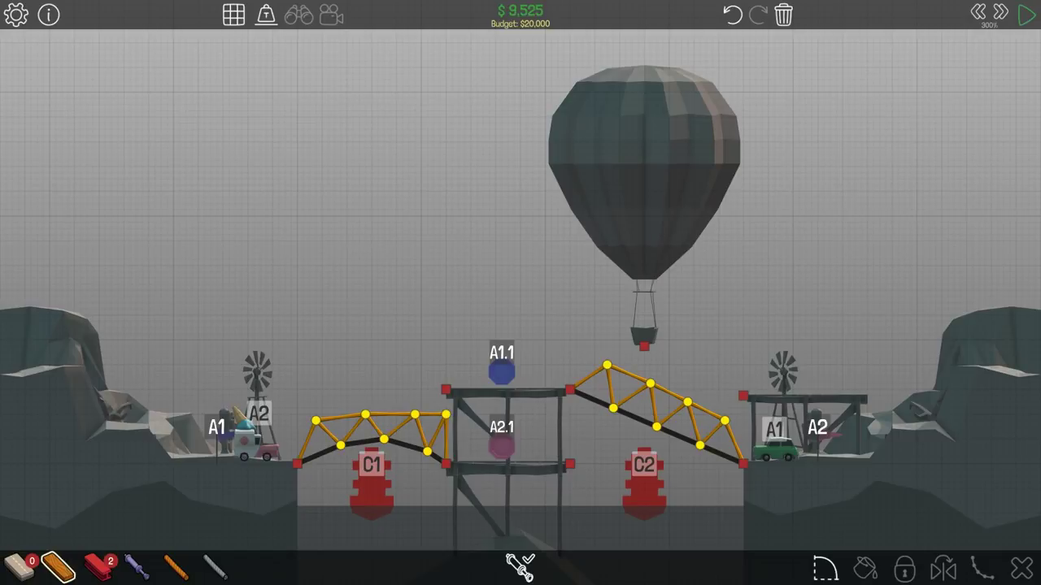
Step: Test the $9,268 truss bridge twice, stopping after the failed run
left_click(1026, 15)
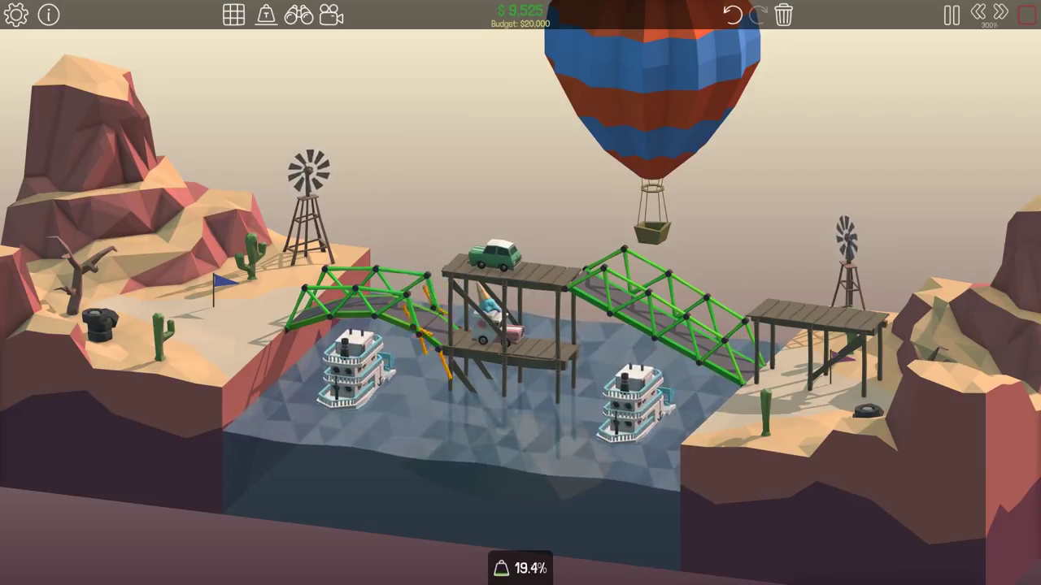
left_click(1026, 15)
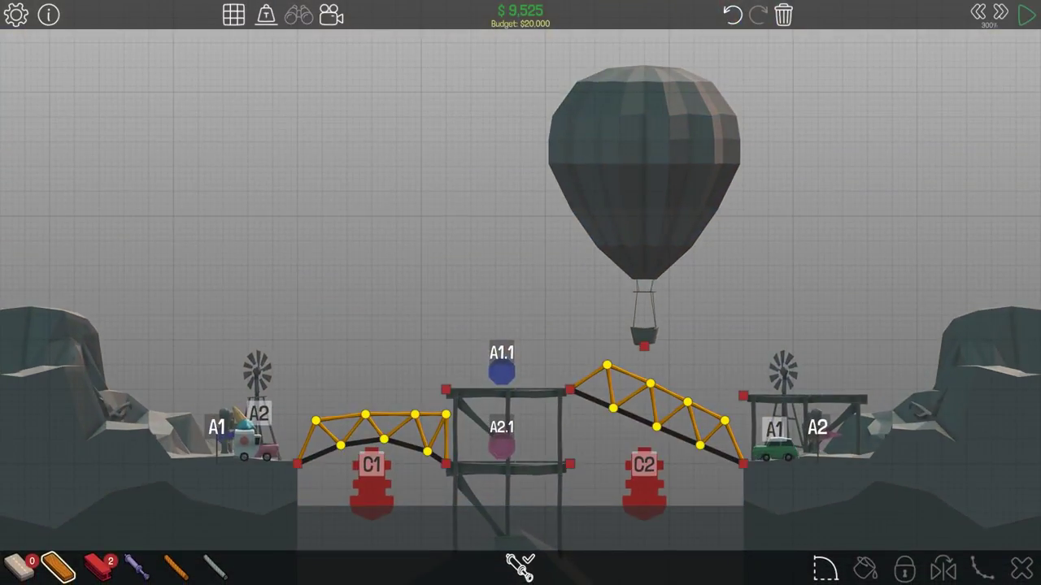
key("space")
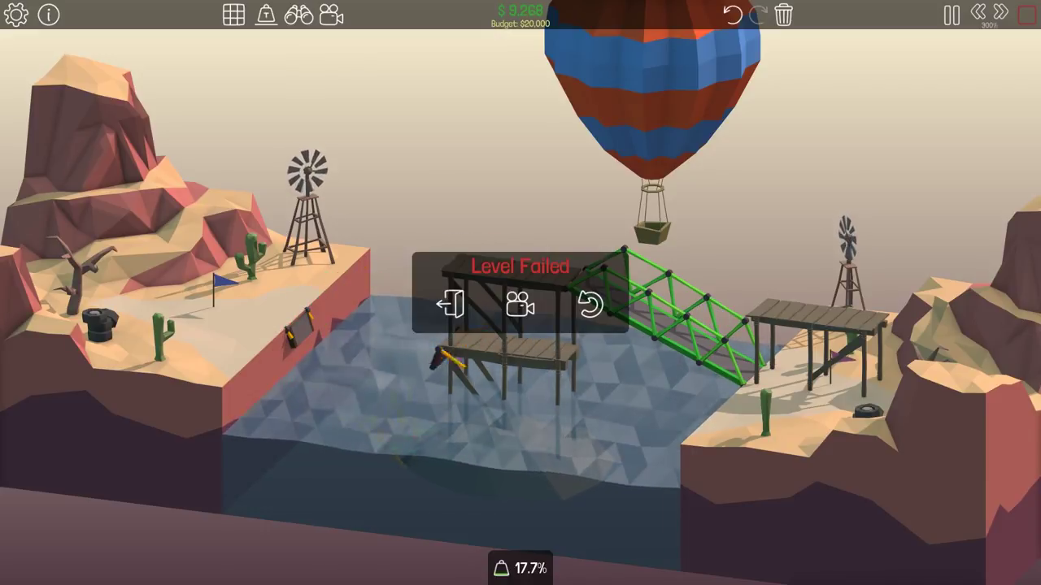
left_click(1026, 15)
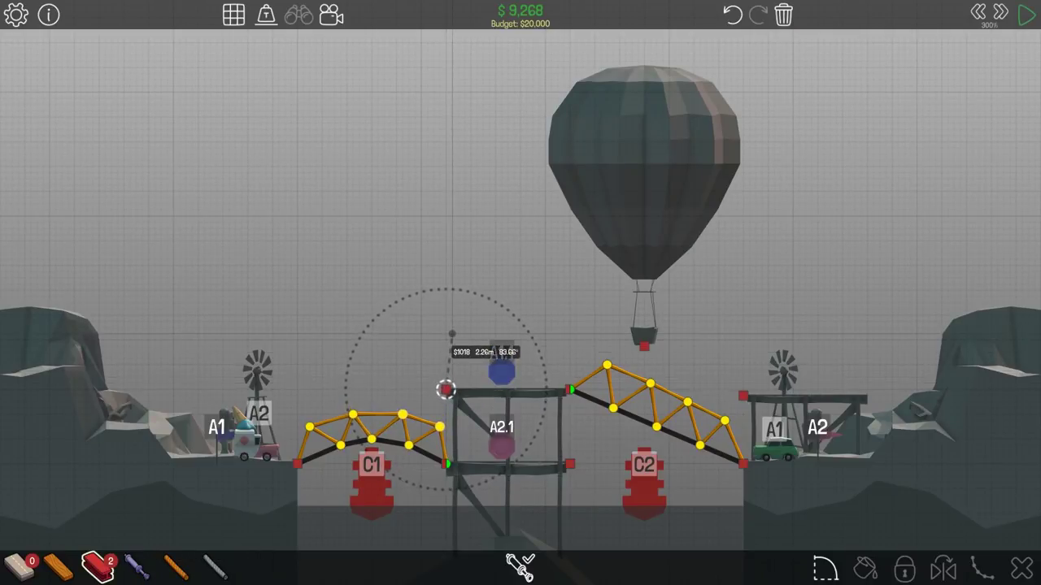
Step: Raise hydraulic pistons from both tower anchors and brace their tops with wooden zigzag members
left_click_drag(452, 376, 458, 352)
mouse_move(445, 390)
left_mouse_down()
mouse_move(446, 328)
mouse_move(569, 328)
left_mouse_up()
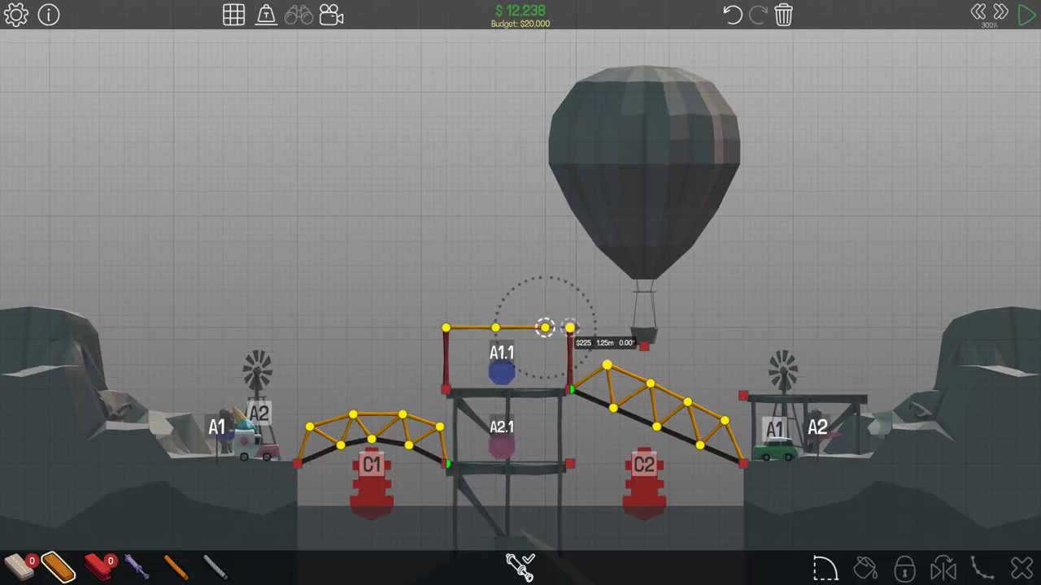
mouse_move(446, 328)
left_mouse_down()
mouse_move(483, 297)
mouse_move(532, 297)
left_mouse_up()
mouse_move(532, 297)
left_mouse_down()
mouse_move(545, 327)
mouse_move(569, 328)
left_mouse_up()
mouse_move(569, 327)
left_mouse_down()
mouse_move(532, 296)
mouse_move(557, 284)
left_mouse_up()
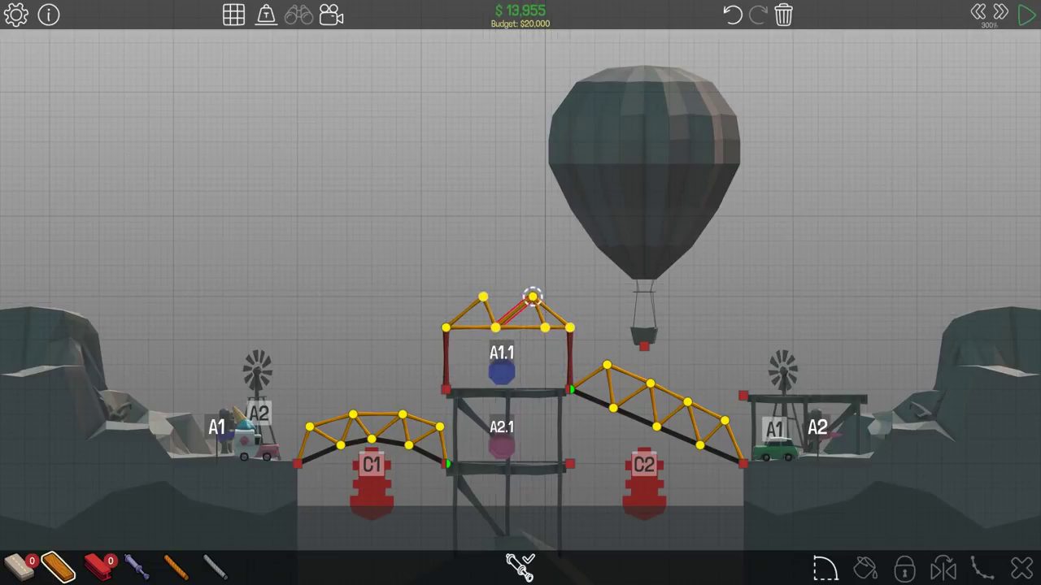
left_click(537, 312)
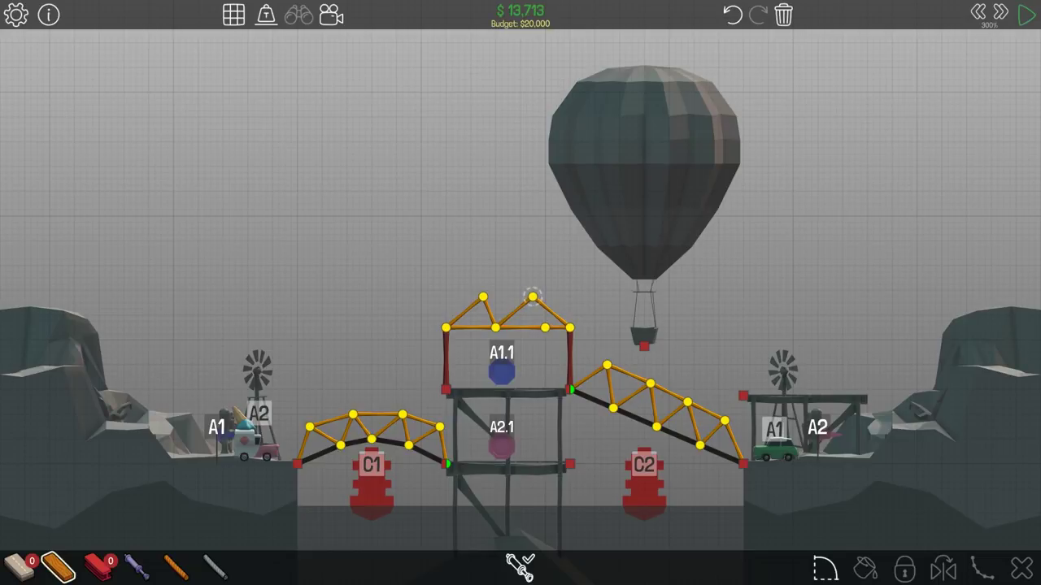
Step: Add rope ties down from the left span and test the $17,669 bridge
left_click_drag(437, 326, 431, 425)
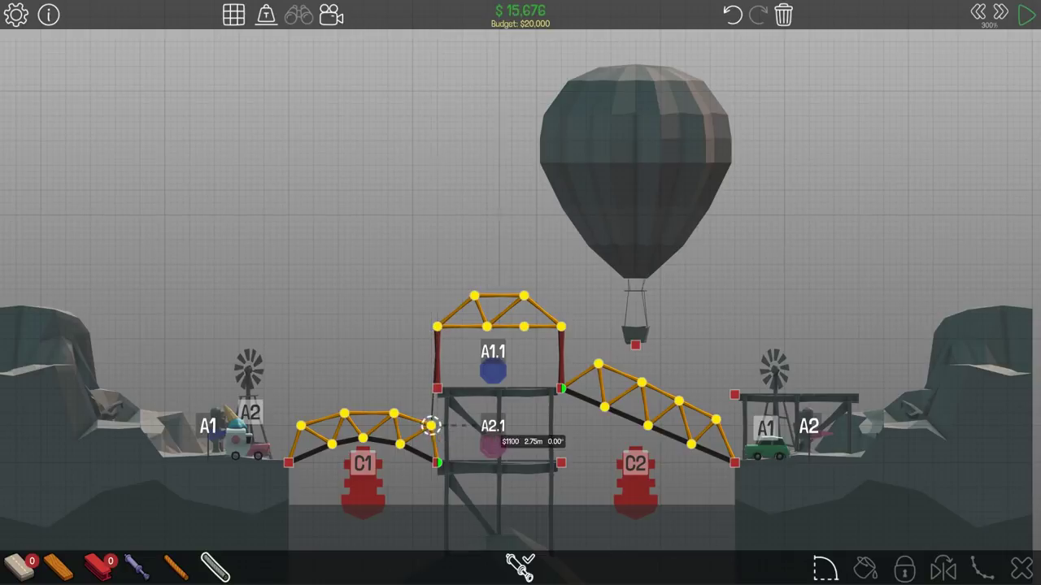
key("4")
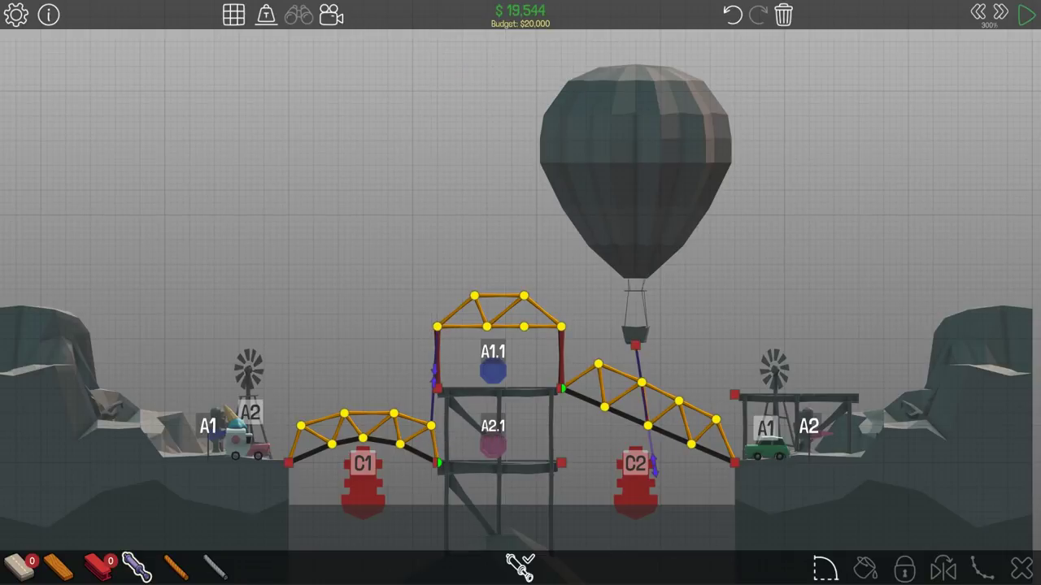
key("space")
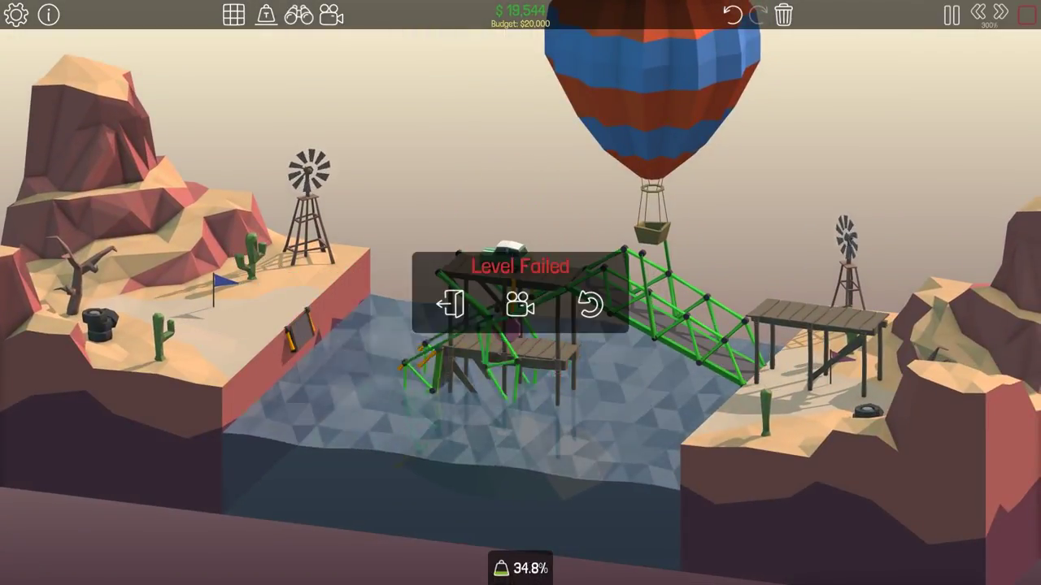
key("space")
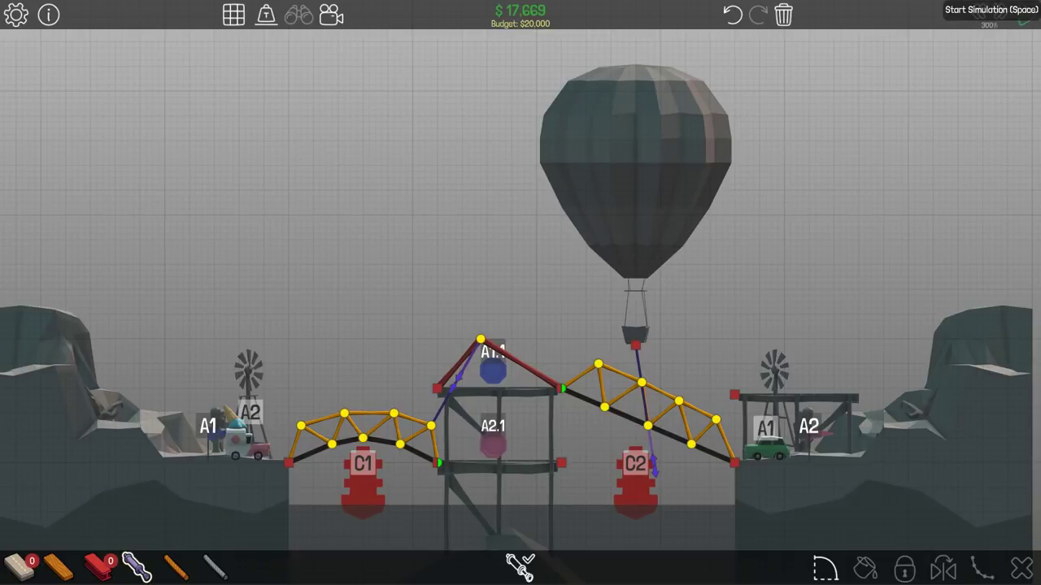
left_click(1026, 15)
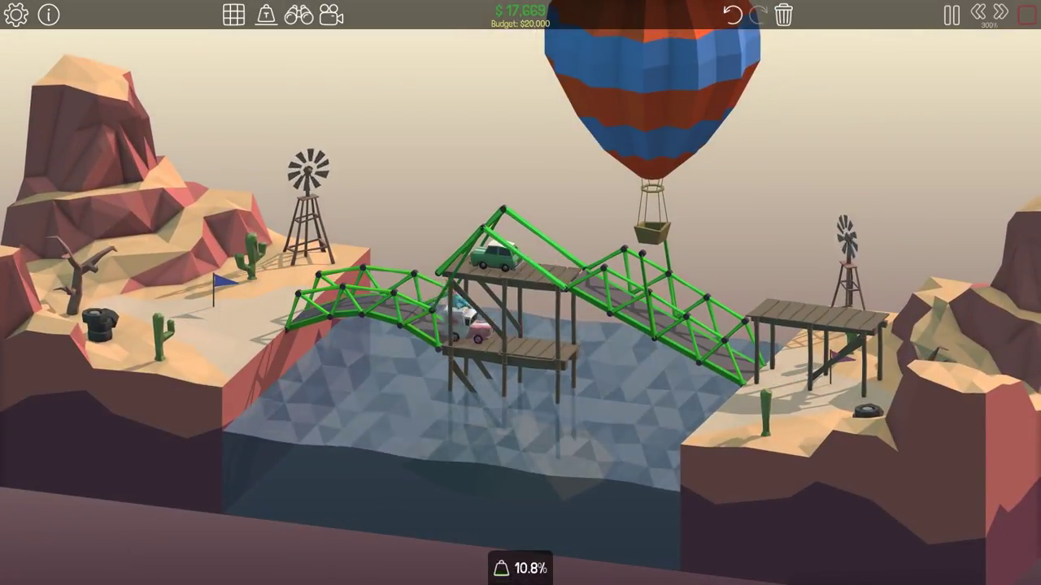
Step: Rerun the test, nudge the balloon-attached joint up slightly, and retest the $15,422 design
key("space")
key("space")
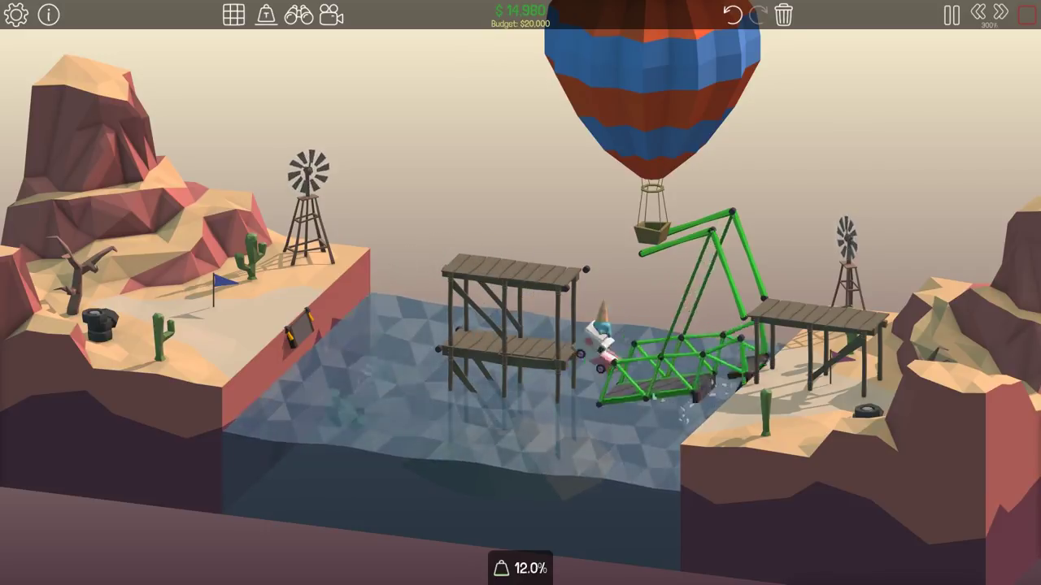
left_click(1026, 14)
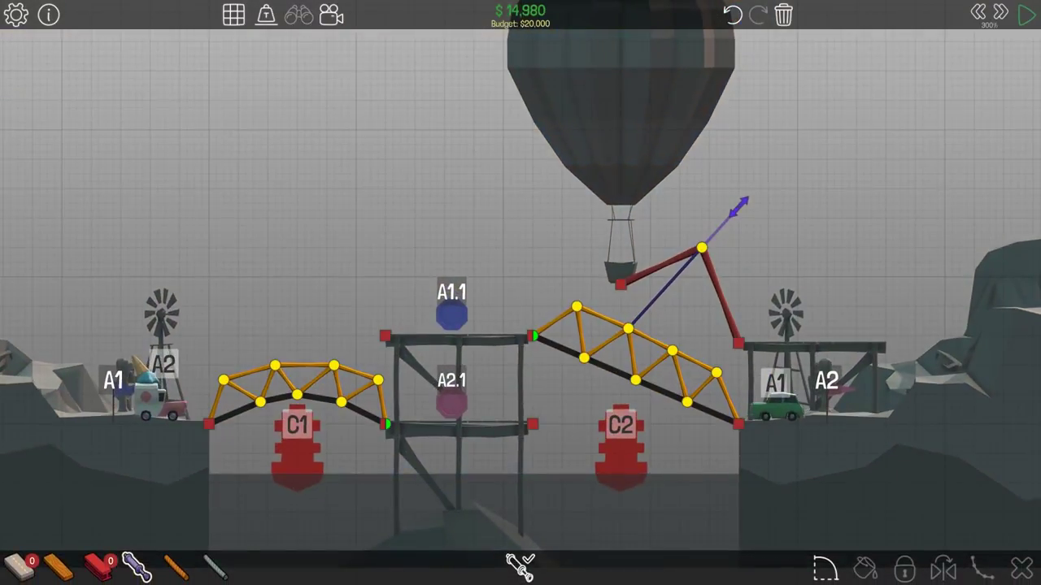
left_click_drag(700, 248, 701, 241)
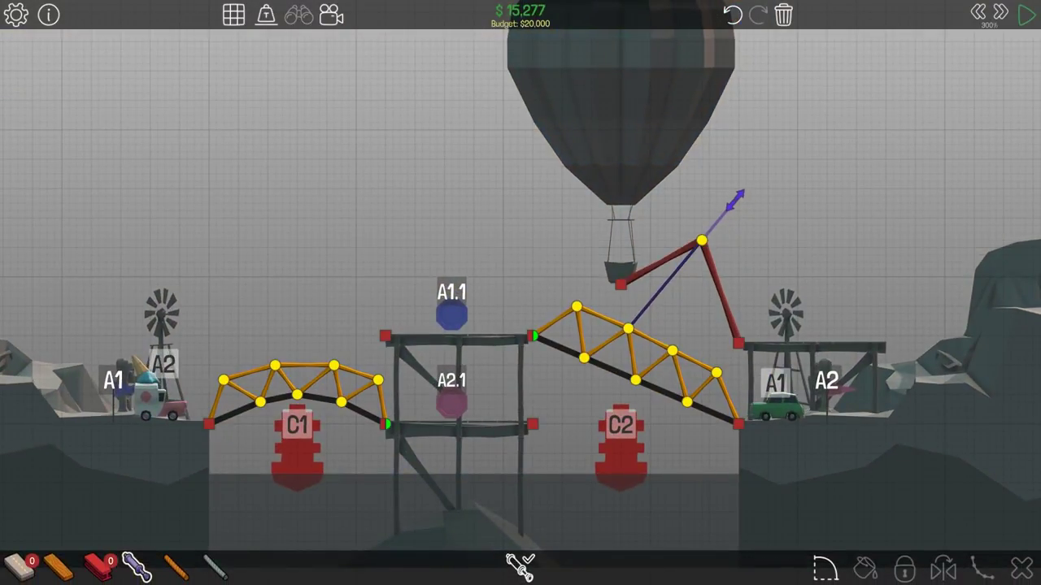
left_click(1026, 15)
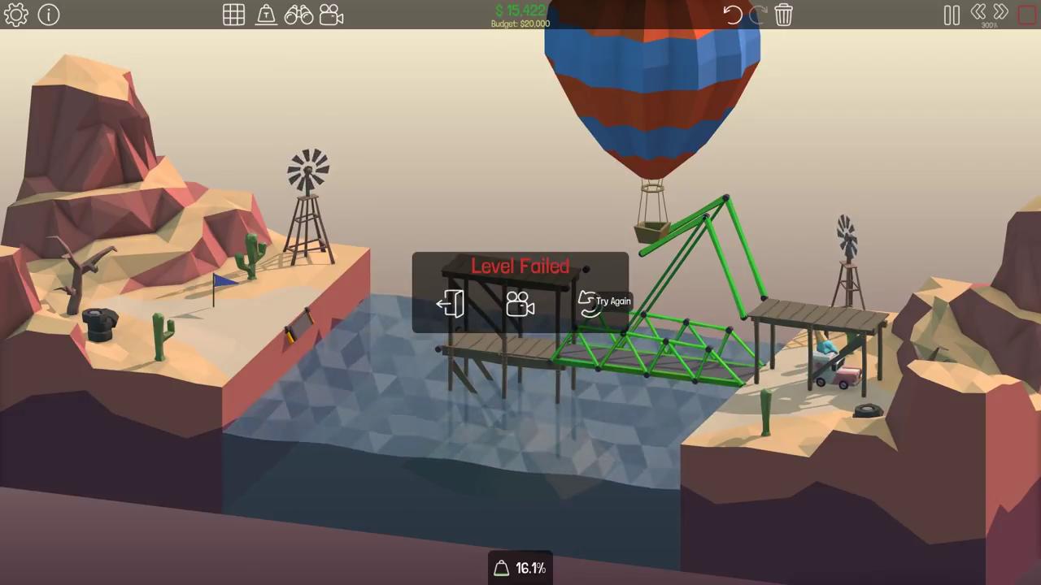
left_click(587, 301)
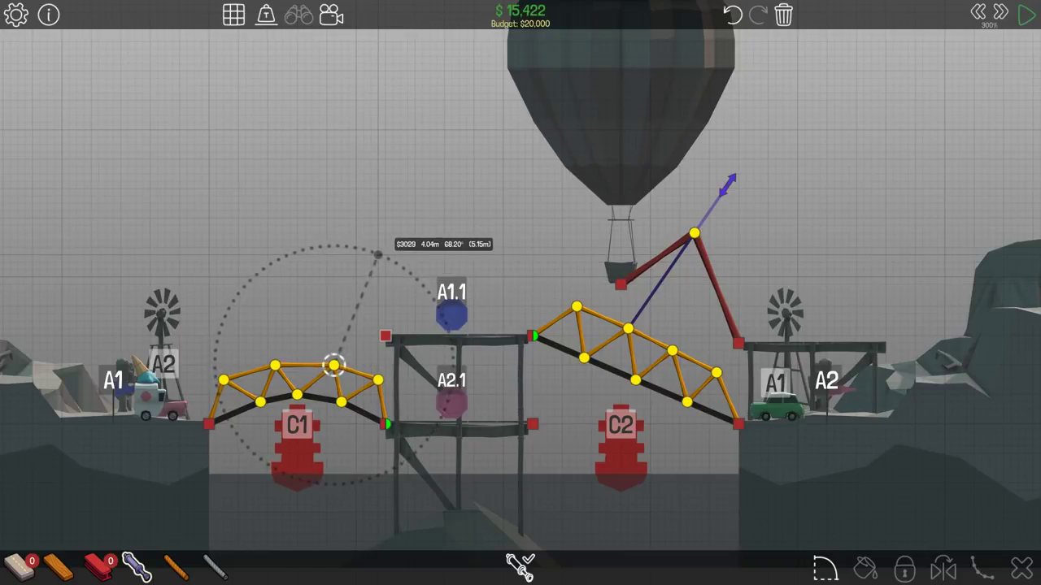
Step: Fix a hydraulic piston on the left span and connect vertical beams down to the tower anchor
left_click(385, 262)
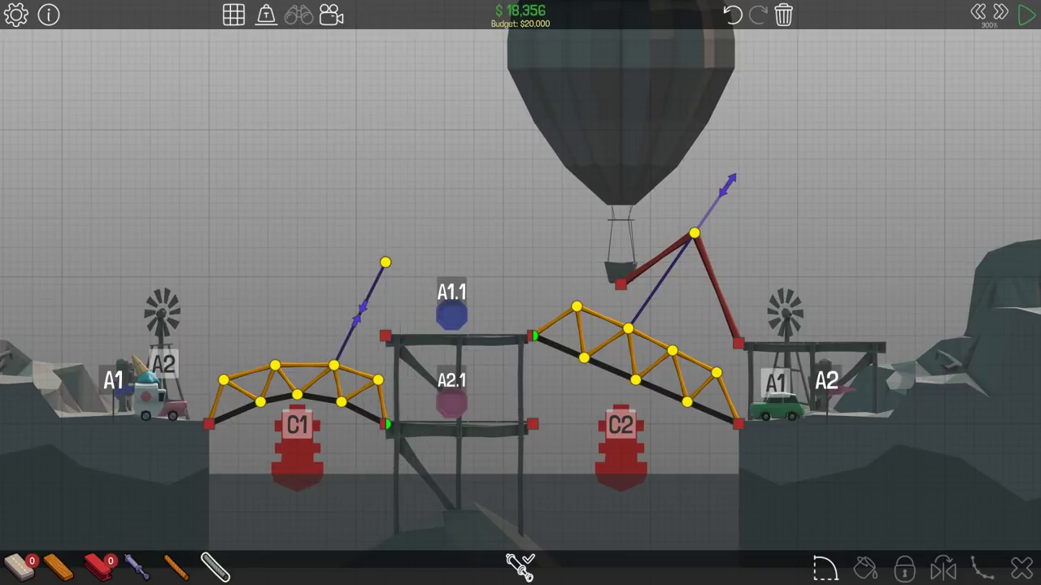
left_click_drag(386, 261, 386, 350)
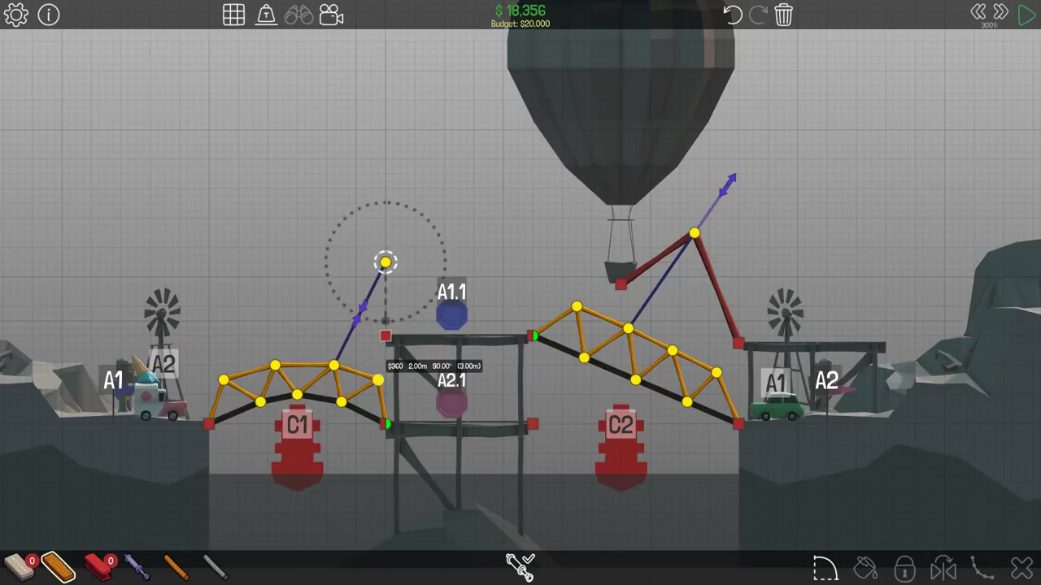
mouse_move(385, 261)
left_mouse_down()
mouse_move(385, 313)
mouse_move(385, 262)
left_mouse_up()
left_click(385, 335)
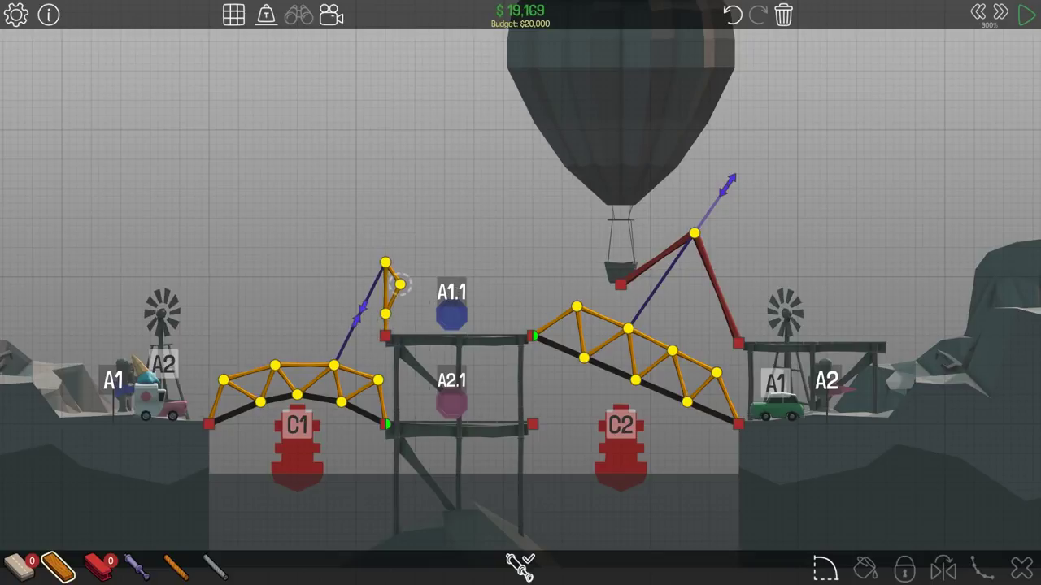
left_click(400, 321)
left_click(385, 336)
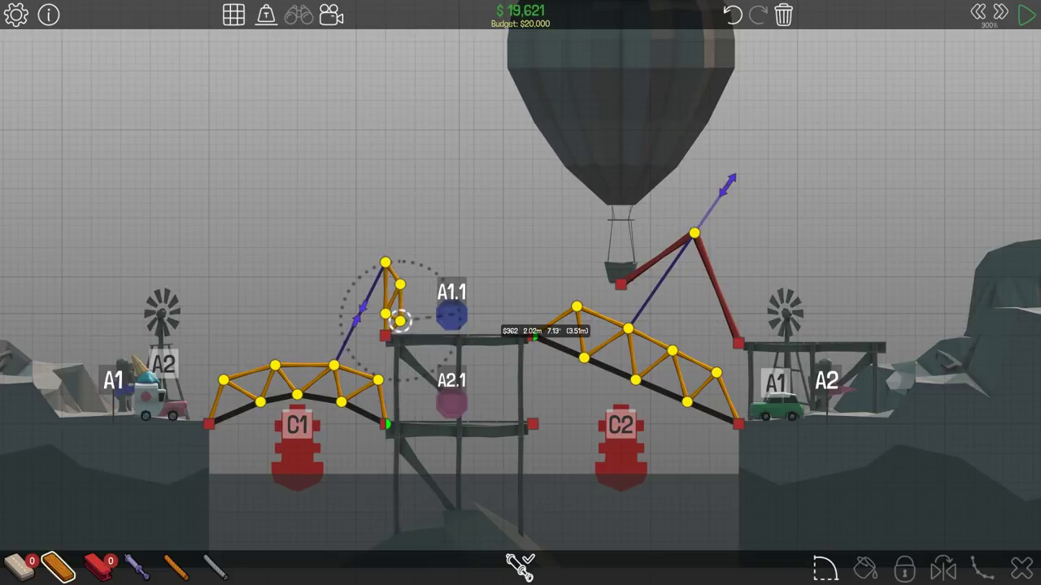
Step: Build a wooden truss over the tower top and test the over-budget $22,356 design
mouse_move(534, 335)
left_mouse_down()
mouse_move(502, 314)
mouse_move(535, 335)
left_mouse_up()
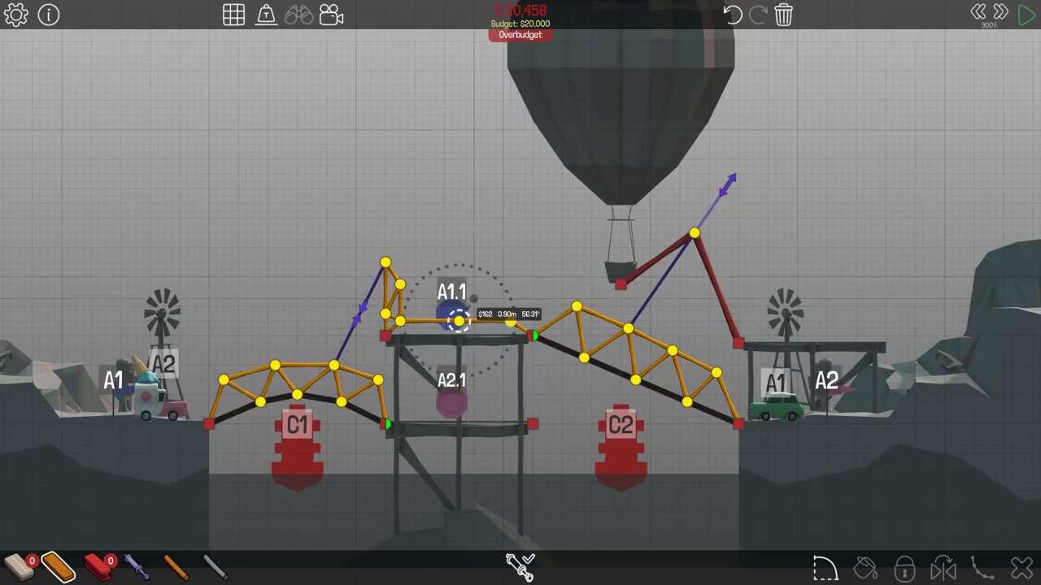
left_click_drag(481, 299, 487, 291)
left_click_drag(488, 291, 510, 321)
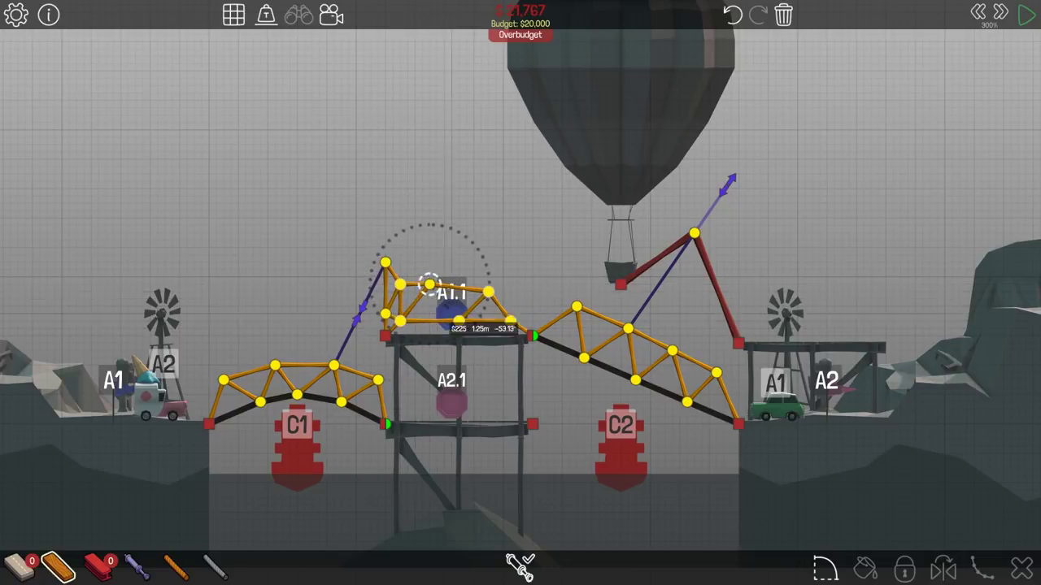
left_click_drag(451, 321, 460, 321)
left_click_drag(460, 321, 511, 291)
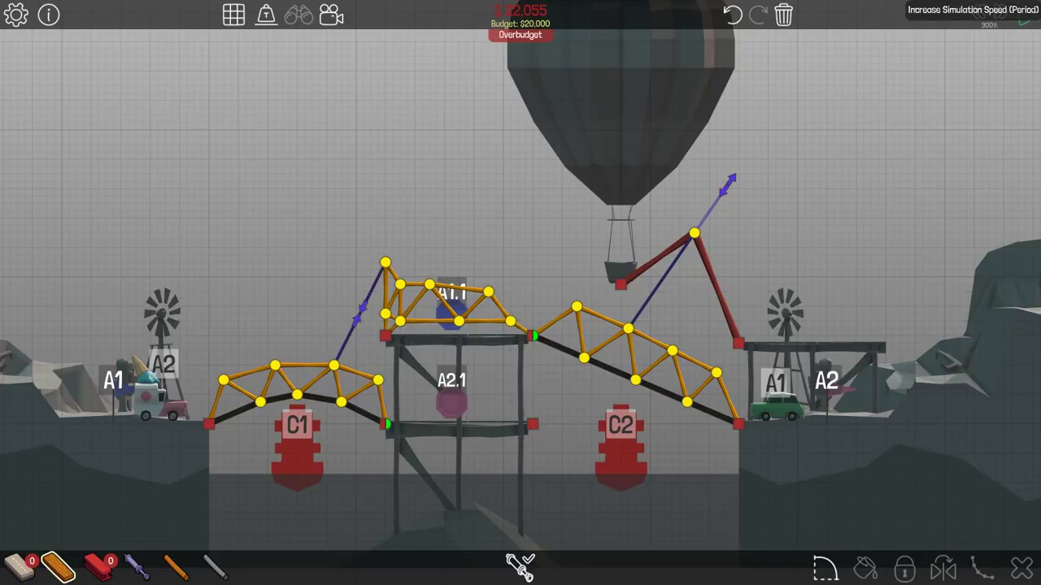
left_click(1026, 14)
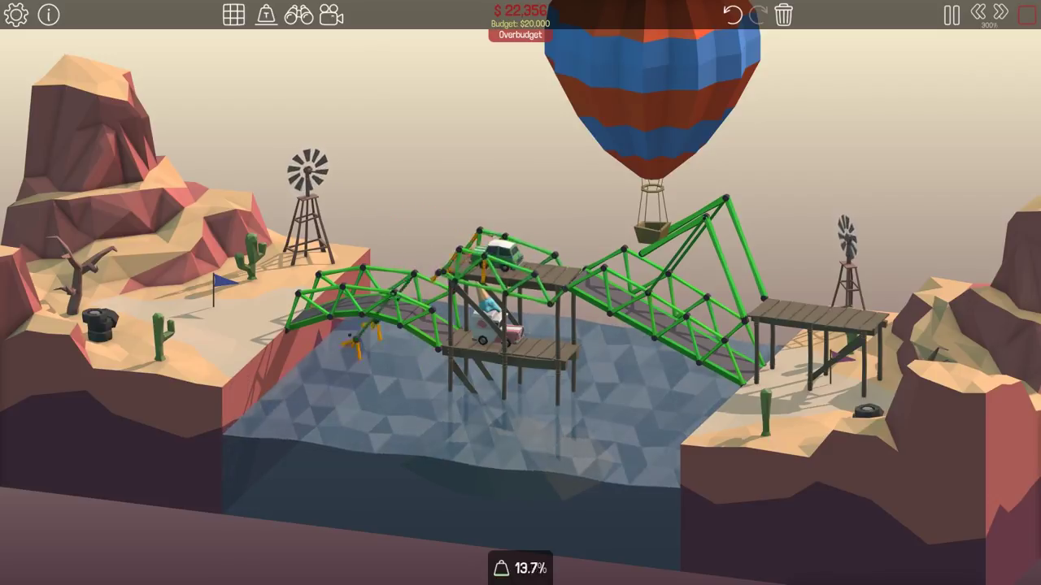
Step: Delete the upper truss, add a vertical piston from the left span to the frame, and retest at $17,672
left_click(1027, 15)
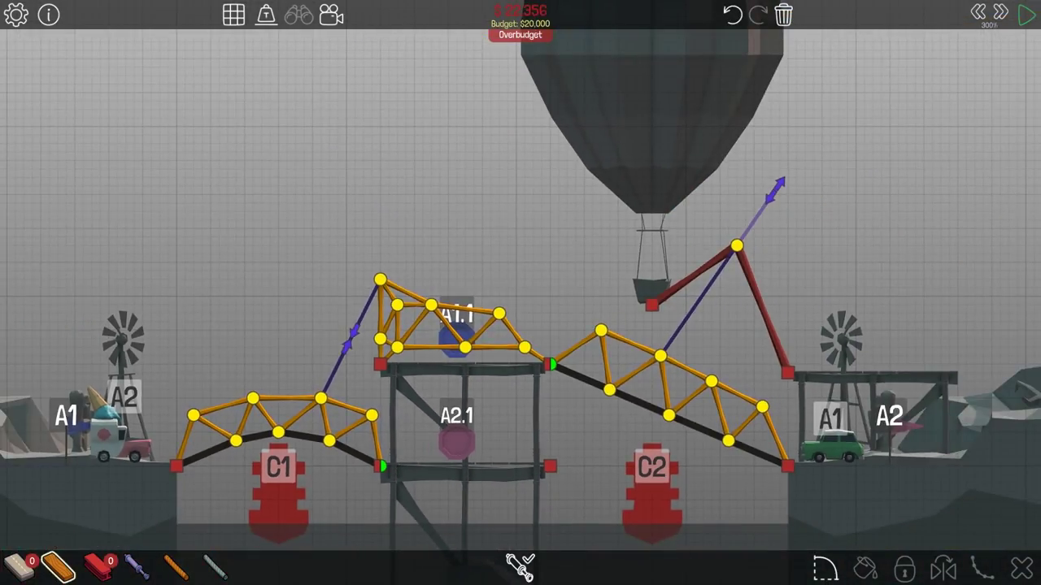
left_click_drag(361, 268, 533, 354)
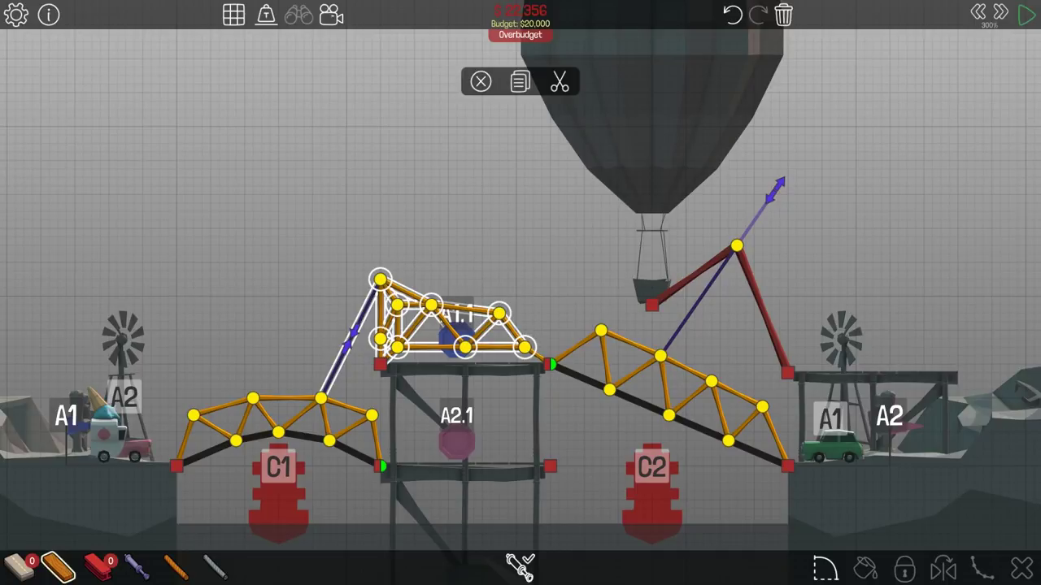
key("Delete")
key("4")
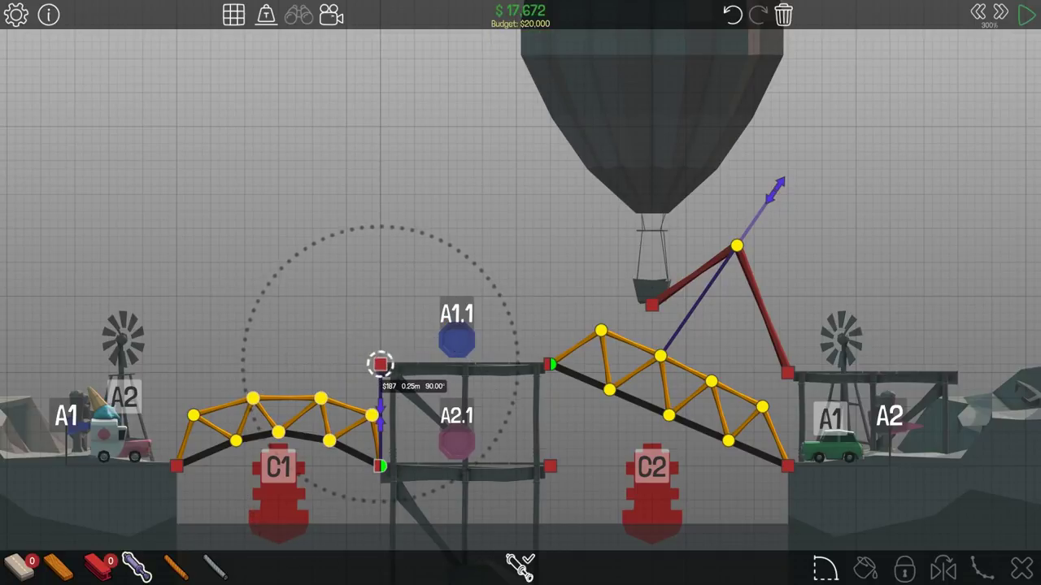
left_click_drag(380, 371, 397, 347)
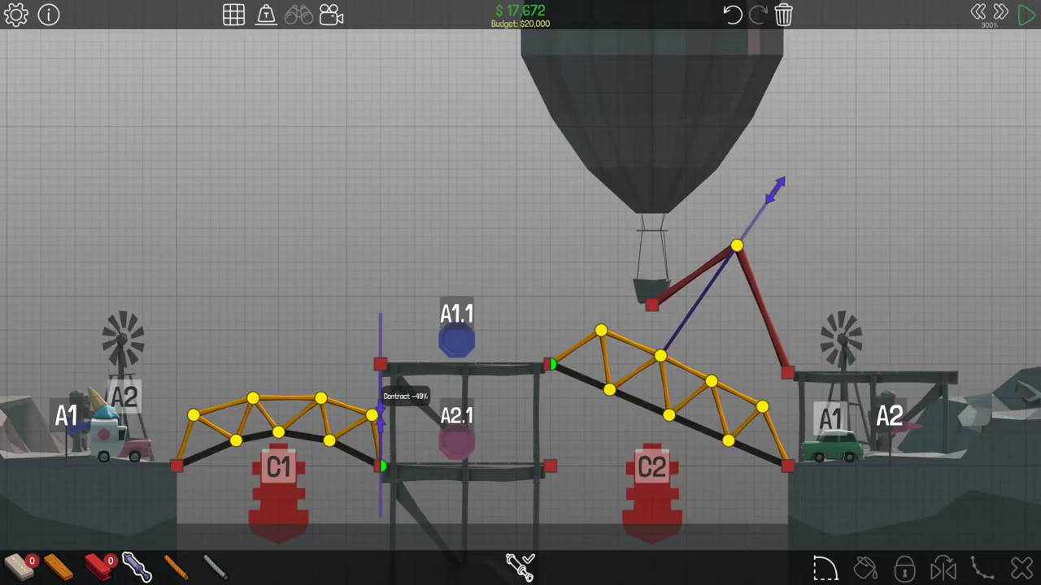
left_click(1026, 14)
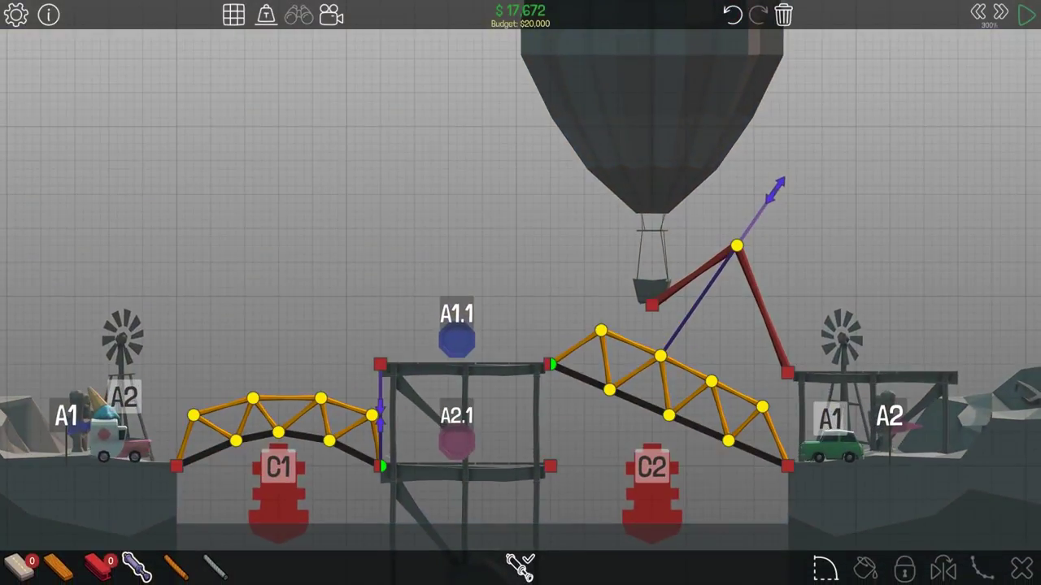
scroll(390, 472, "up", 5)
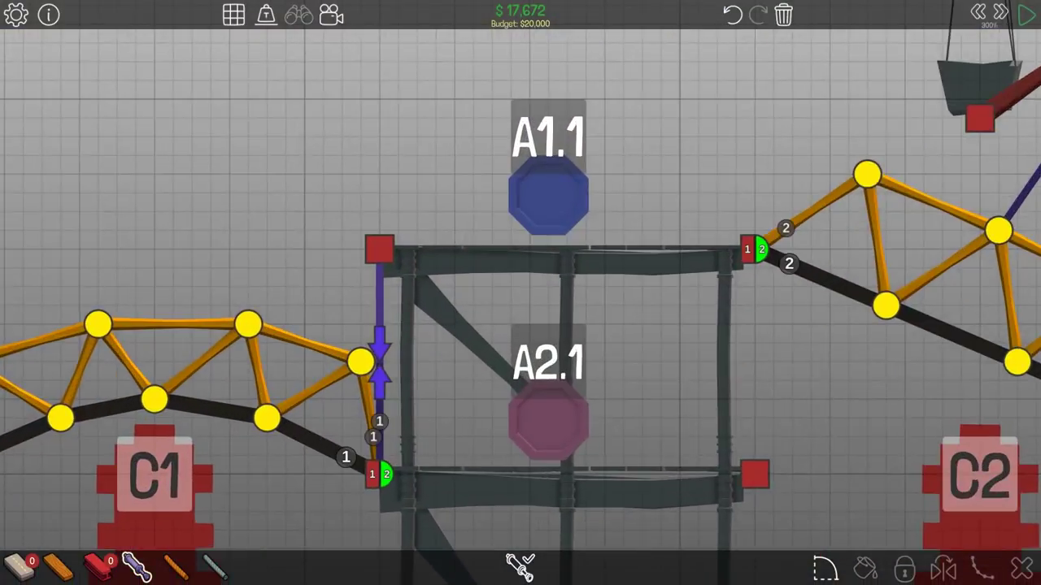
scroll(390, 472, "up", 2)
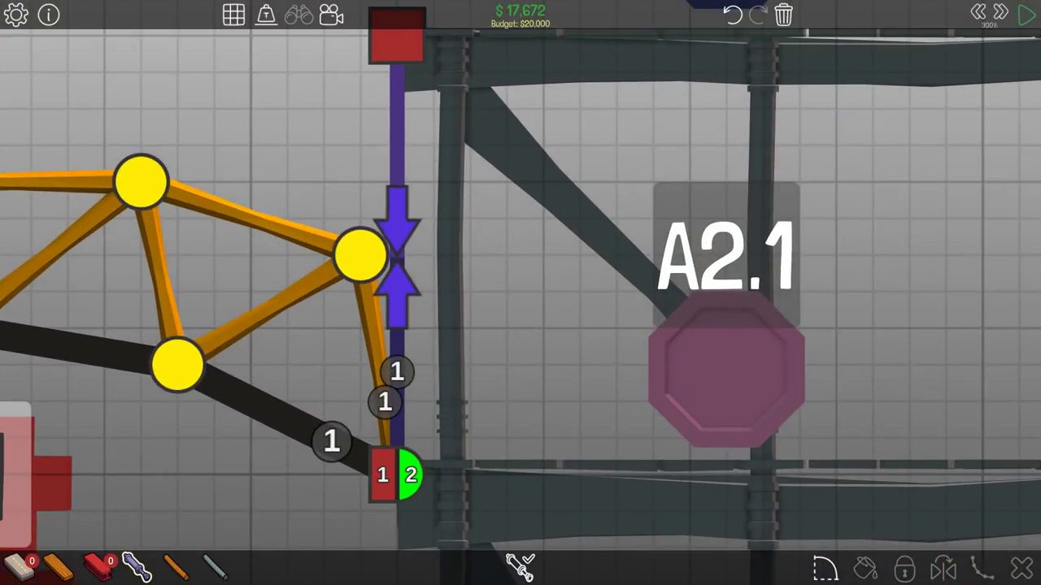
scroll(341, 504, "down", 2)
scroll(342, 504, "down", 1)
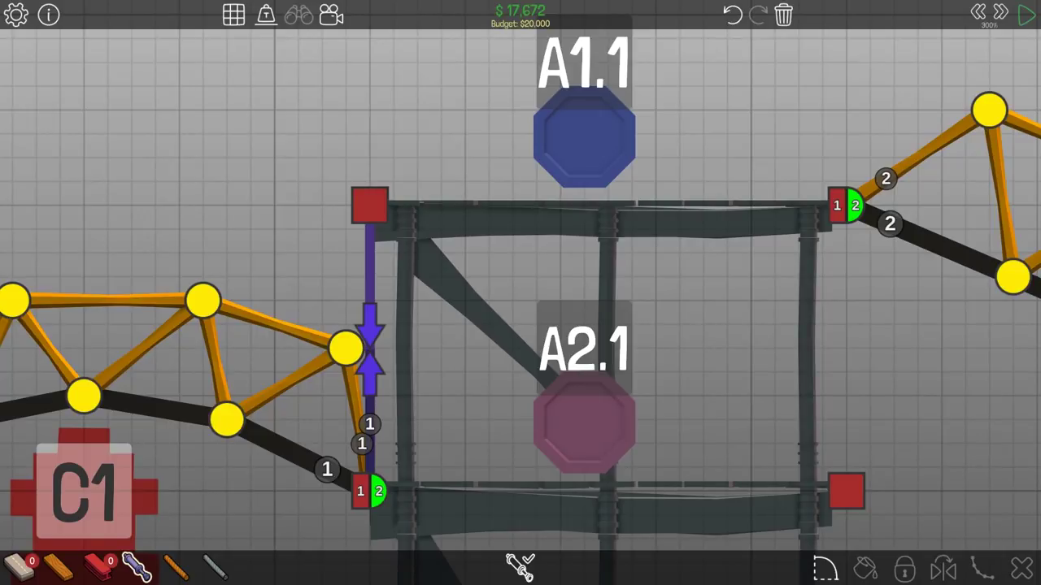
scroll(339, 510, "down", 2)
scroll(339, 510, "down", 1)
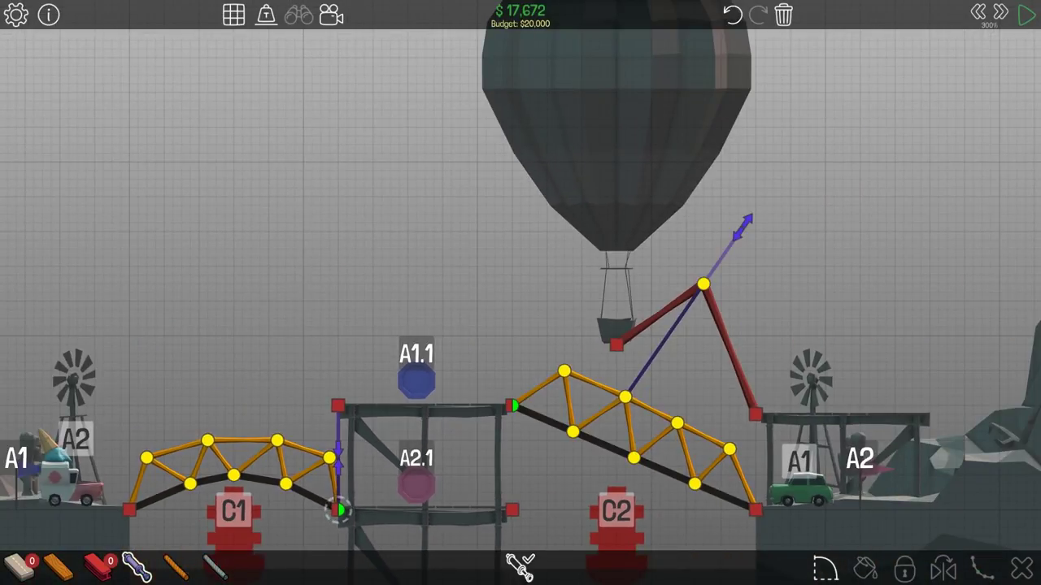
scroll(339, 509, "down", 2)
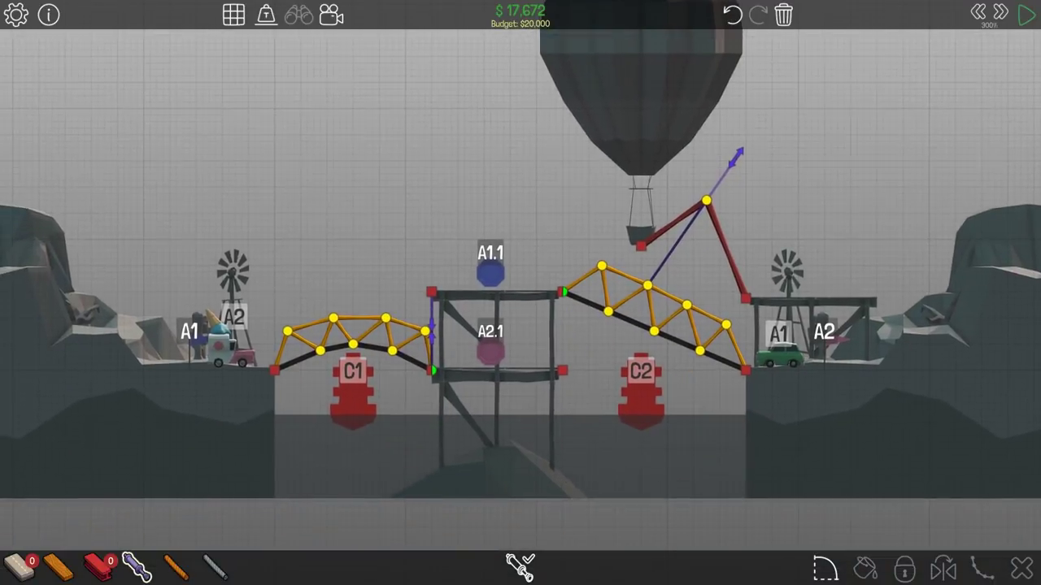
Step: Pan around the bridge to inspect the joints, then rerun the $17,672 test
key("Left")
key("Right")
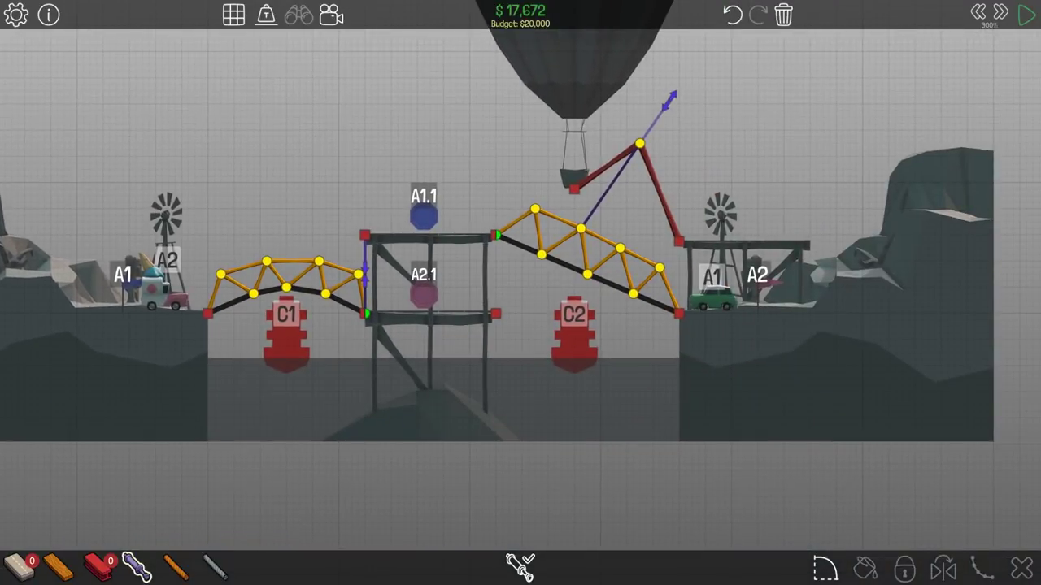
key("Left")
key("Up")
key("Right")
key("Down")
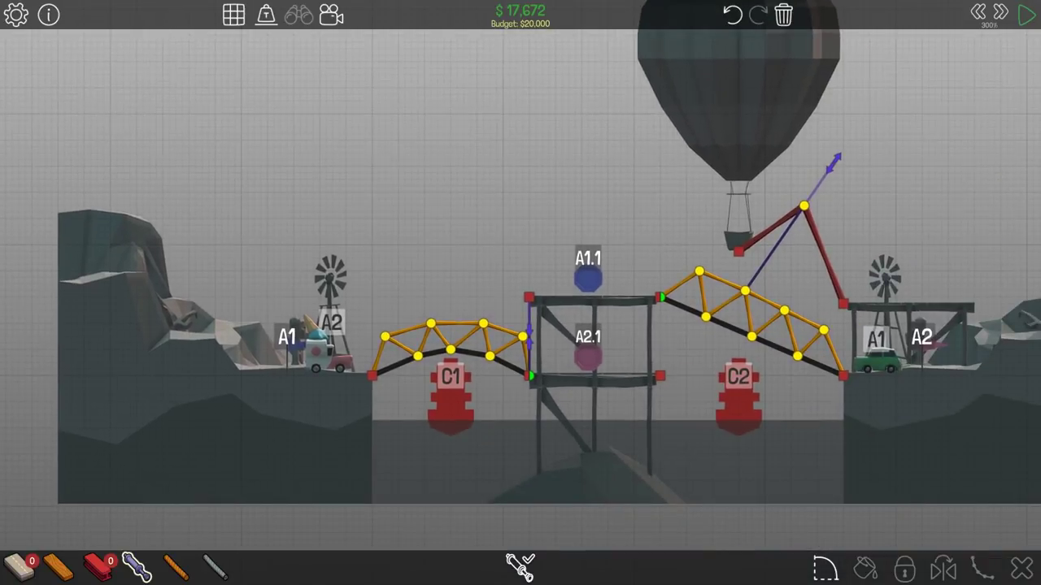
left_click(1026, 15)
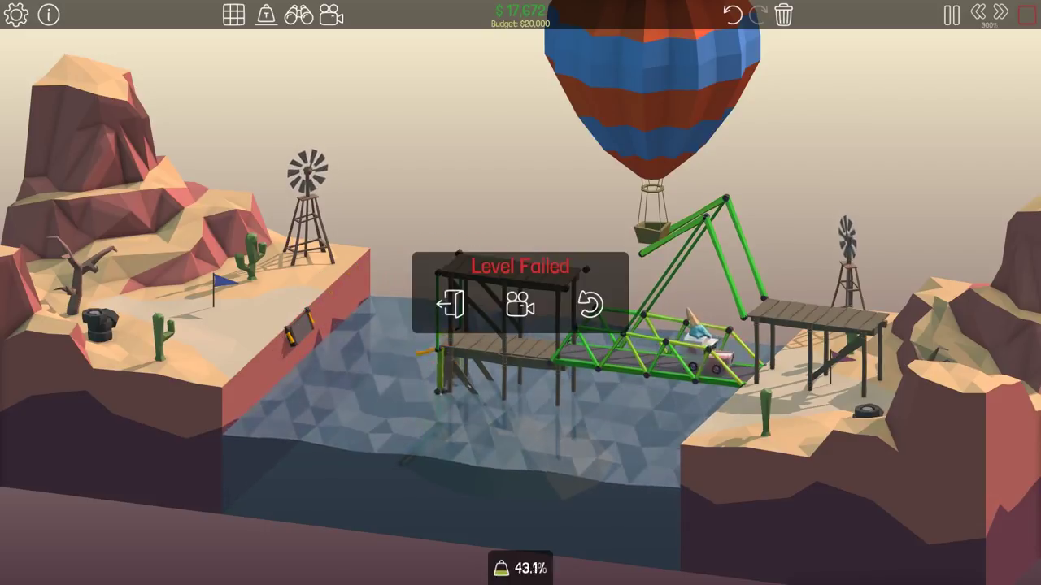
Step: Stop the failed run and delete the entire left span
key("space")
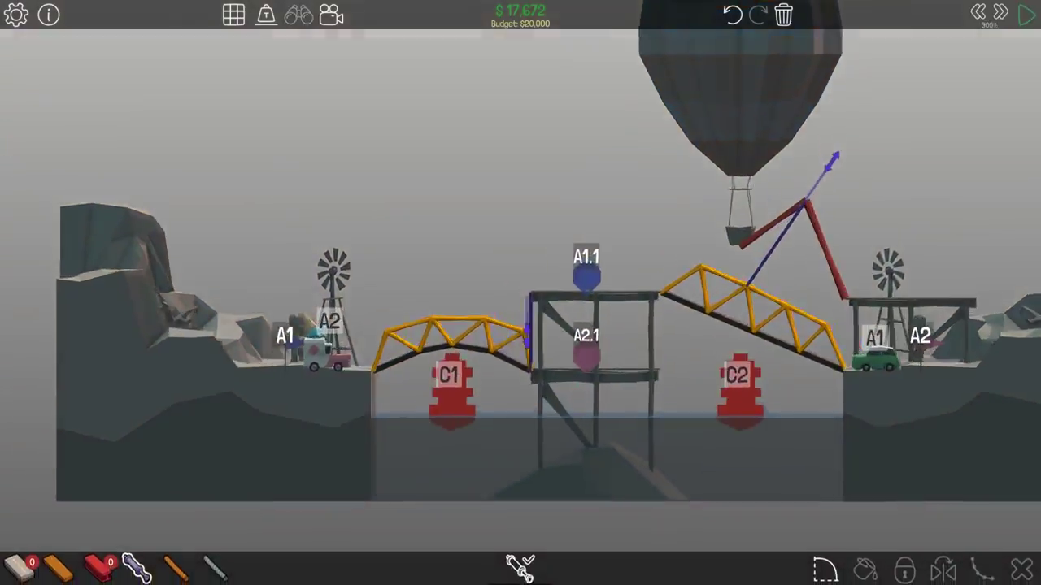
left_click(527, 560)
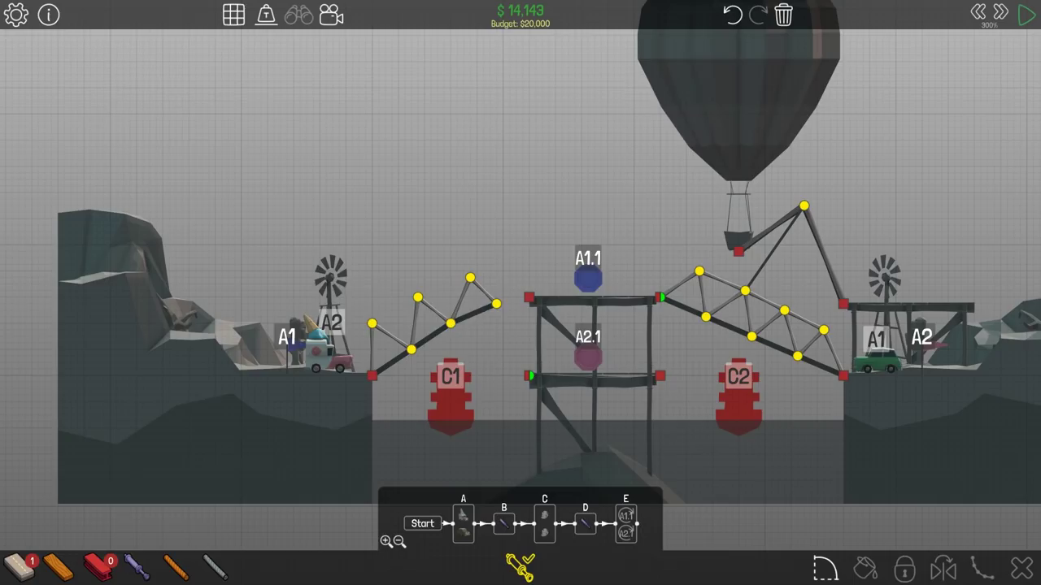
left_click_drag(328, 274, 538, 398)
key("Delete")
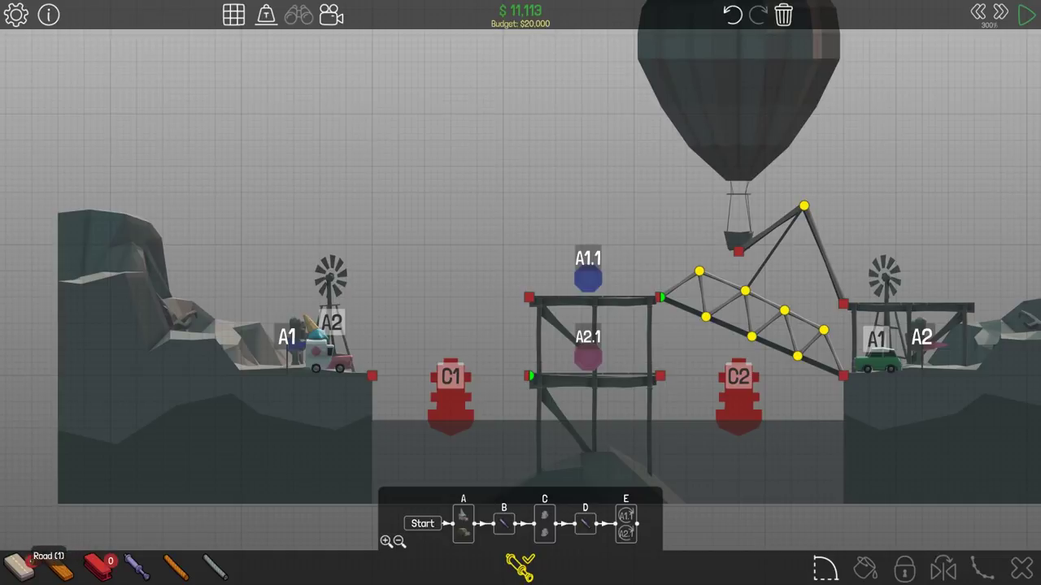
left_click(58, 567)
Step: Rebuild the left span as a wood-trussed flat road with an expanding piston to the frame anchor
left_click_drag(371, 376, 528, 375)
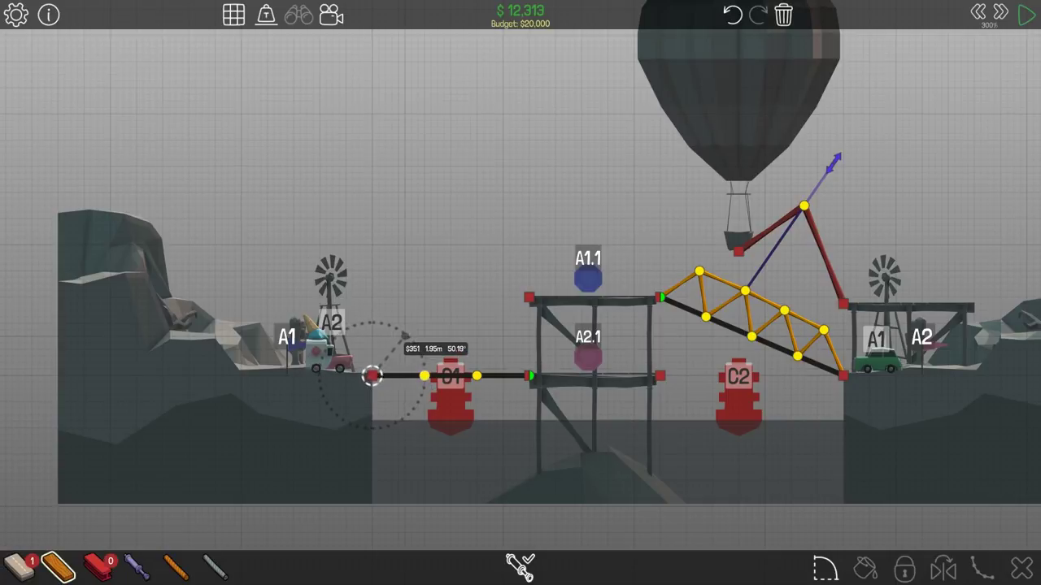
left_click_drag(372, 376, 398, 336)
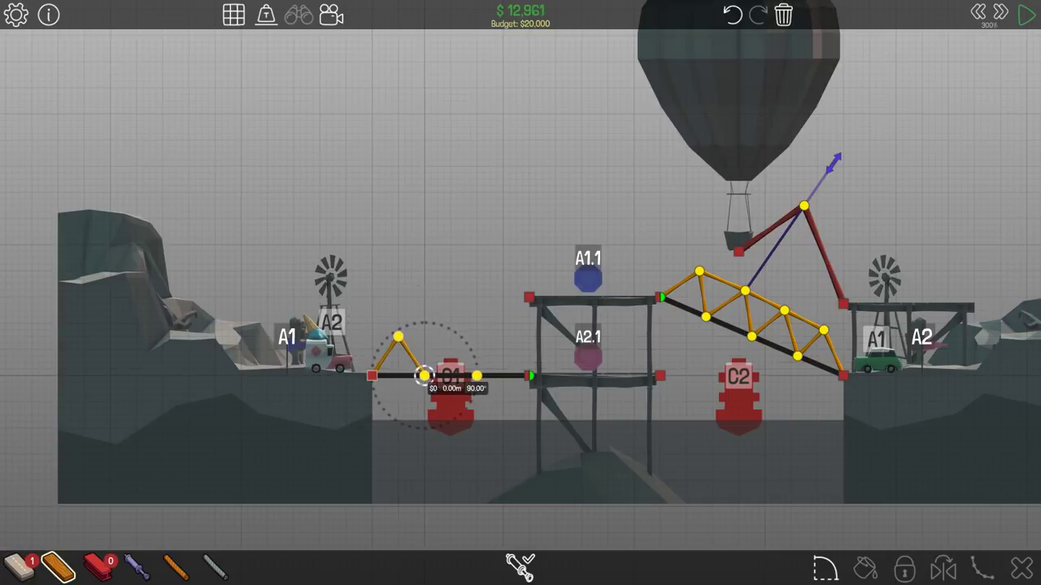
mouse_move(425, 375)
left_mouse_down()
mouse_move(450, 335)
mouse_move(476, 376)
mouse_move(496, 336)
mouse_move(528, 375)
left_mouse_up()
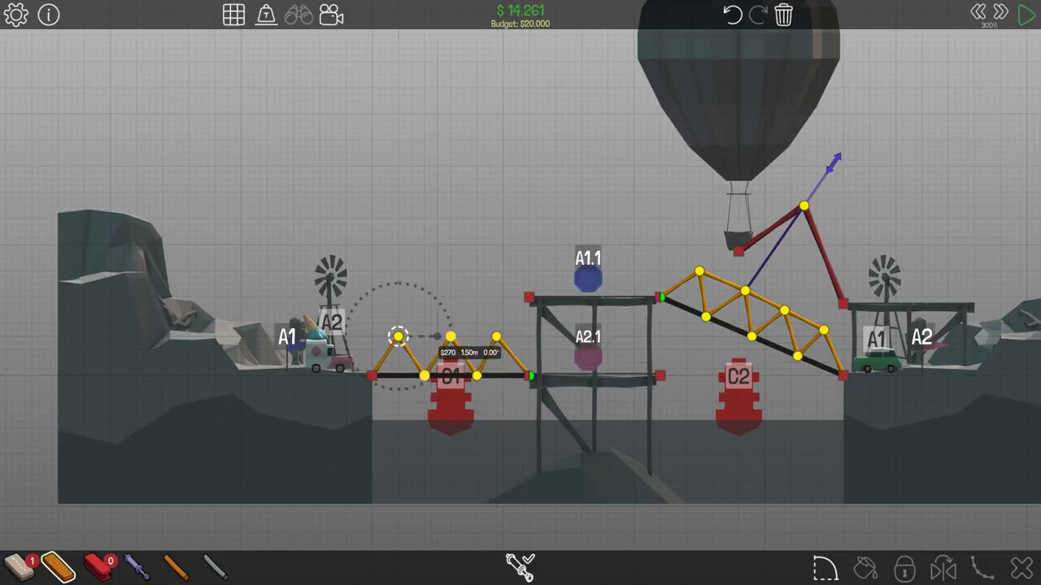
left_click_drag(437, 336, 496, 336)
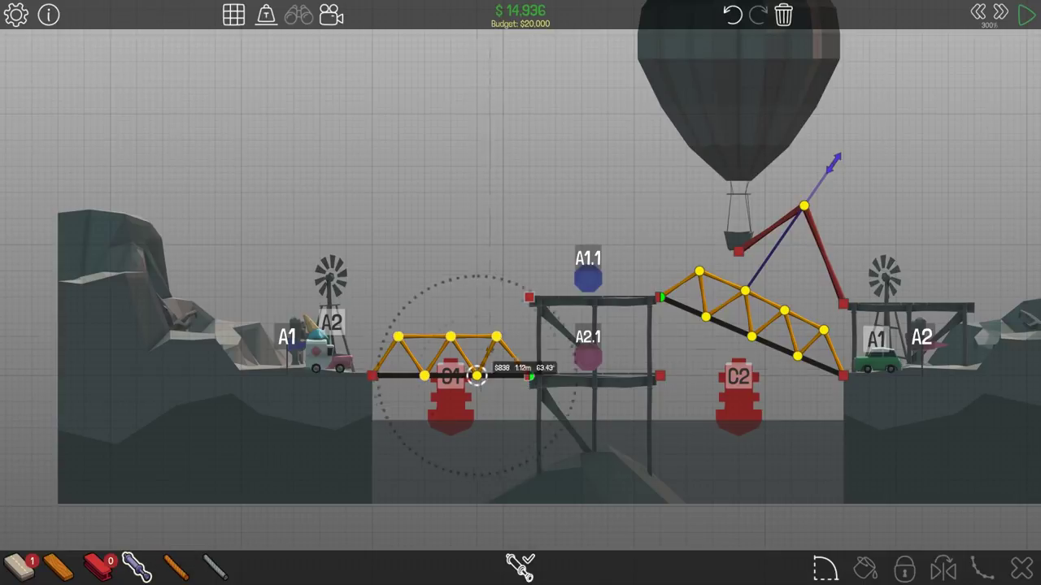
left_click_drag(476, 376, 528, 297)
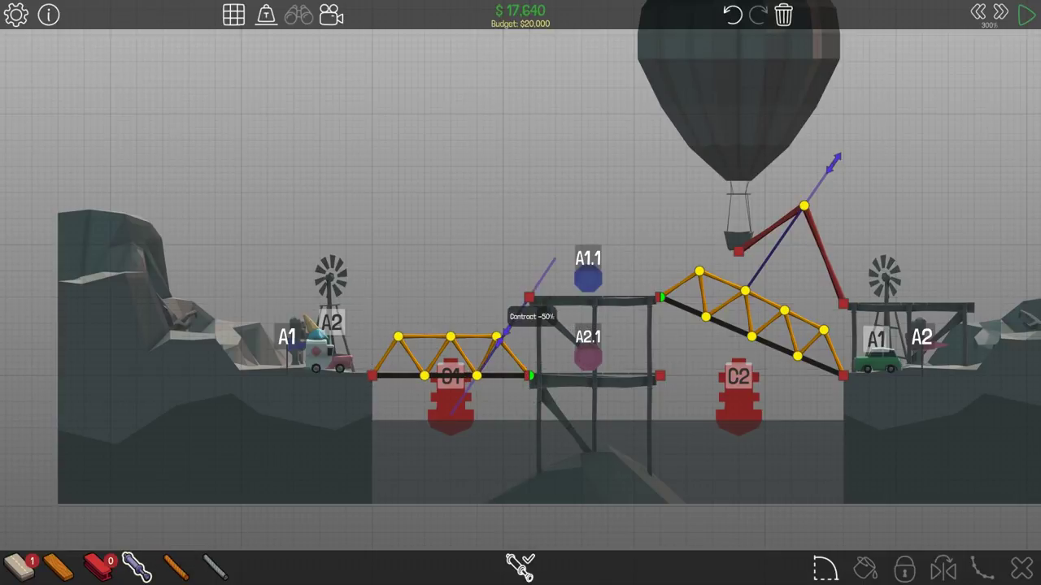
left_click_drag(504, 330, 541, 281)
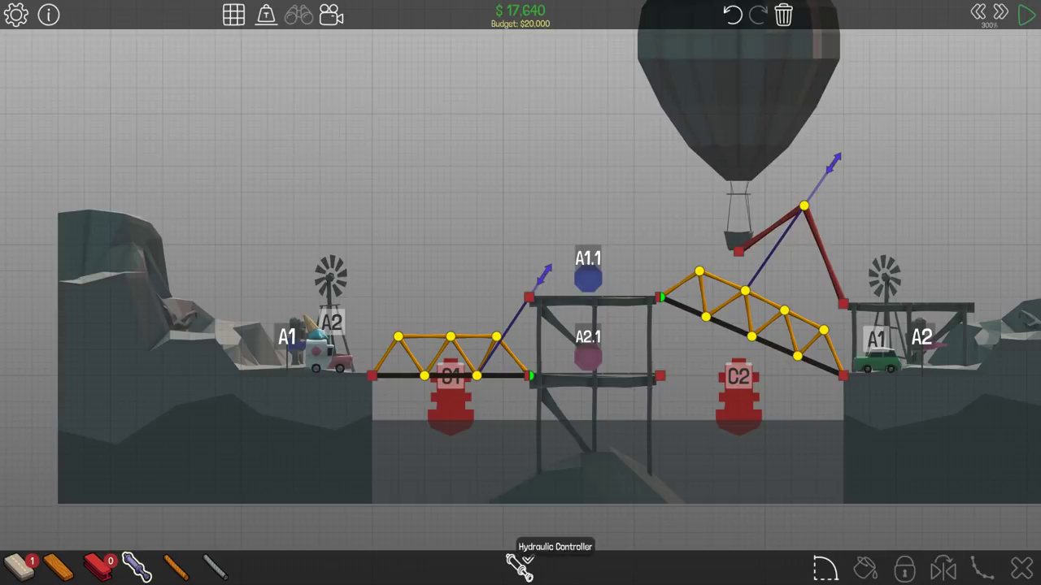
Step: Review the phase B piston assignments in the Hydraulic Controller and start a test run
left_click(520, 566)
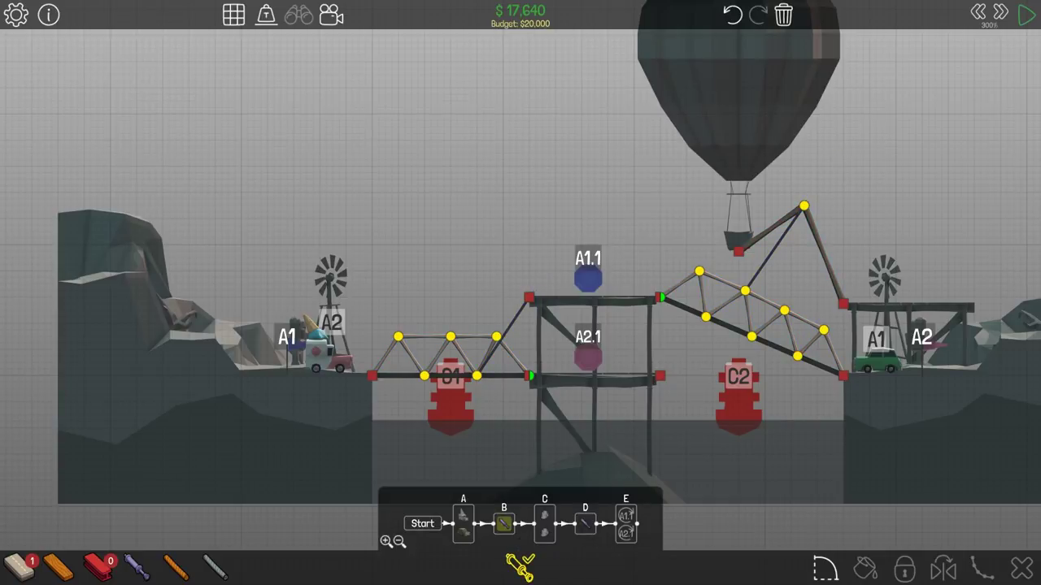
left_click(503, 524)
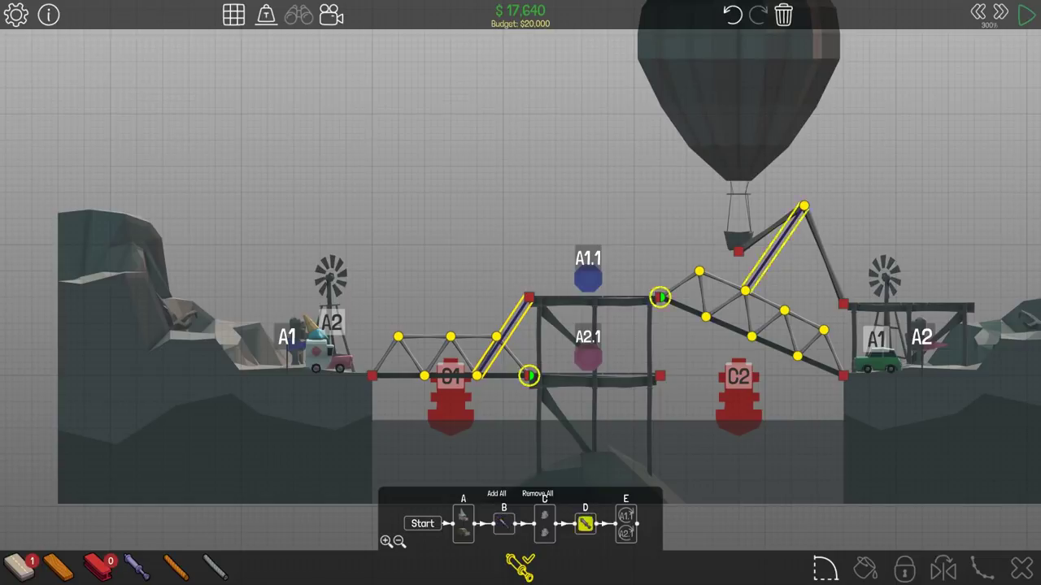
left_click(1023, 16)
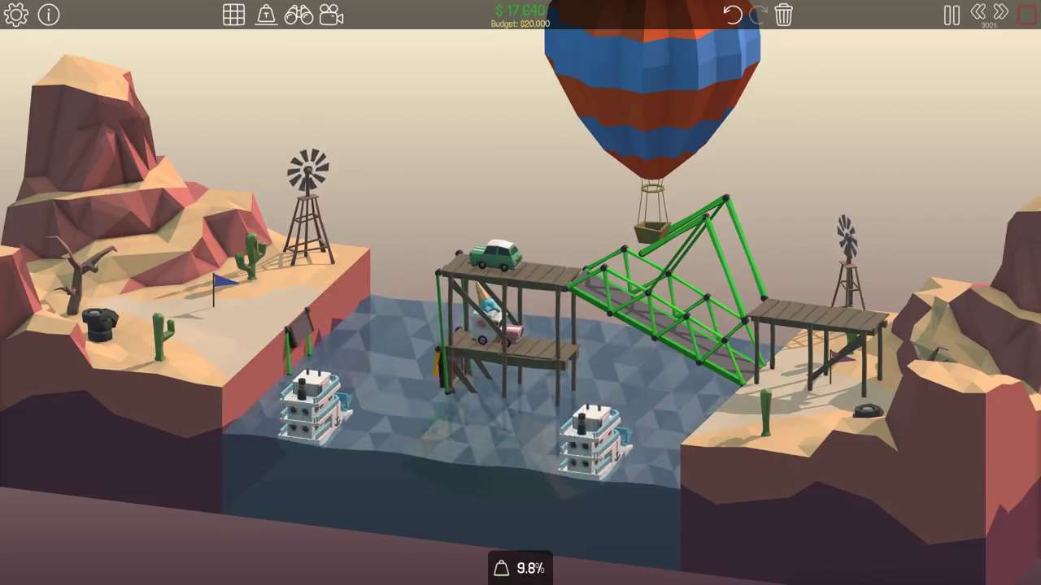
Step: Stop and rerun the bridge test, then halt it to adjust the truss
left_click(1026, 16)
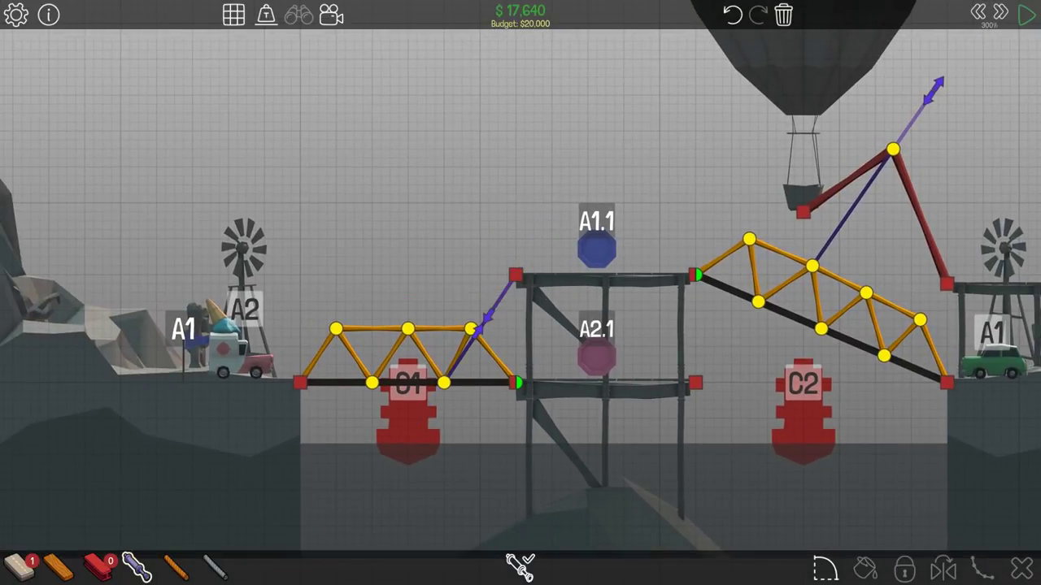
left_click(1026, 16)
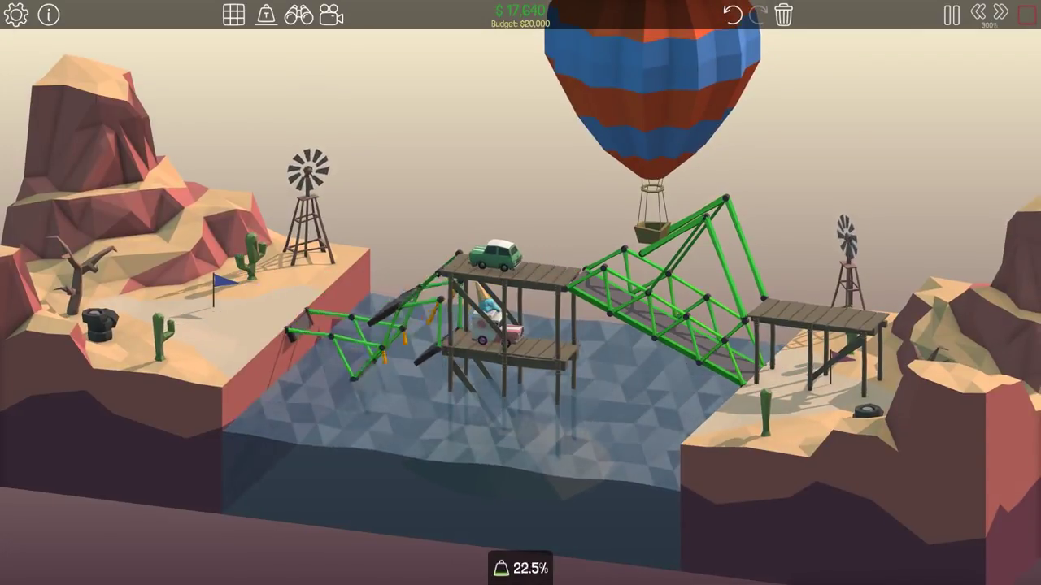
key("space")
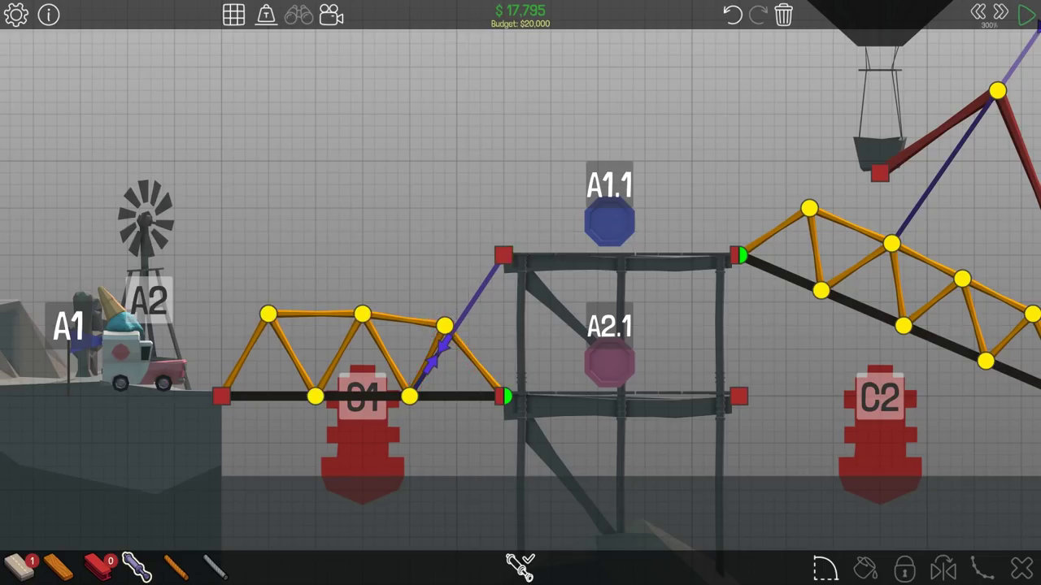
Step: Raise the left truss's piston joint up and right, then test it again
left_click_drag(444, 326, 456, 313)
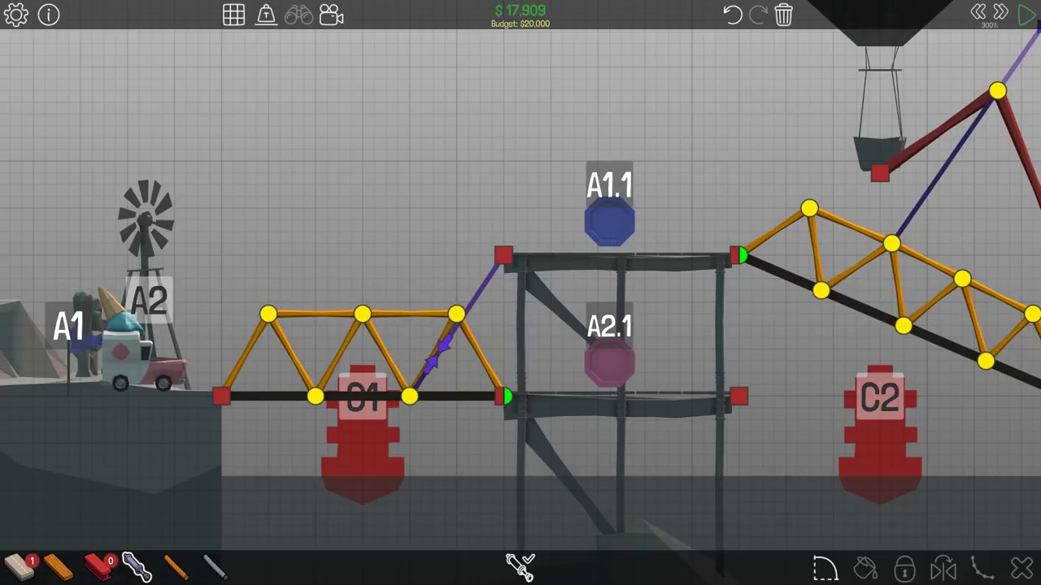
left_click(1026, 14)
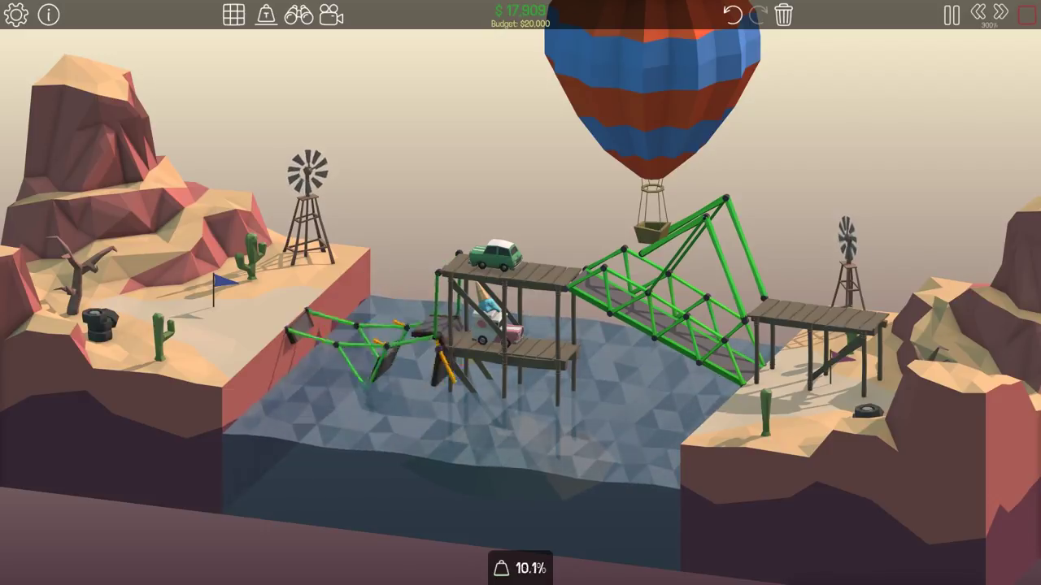
key("space")
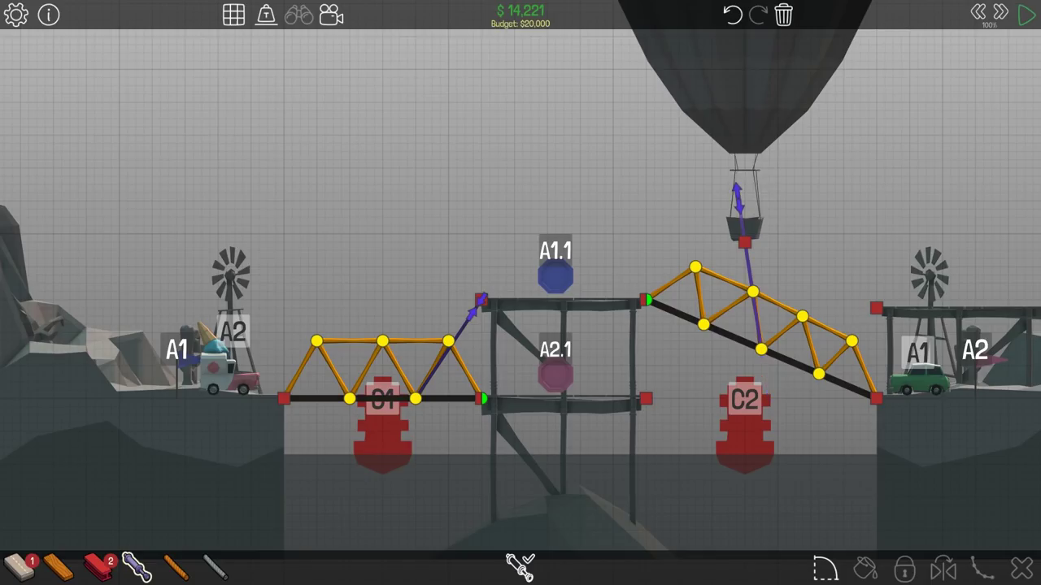
Step: Run the simulation again on the trimmed $13,993 design
key("space")
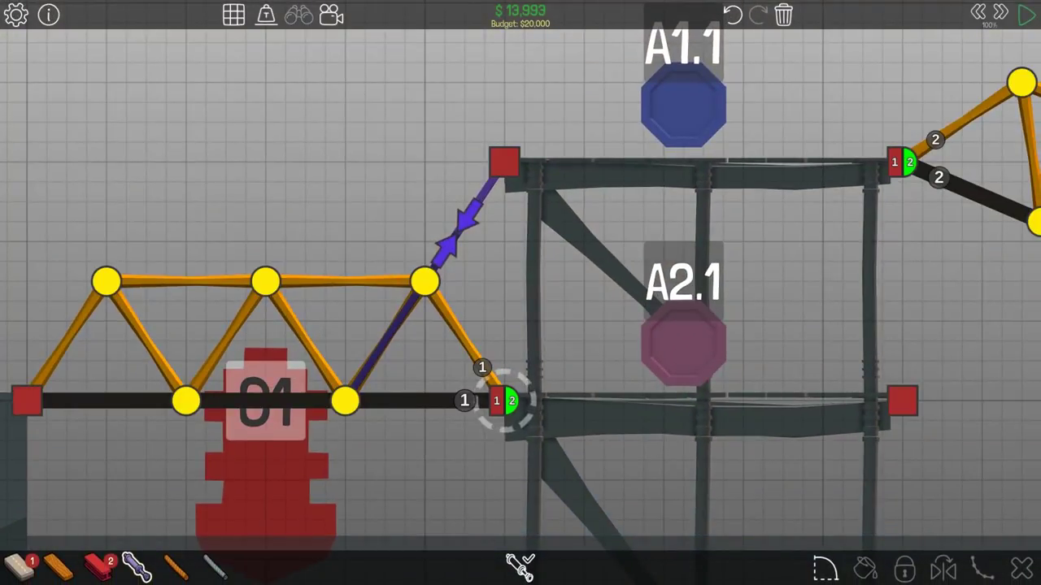
scroll(504, 400, "up", 3)
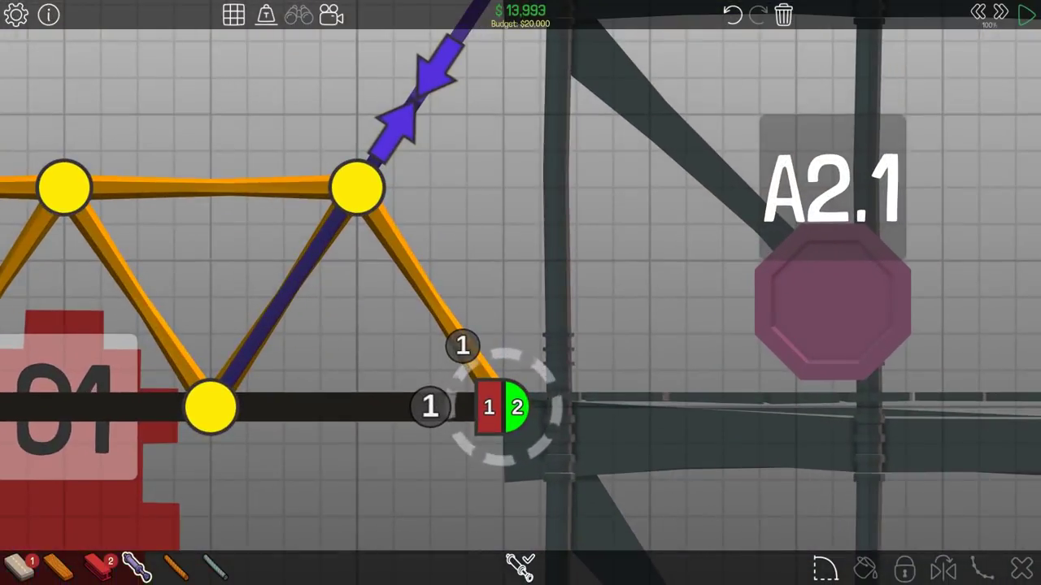
Step: Test the bridge at 50% simulation speed, then stop the run
left_click(520, 567)
left_click(1026, 15)
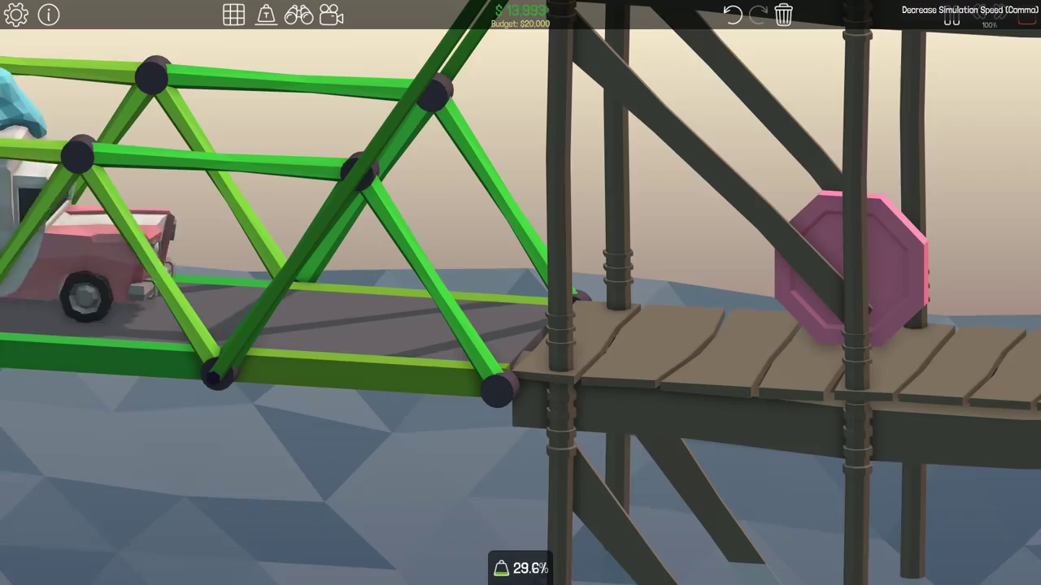
left_click(978, 13)
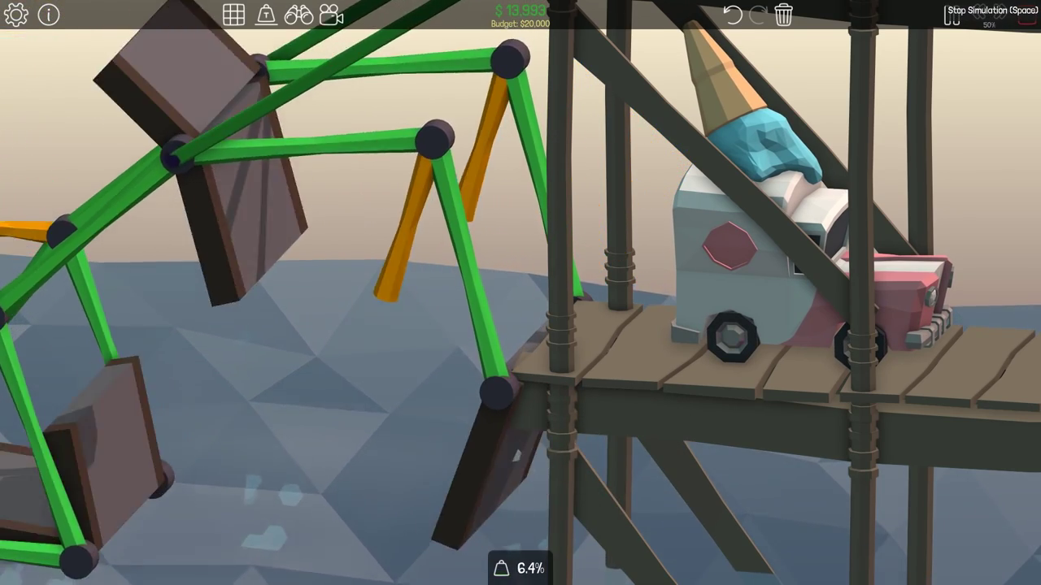
left_click(1026, 15)
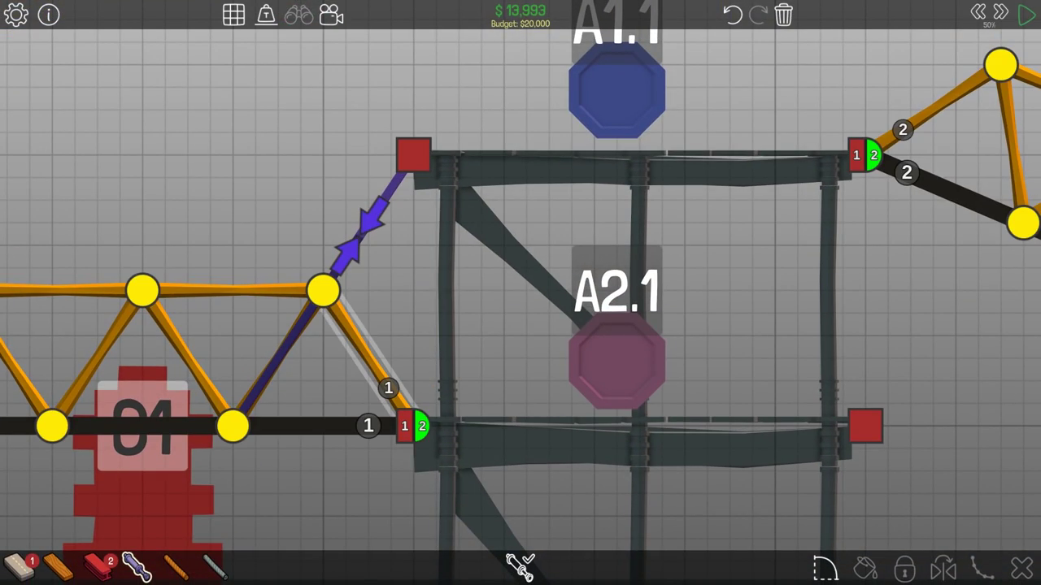
Step: Rerun the test at 100% speed and resume editing after the collapse
left_click(1026, 15)
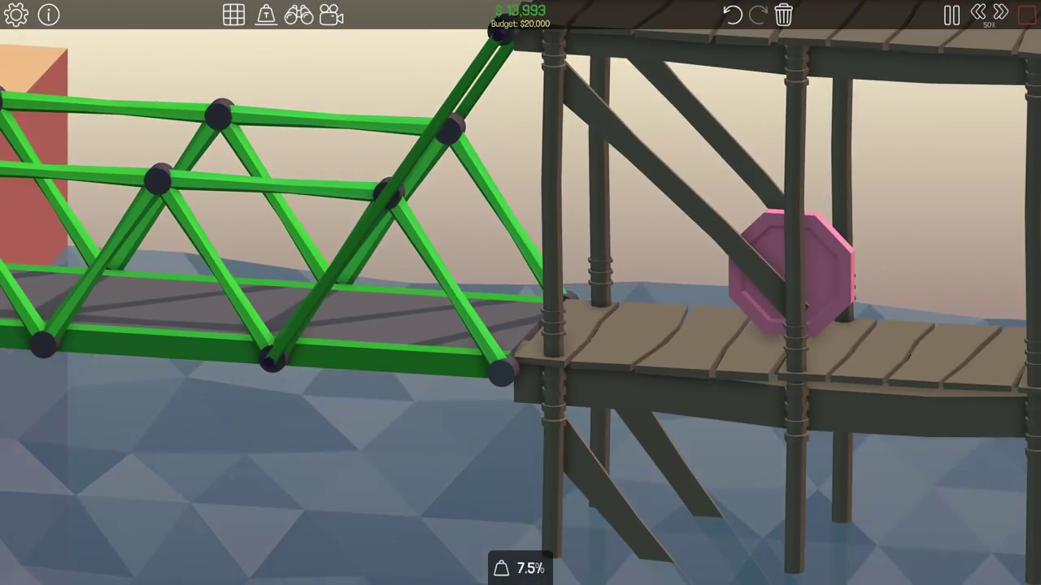
left_click(1000, 13)
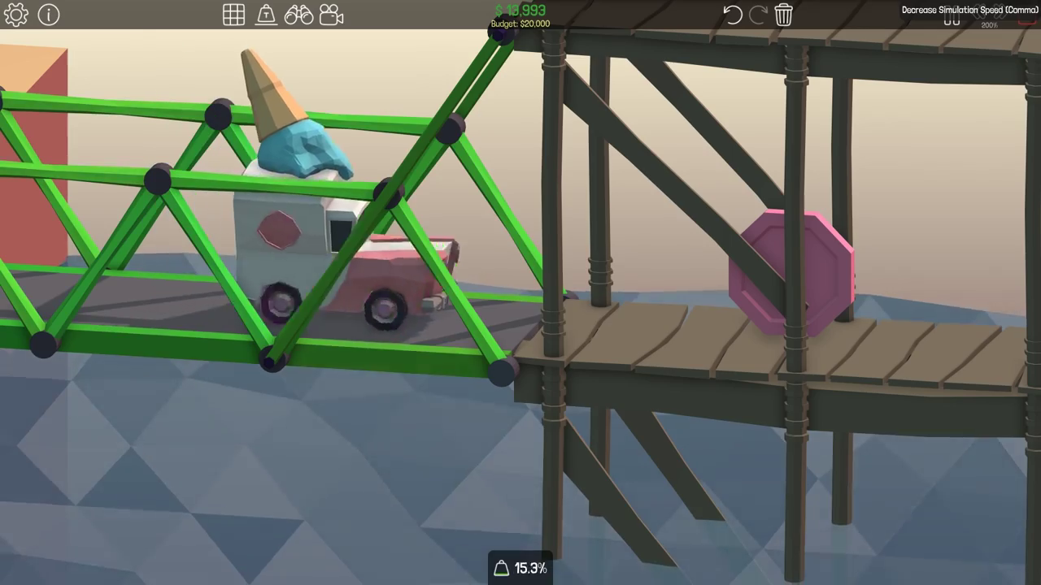
scroll(520, 292, "down", 5)
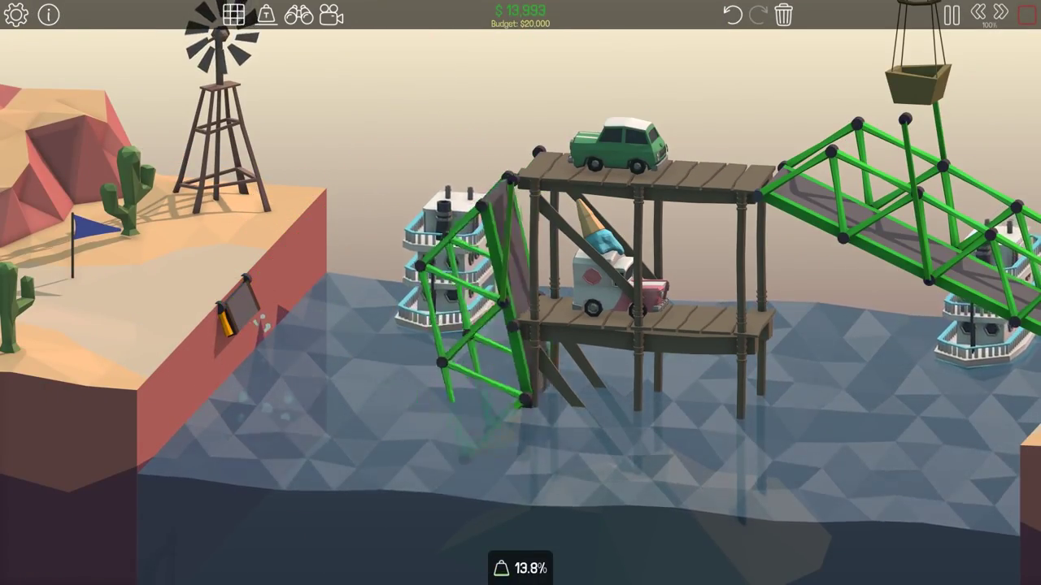
scroll(520, 293, "up", 1)
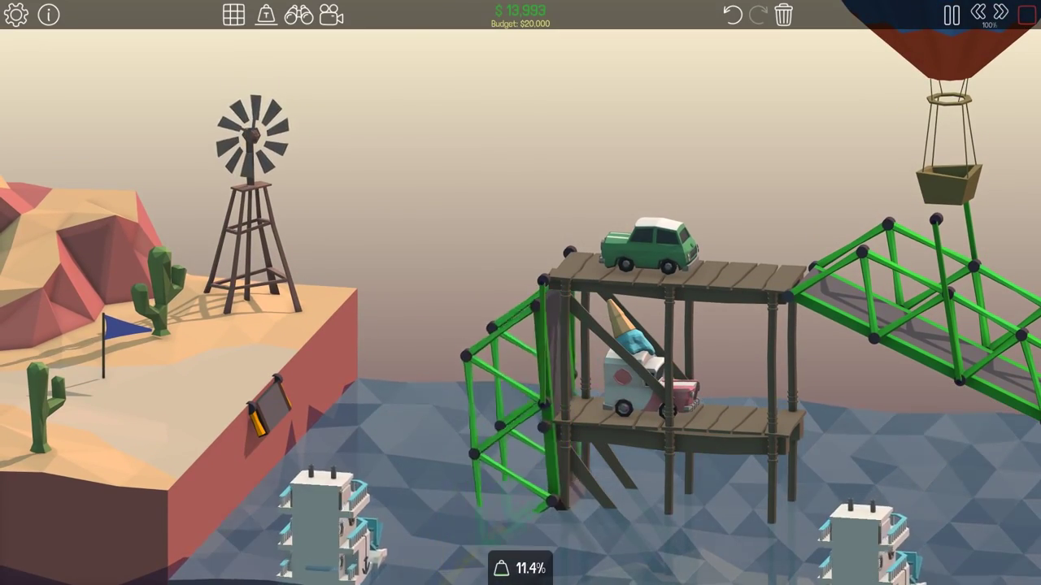
scroll(521, 292, "up", 3)
scroll(520, 292, "down", 5)
scroll(520, 292, "up", 3)
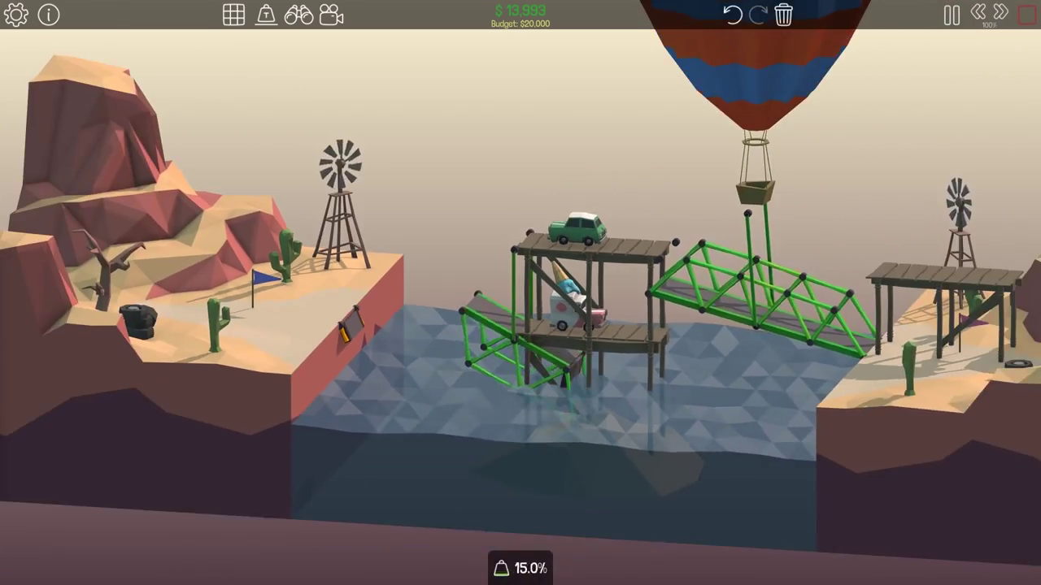
scroll(520, 293, "down", 3)
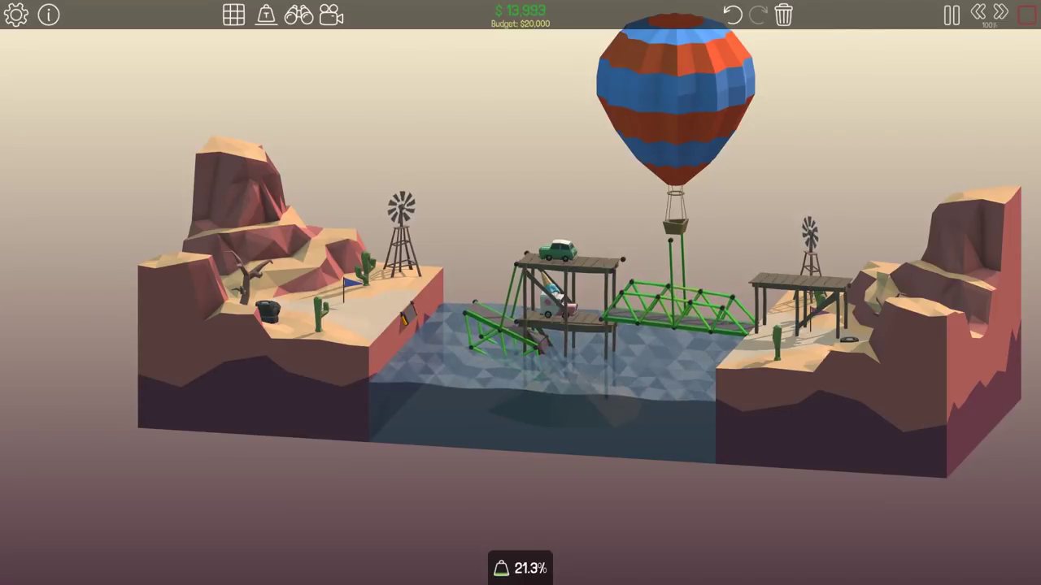
scroll(521, 292, "up", 3)
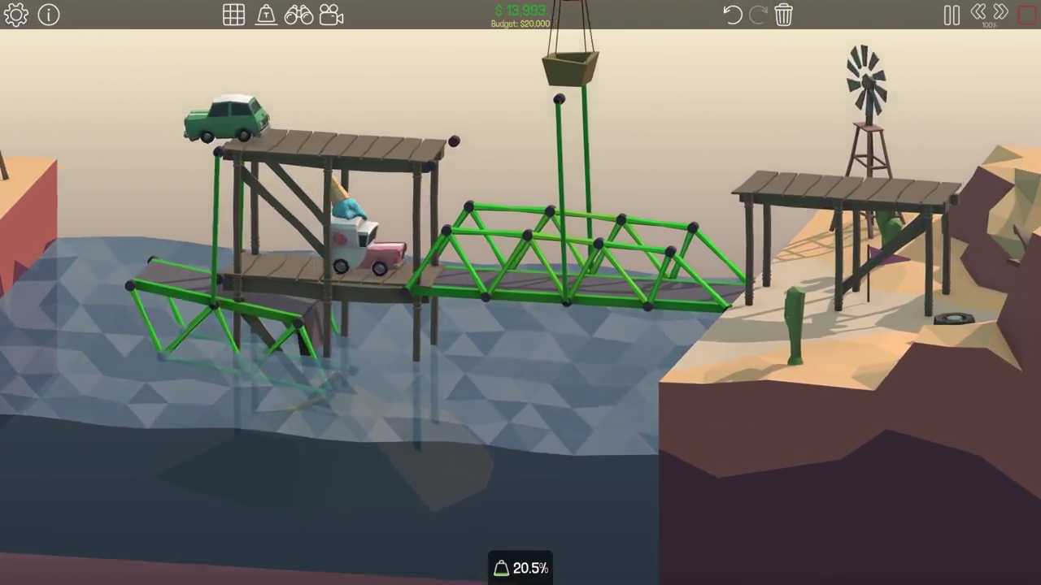
scroll(483, 332, "up", 3)
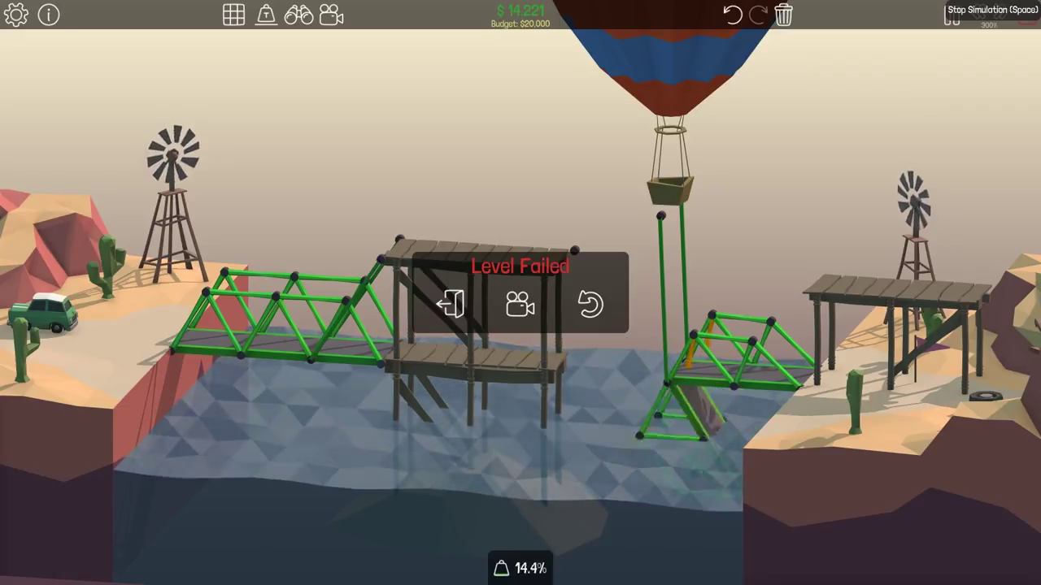
key("space")
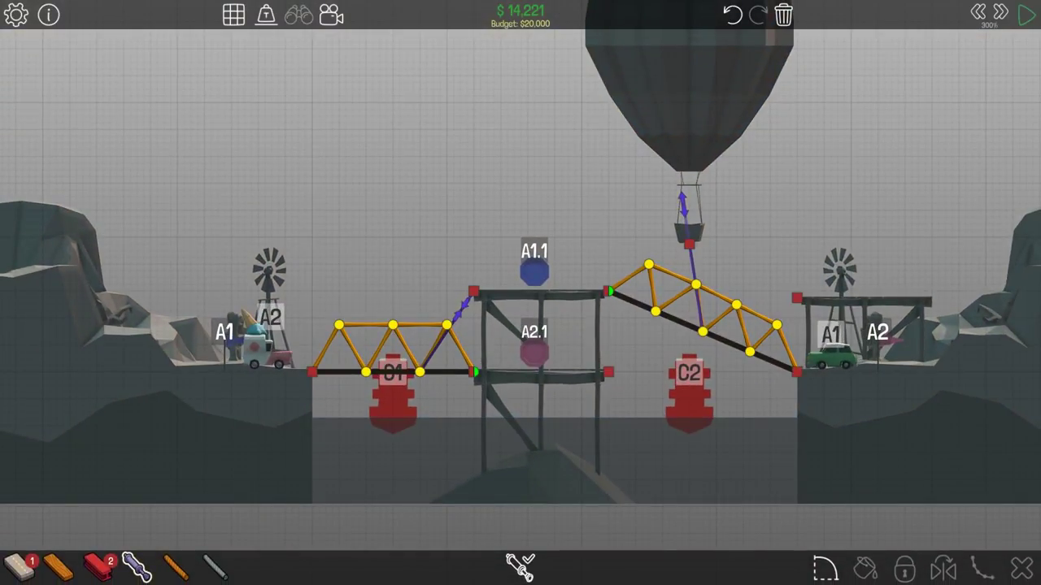
Step: Replace the balloon basket's rope with a steel beam running toward the right pier
key("Delete")
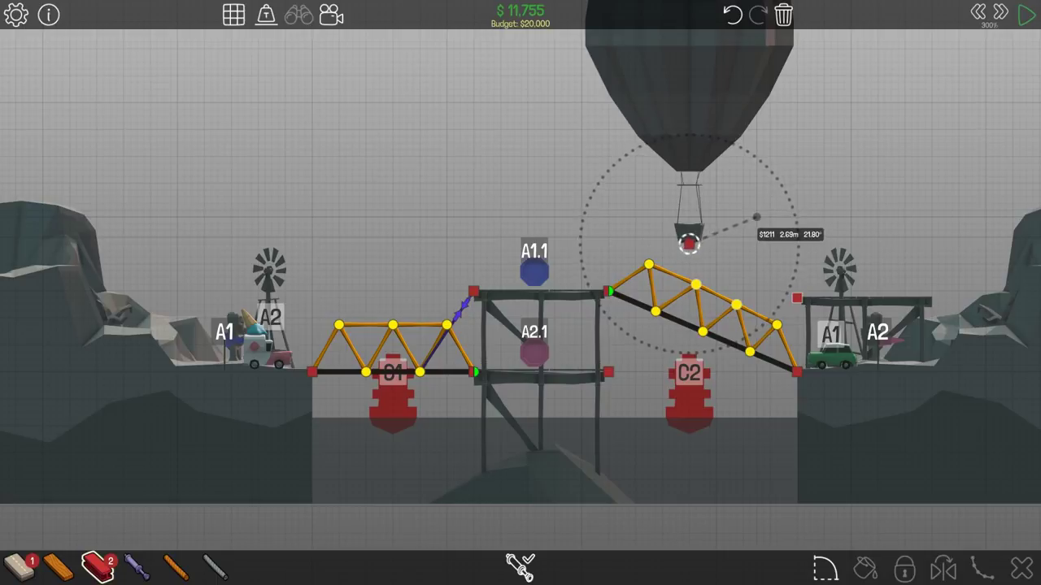
left_click(756, 217)
right_click(796, 297)
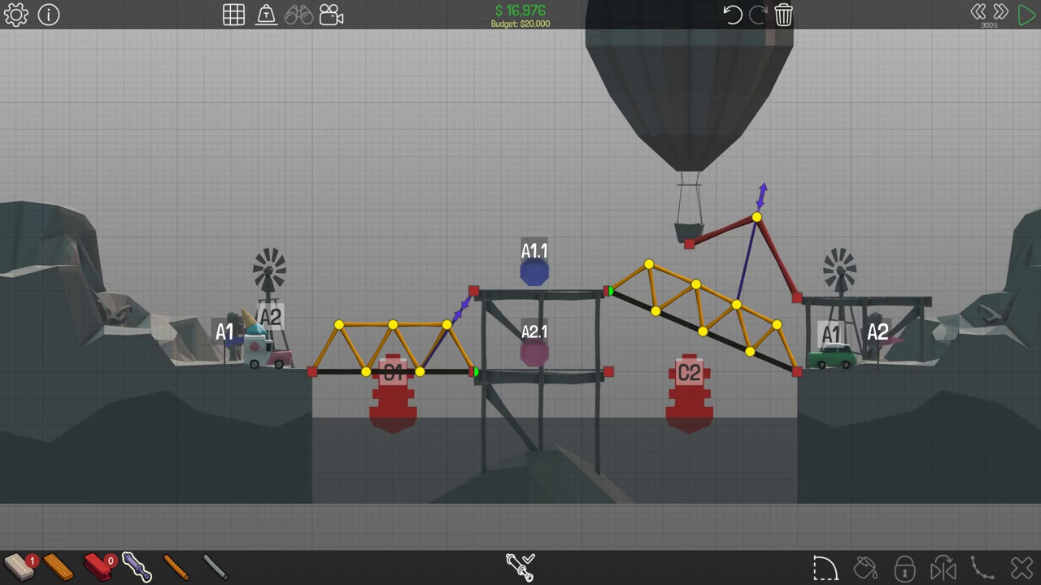
Step: Test the basket-hung drawbridge, stop it mid-collapse, and show the hydraulic phase sequence
left_click(1026, 14)
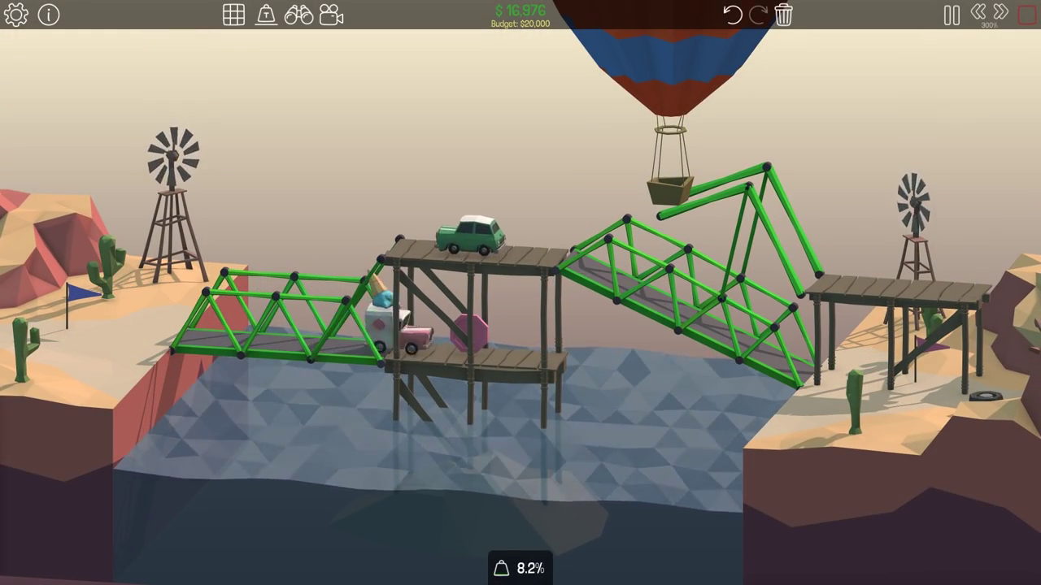
key("space")
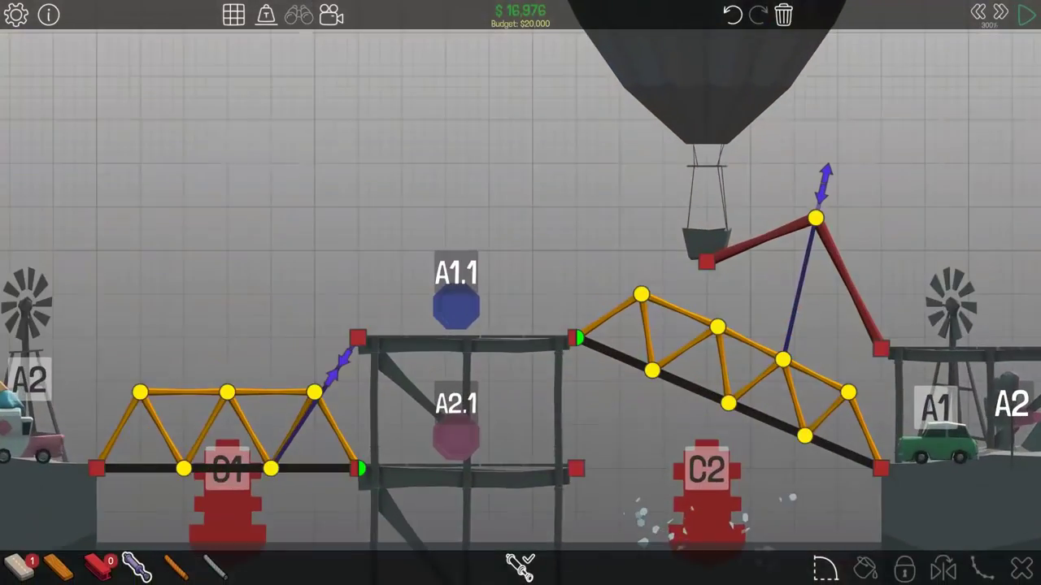
scroll(577, 349, "up", 3)
scroll(577, 349, "up", 2)
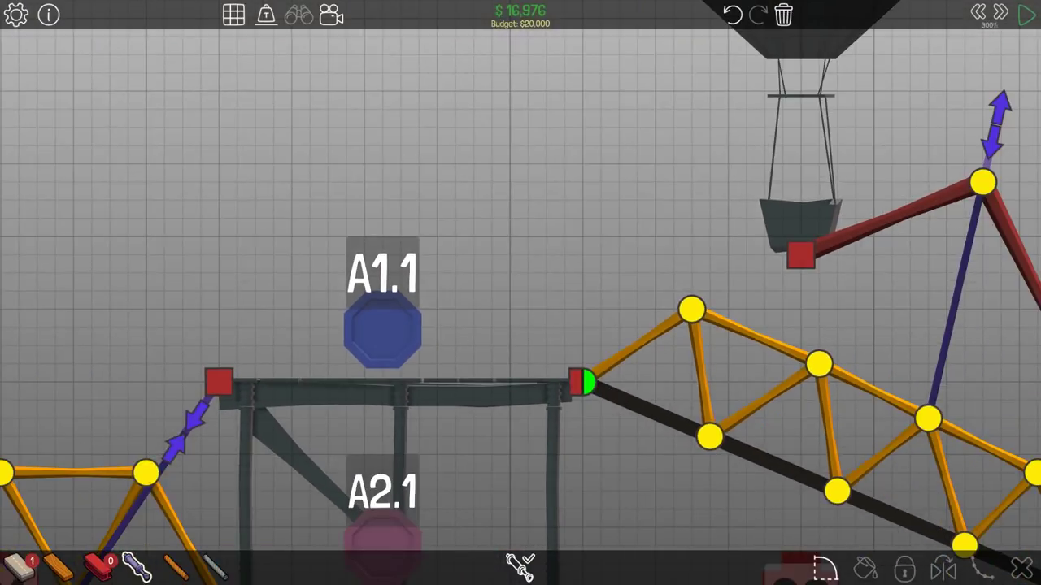
scroll(361, 215, "down", 2)
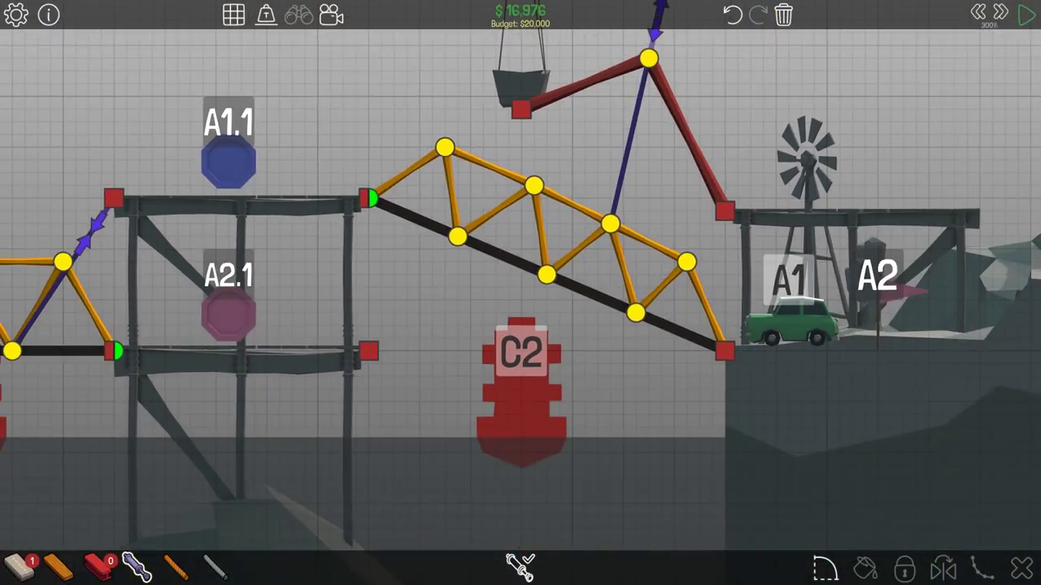
scroll(362, 215, "up", 2)
scroll(362, 216, "up", 3)
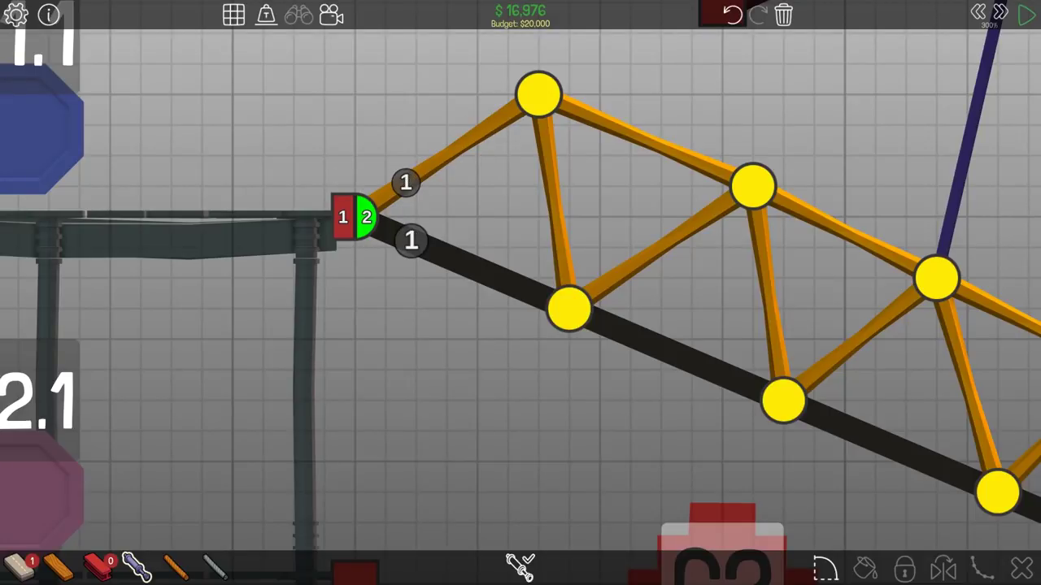
scroll(423, 386, "down", 2)
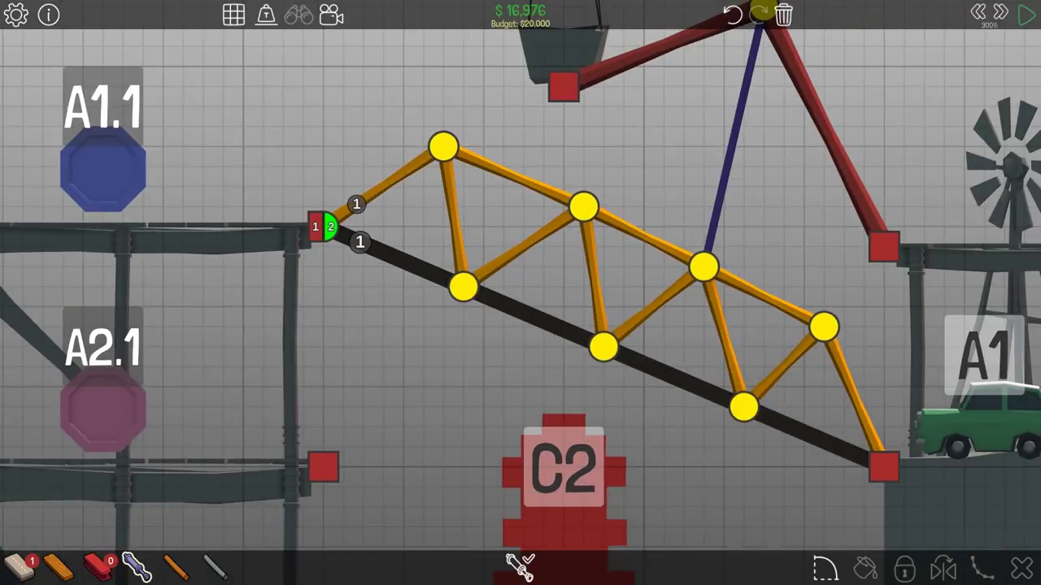
scroll(423, 386, "down", 1)
scroll(521, 566, "down", 2)
left_click(520, 566)
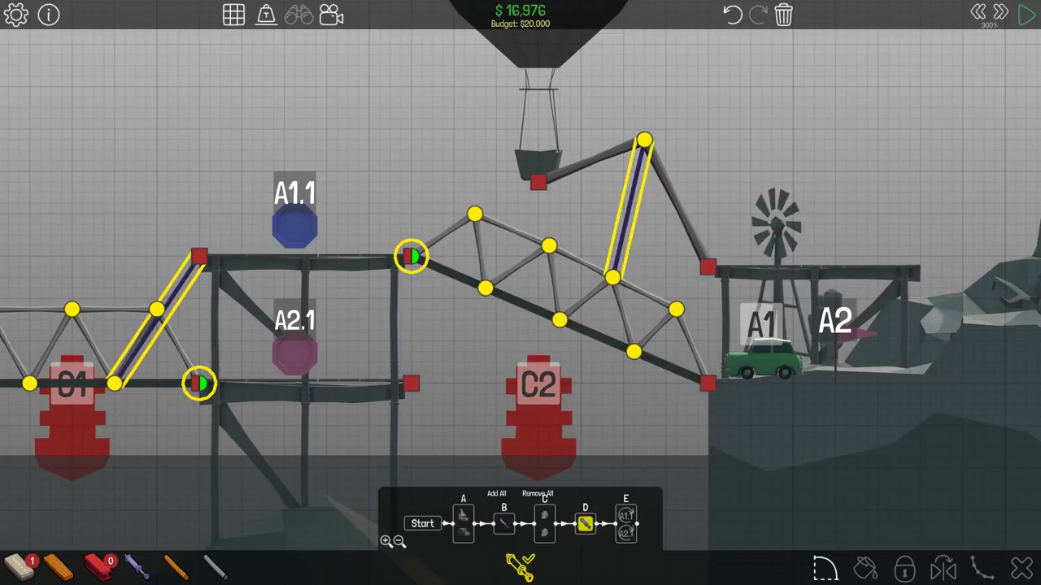
Step: Pan to the left bank, run the drawbridge test, and resume editing after Level Failed
key("a")
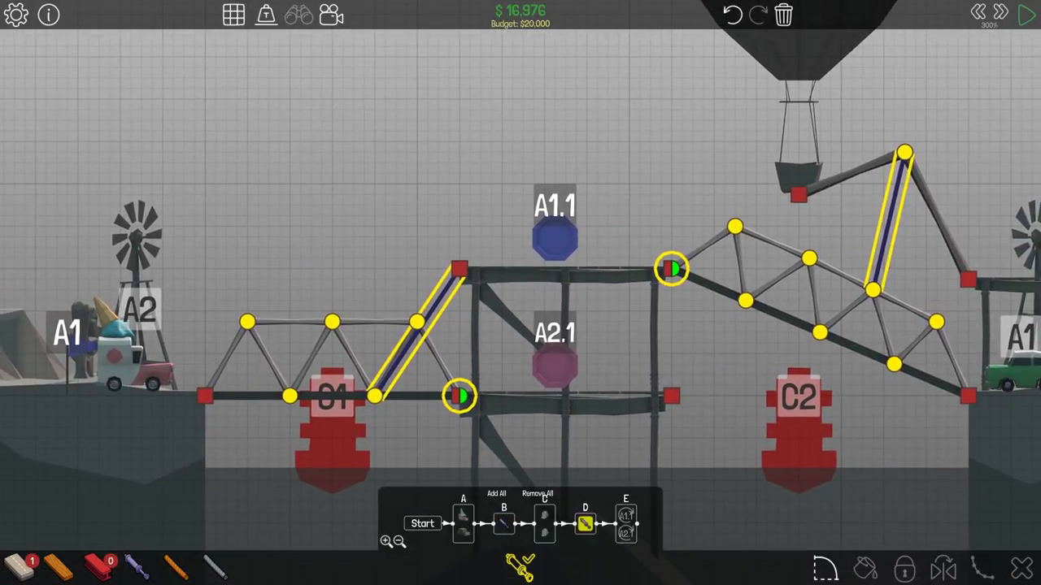
left_click(1026, 15)
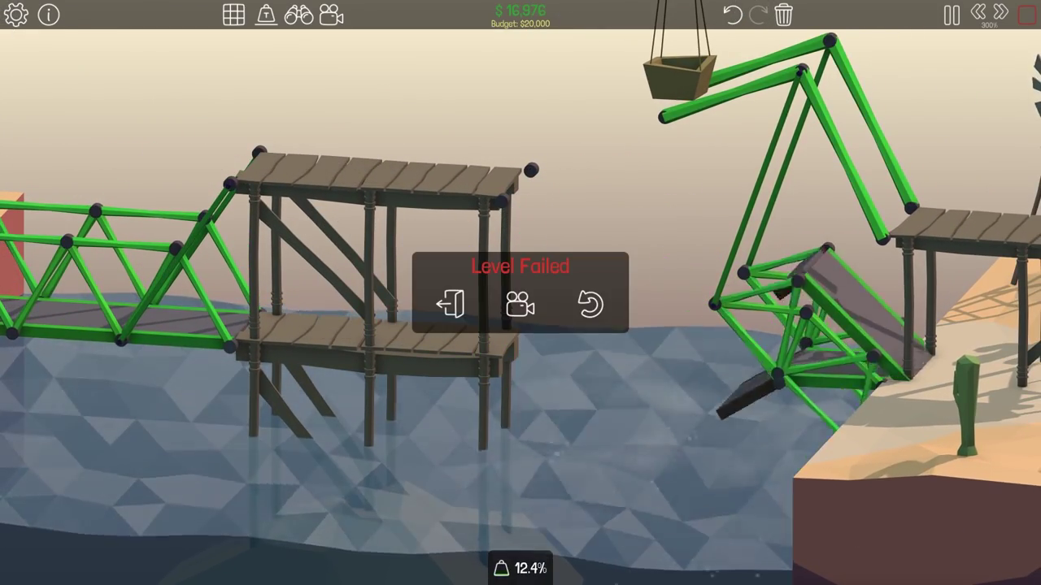
key("space")
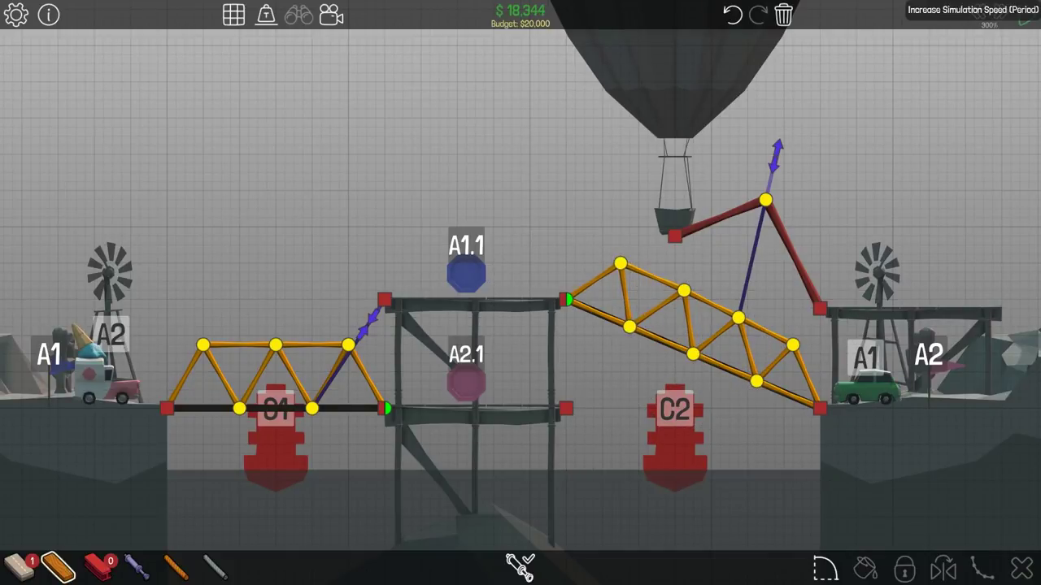
Step: Test the reworked right span, stop the run, and start another test drive
key("space")
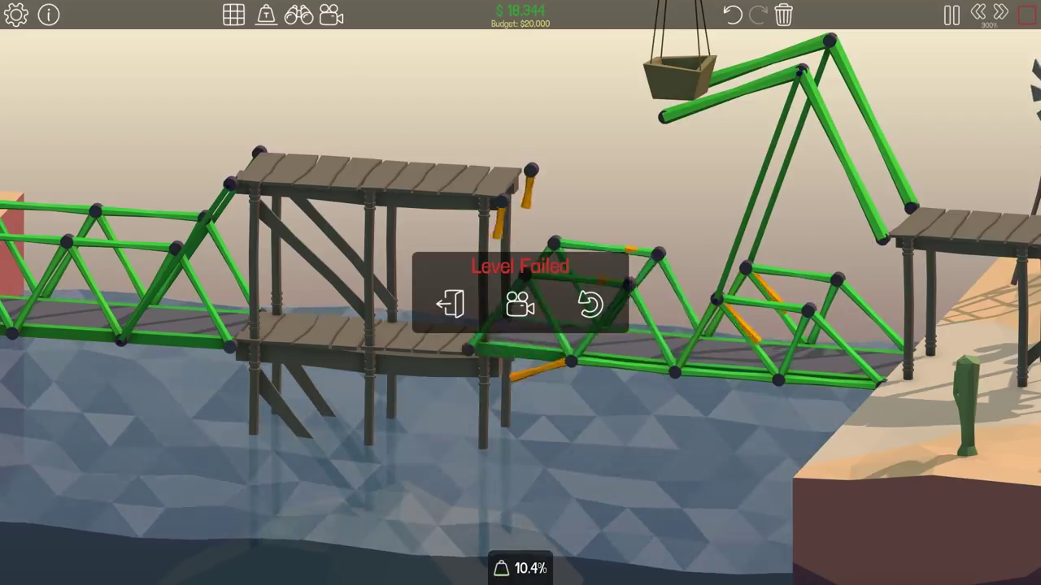
left_click(1026, 14)
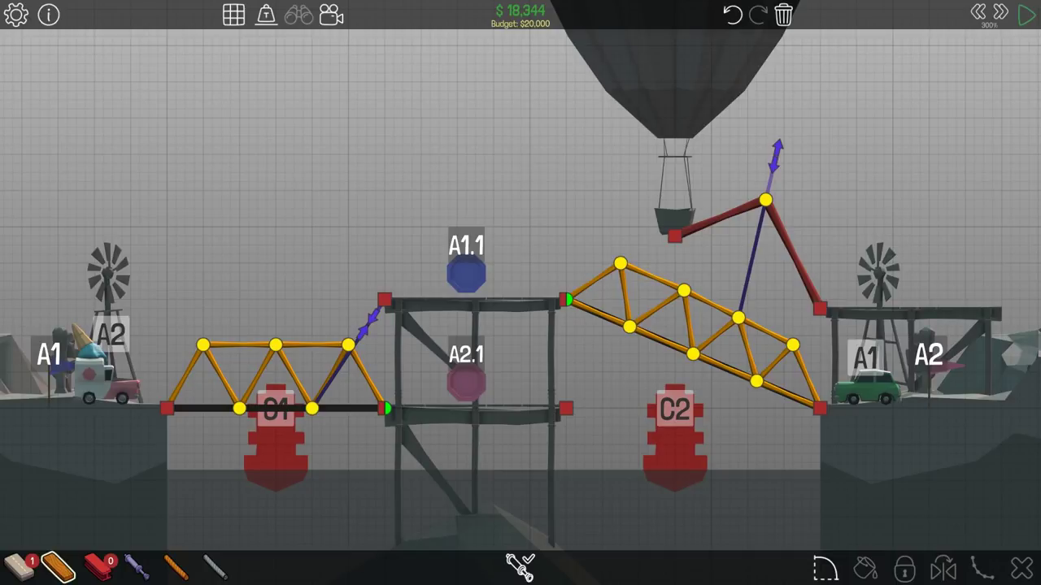
key("space")
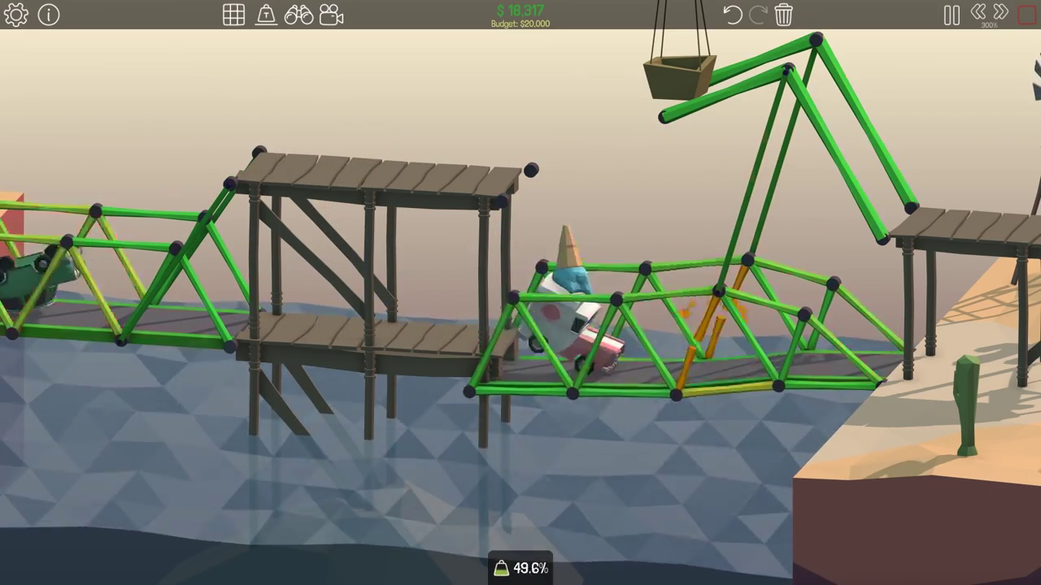
Step: Leave the run and resume editing the $18,317 bridge
key("space")
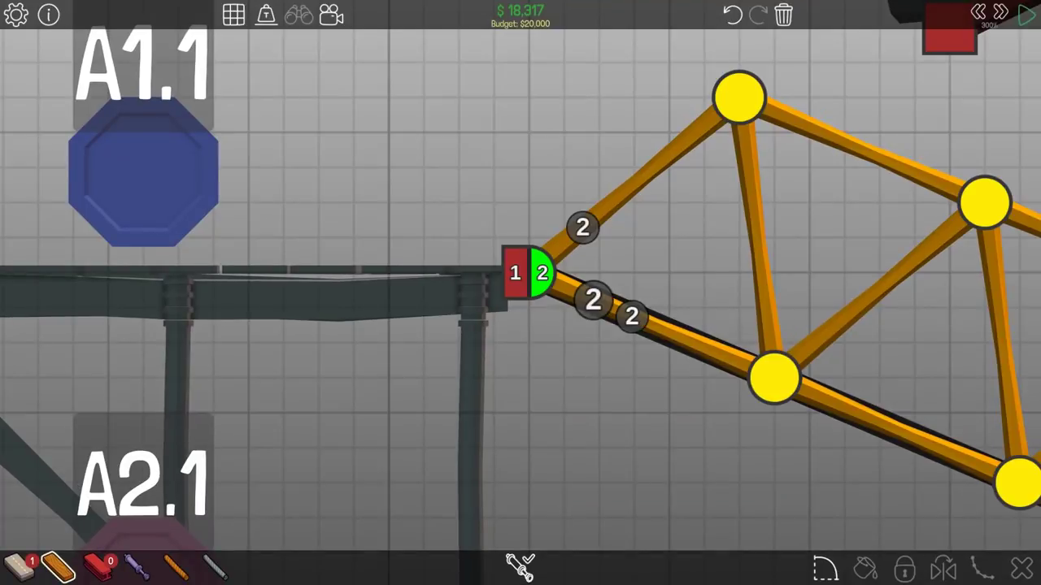